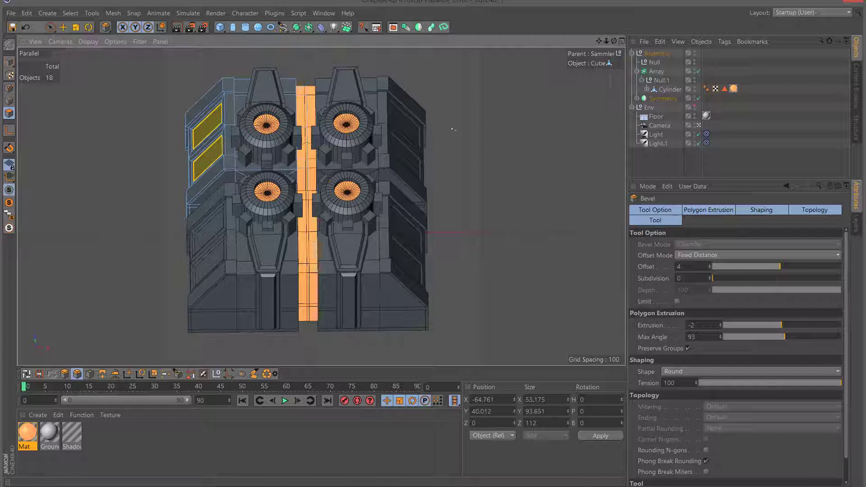
# Render a quick preview of the model, then add a new Cylinder to the scene
pyautogui.click(190, 27)
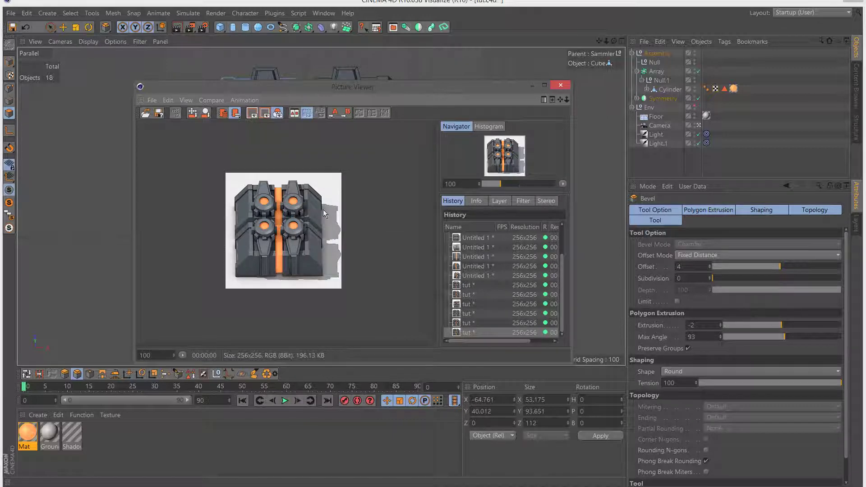
pyautogui.click(561, 85)
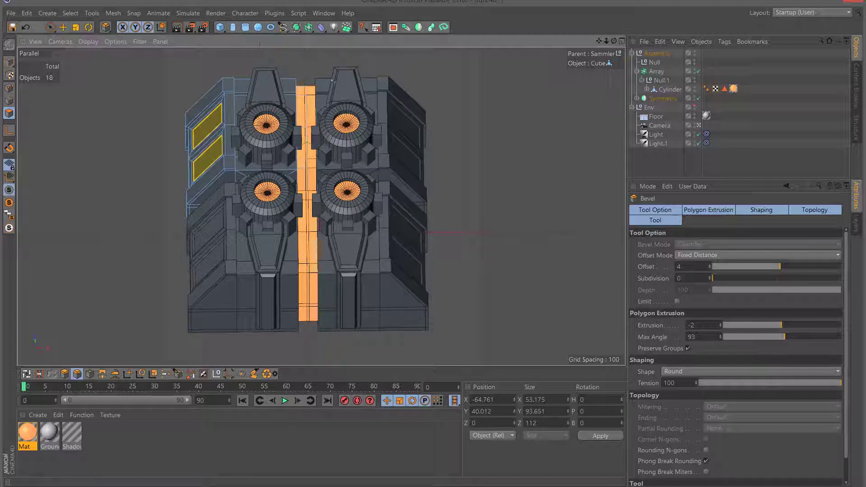
pyautogui.click(233, 27)
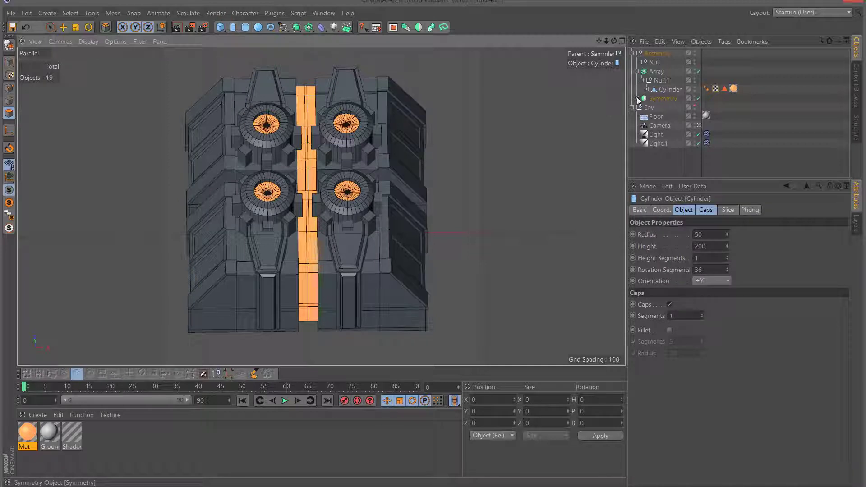
pyautogui.click(26, 27)
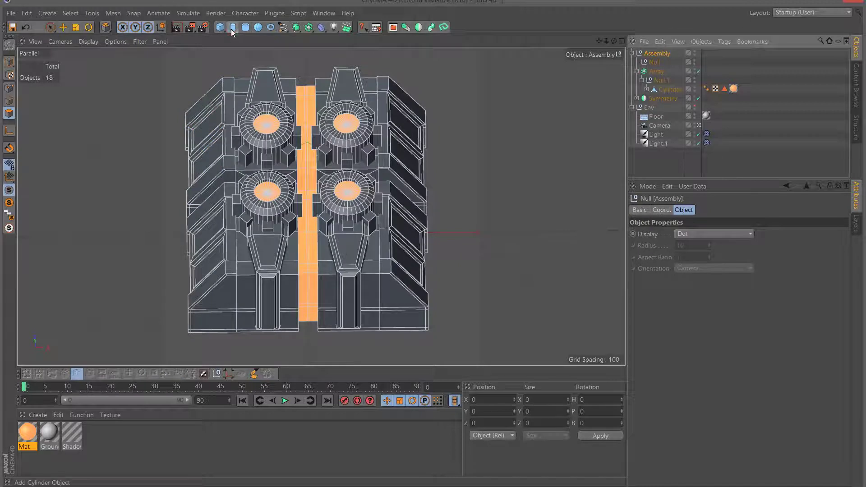
pyautogui.click(232, 27)
# Rotate the cylinder 90° in pitch so it lies on its side
pyautogui.press('F4')
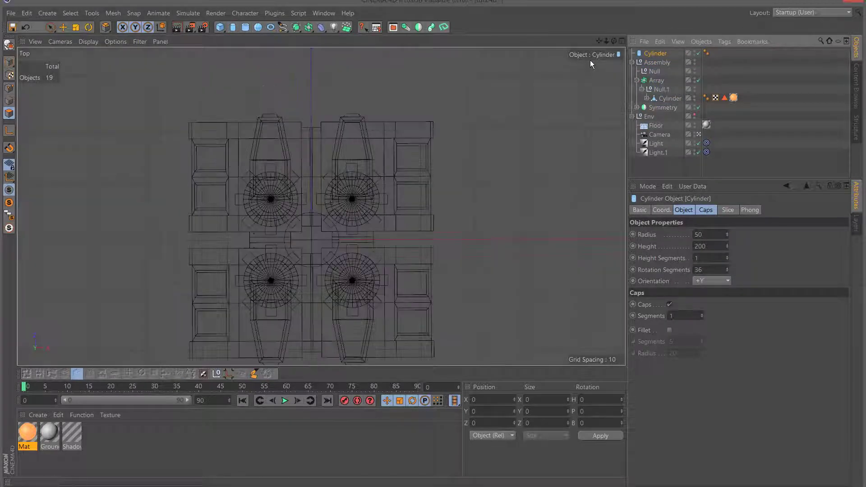
pyautogui.press('F3')
pyautogui.click(662, 54)
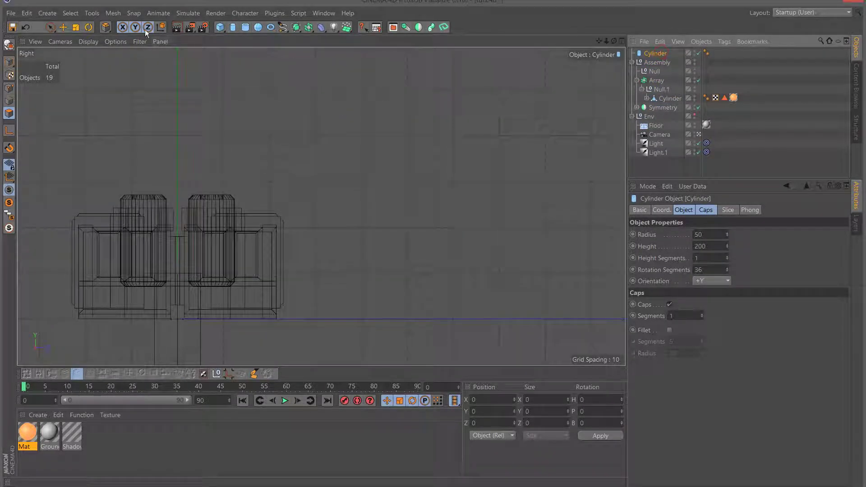
pyautogui.click(9, 62)
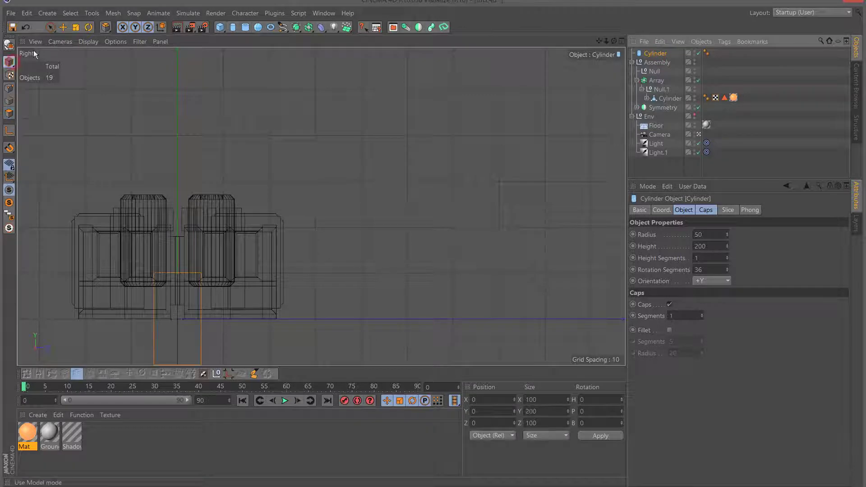
pyautogui.click(89, 28)
pyautogui.moveTo(156, 274)
pyautogui.mouseDown()
pyautogui.moveTo(158, 208)
pyautogui.moveTo(180, 158)
pyautogui.mouseUp()
# Raise the cylinder and slide it toward the front of the block in Top view
pyautogui.click(63, 27)
pyautogui.press('F4')
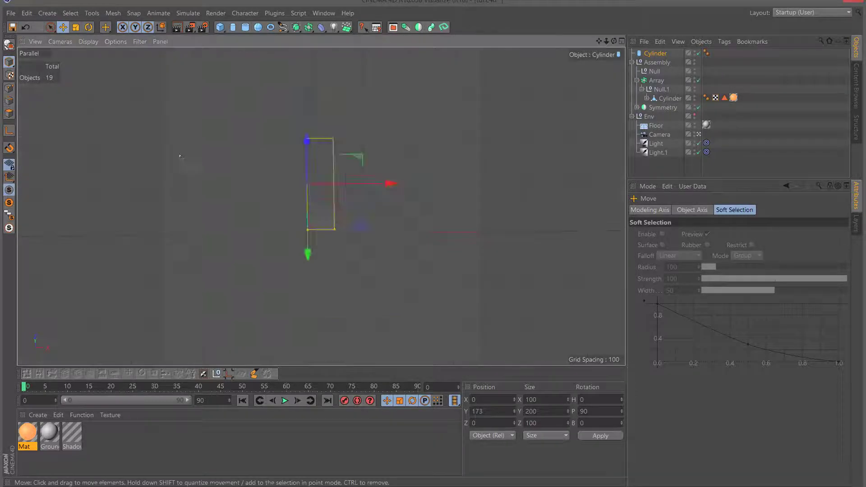
pyautogui.press('F1')
pyautogui.press('F2')
pyautogui.moveTo(302, 235); pyautogui.dragTo(302, 304)
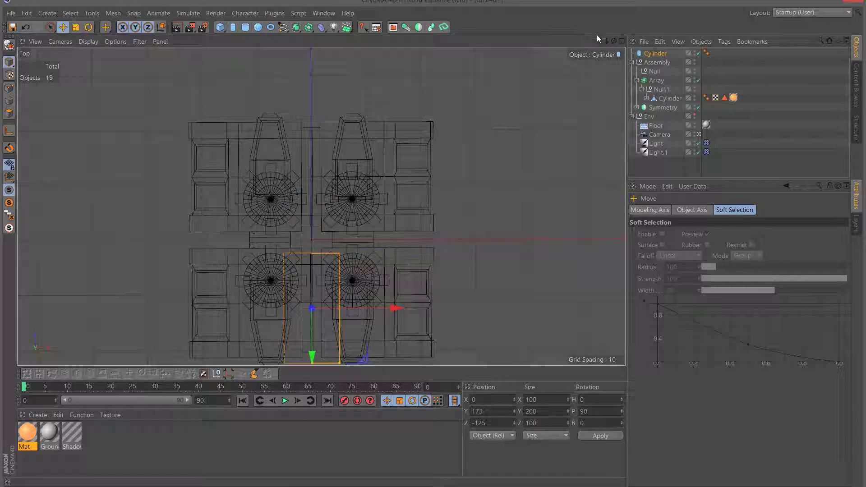
pyautogui.moveTo(599, 42); pyautogui.dragTo(601, 9)
pyautogui.moveTo(304, 272); pyautogui.dragTo(311, 270)
# Settle the cylinder at Y 144, Z -152, low between the lower housings
pyautogui.press('F1')
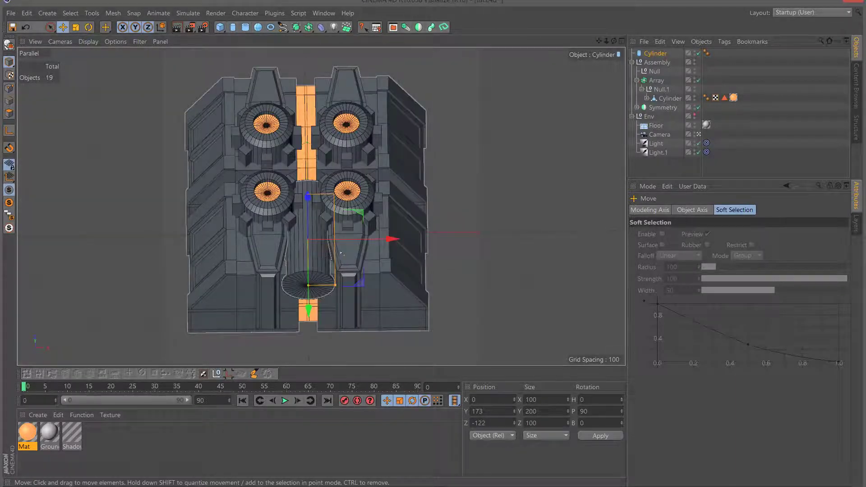
pyautogui.press('F2')
pyautogui.press('F3')
pyautogui.moveTo(49, 247); pyautogui.dragTo(47, 204)
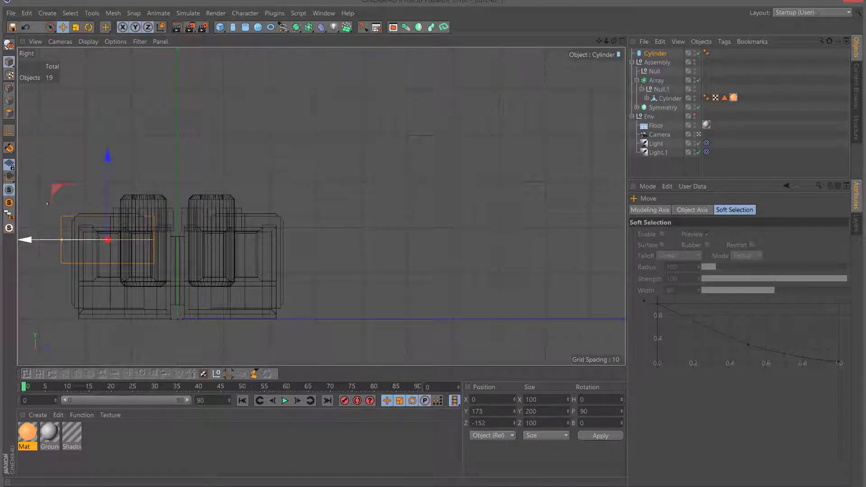
pyautogui.moveTo(107, 154); pyautogui.dragTo(105, 165)
pyautogui.press('F1')
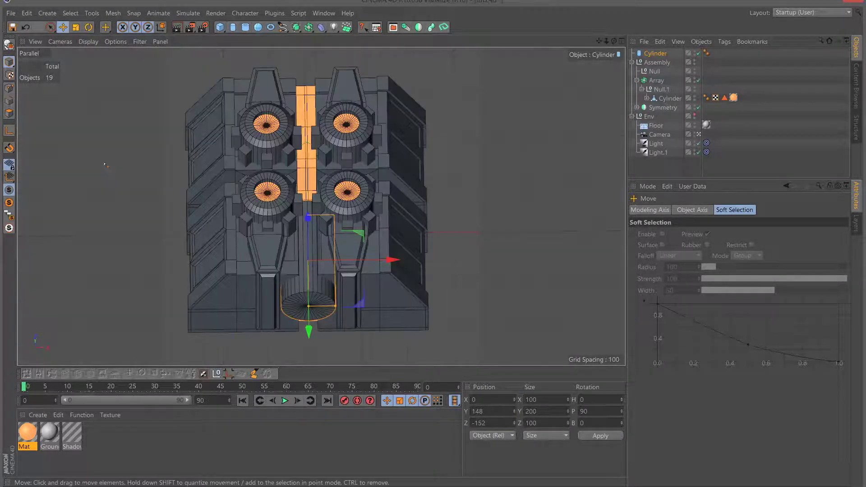
pyautogui.press('F3')
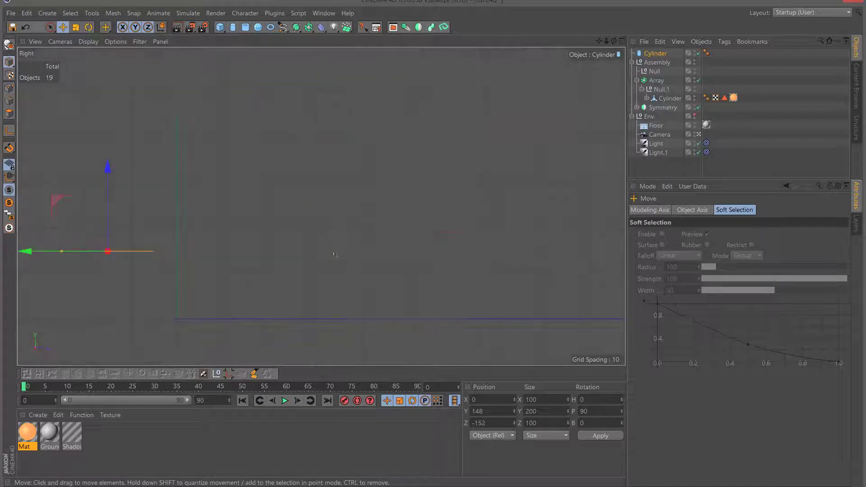
pyautogui.moveTo(107, 167); pyautogui.dragTo(107, 169)
pyautogui.press('F1')
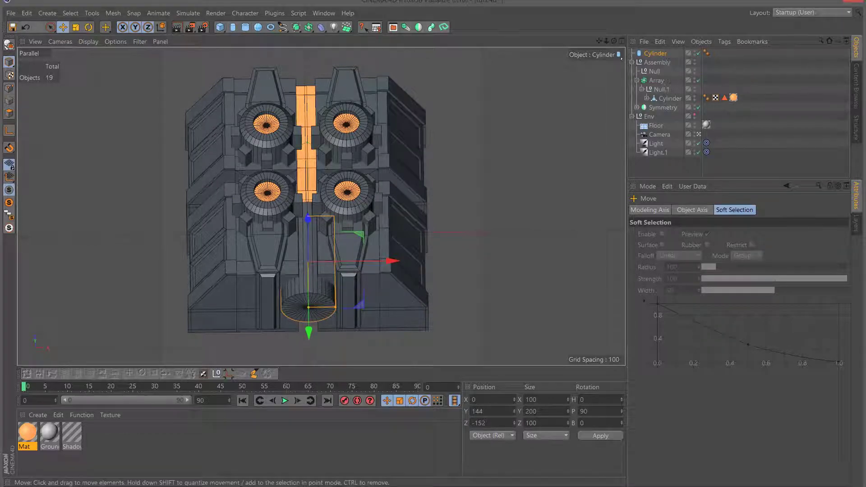
pyautogui.hotkey('alt', 'n')
# Rename the new null Animation-Parts and nest the Cylinder under it
pyautogui.doubleClick(652, 53)
pyautogui.write('Assemat')
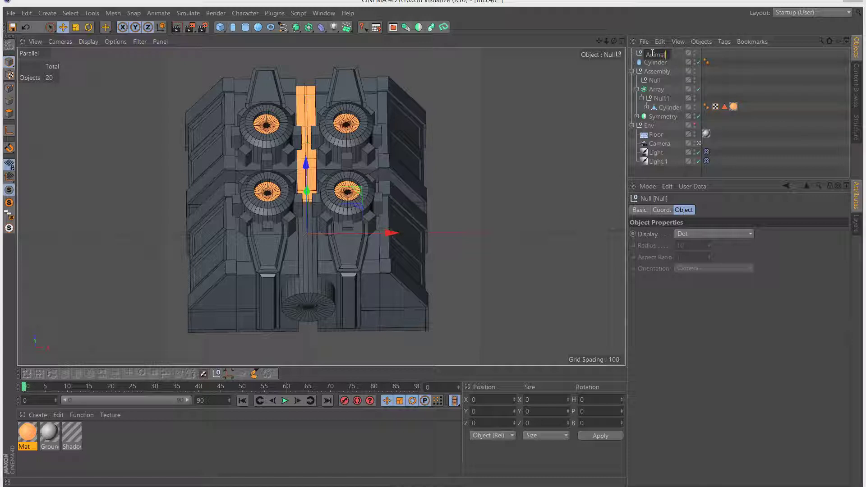
pyautogui.write('Parts')
pyautogui.press('Return')
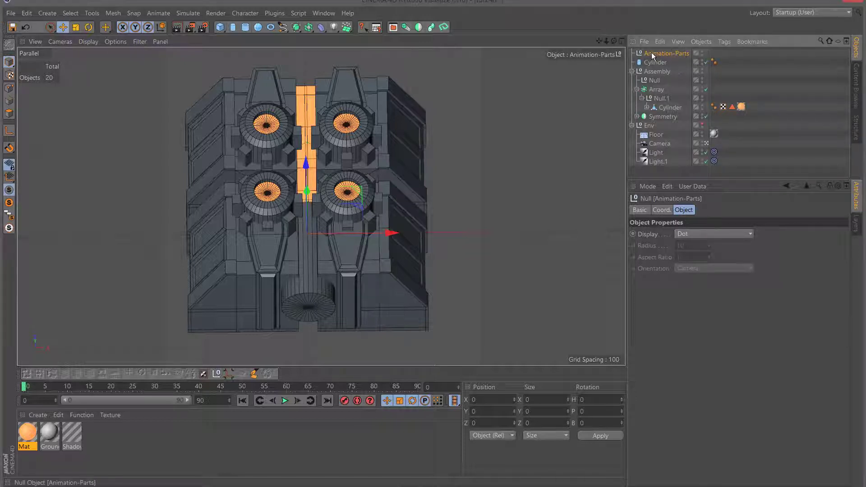
pyautogui.click(655, 63)
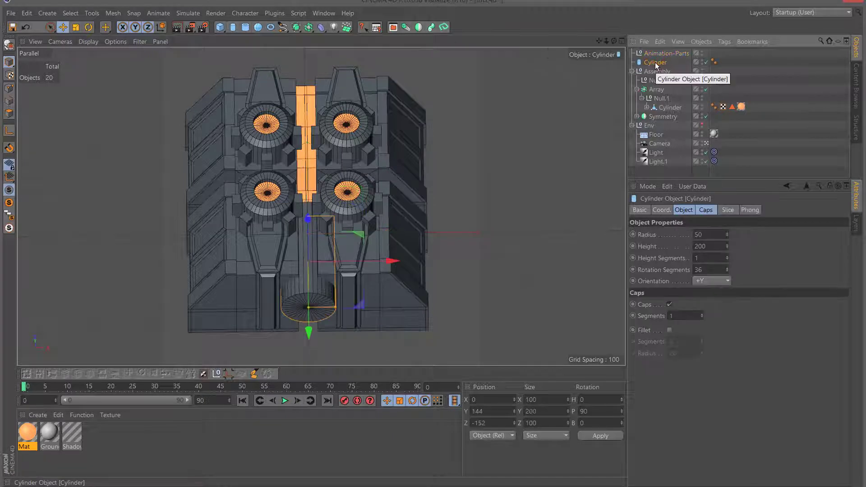
pyautogui.moveTo(656, 63); pyautogui.dragTo(657, 53)
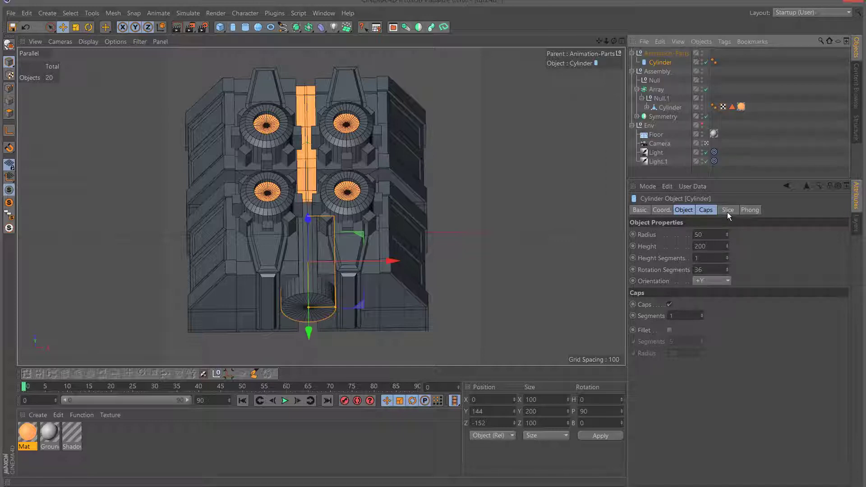
# Fillet the cylinder caps (5 segments, radius 20) and raise it to Y 263 atop the block
pyautogui.click(670, 330)
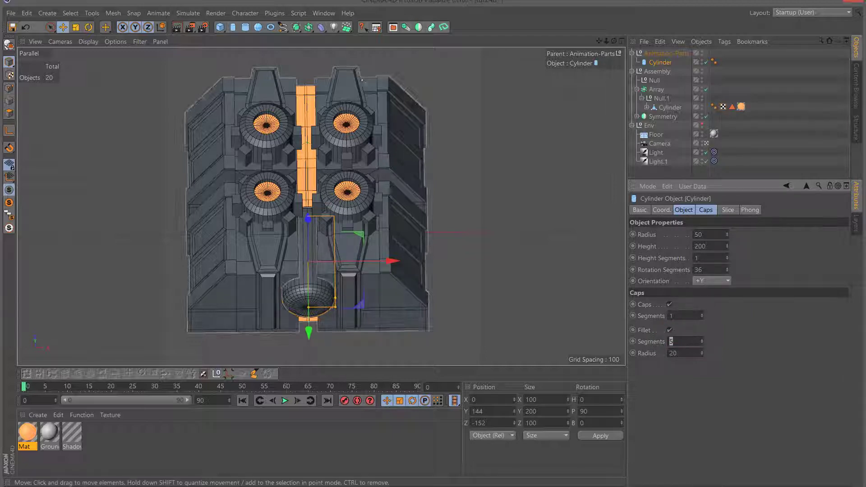
pyautogui.moveTo(614, 41)
pyautogui.mouseDown()
pyautogui.moveTo(632, 33)
pyautogui.moveTo(641, 41)
pyautogui.moveTo(622, 43)
pyautogui.mouseUp()
pyautogui.press('F3')
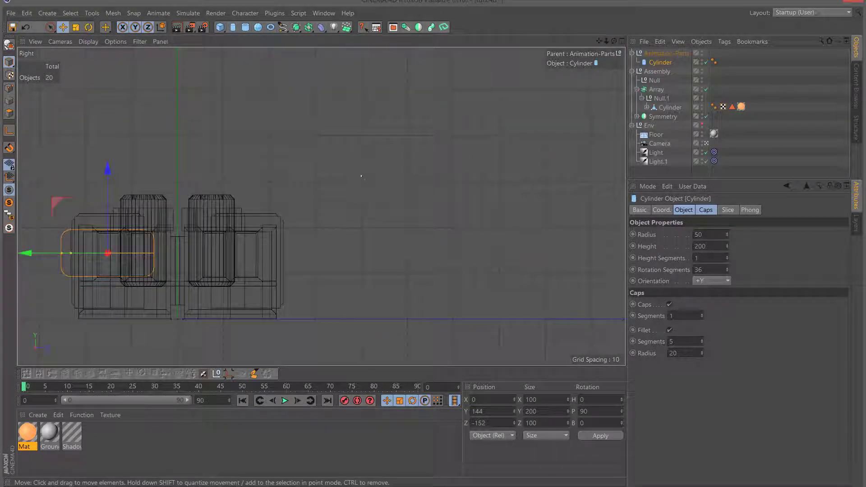
pyautogui.moveTo(107, 170); pyautogui.dragTo(106, 179)
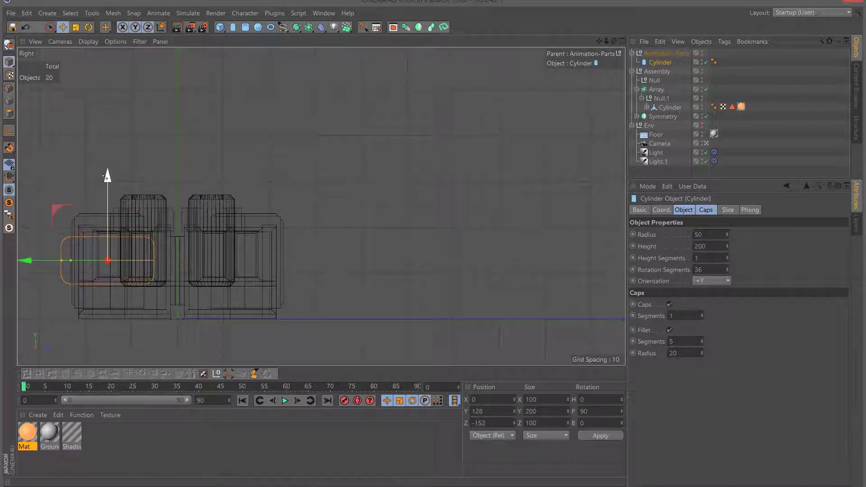
pyautogui.press('F1')
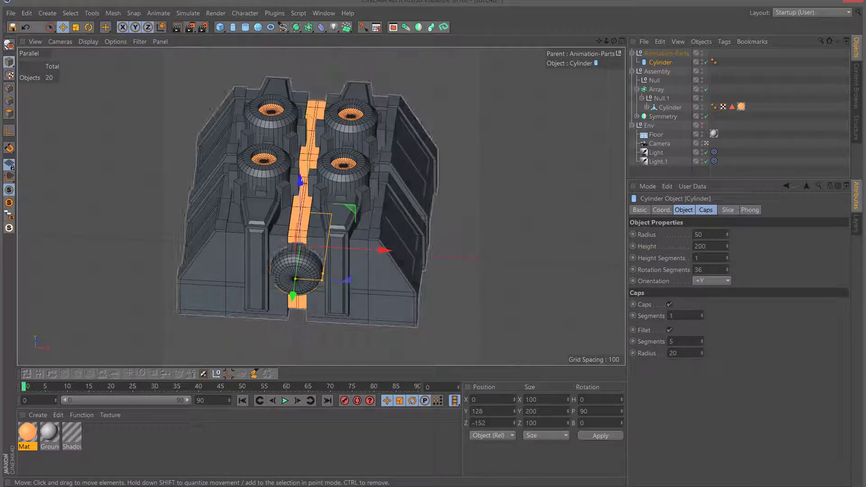
pyautogui.moveTo(614, 41); pyautogui.dragTo(607, 44)
pyautogui.moveTo(247, 171); pyautogui.dragTo(248, 123)
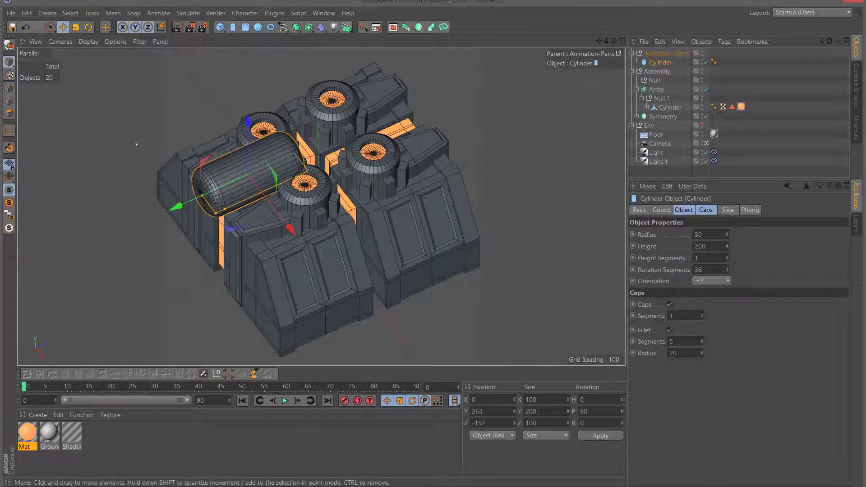
# Add a Cube as a child of the cylinder and move it up beside the cylinder
pyautogui.click(219, 27)
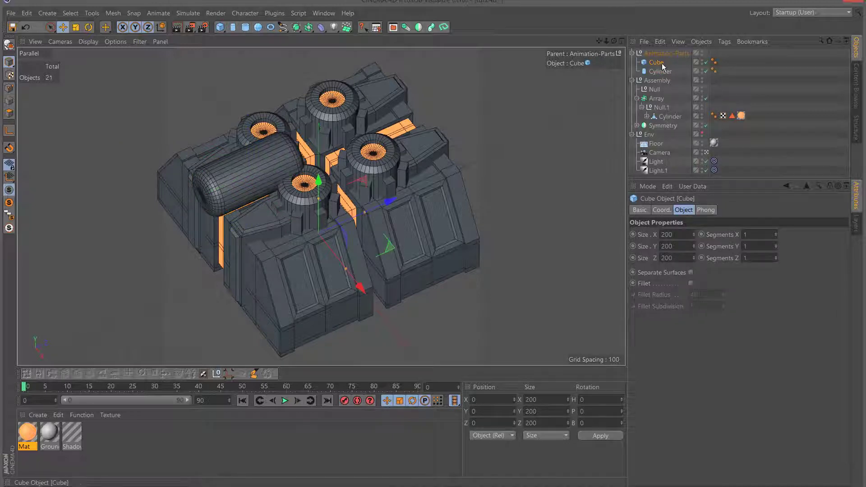
pyautogui.moveTo(663, 66); pyautogui.dragTo(662, 71)
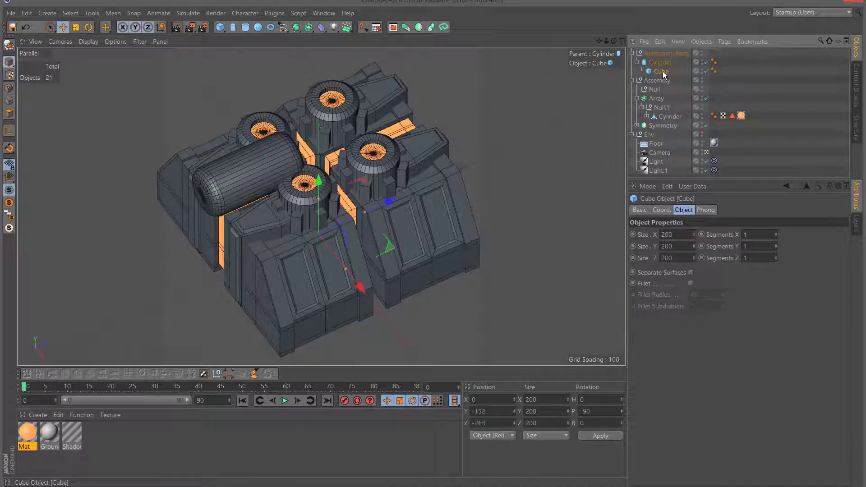
pyautogui.press('F2')
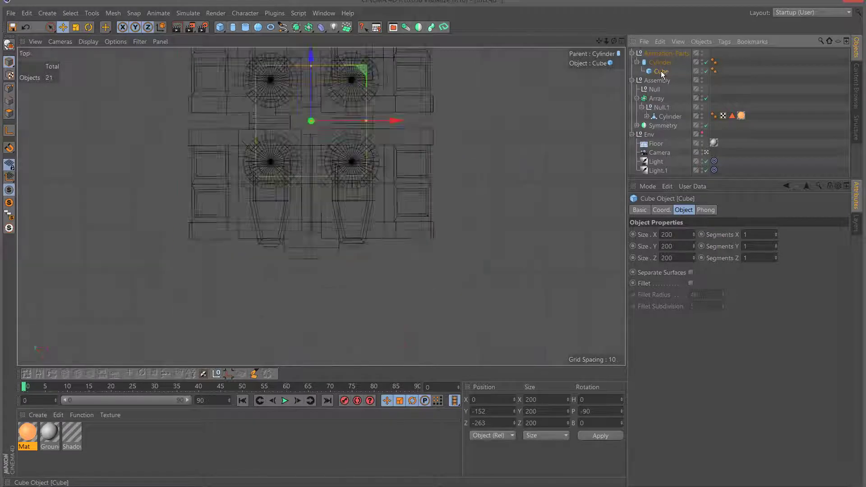
pyautogui.press('F3')
pyautogui.moveTo(178, 234); pyautogui.dragTo(179, 113)
pyautogui.moveTo(261, 199); pyautogui.dragTo(164, 199)
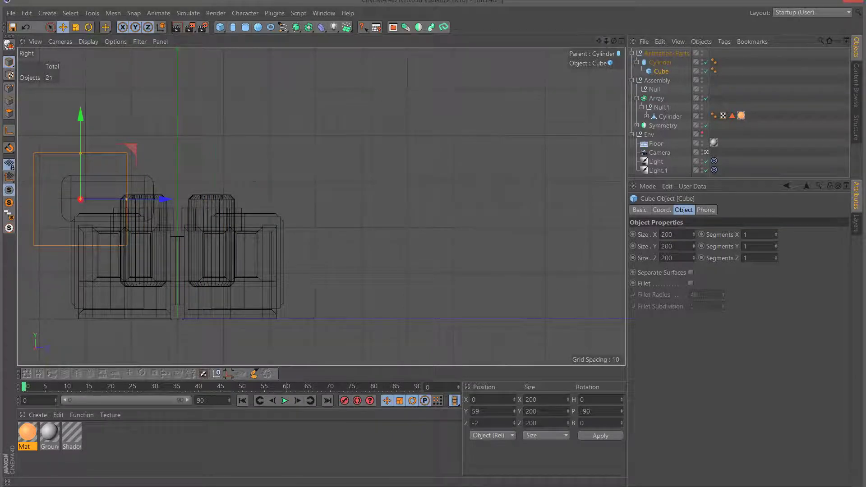
pyautogui.press('o')
pyautogui.moveTo(414, 152); pyautogui.dragTo(414, 150)
pyautogui.moveTo(485, 222); pyautogui.dragTo(530, 222)
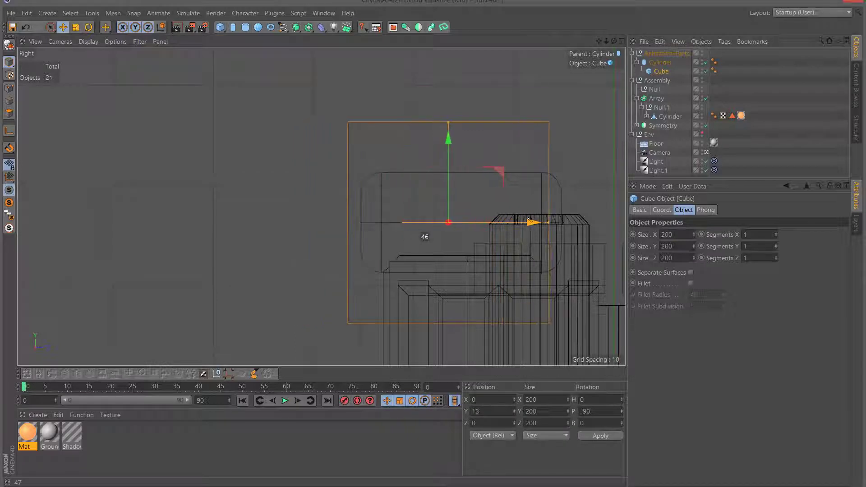
# Size the cube 10 × 100 × 20 and slide it to the cylinder's rounded end
pyautogui.click(678, 235)
pyautogui.write('10')
pyautogui.click(682, 246)
pyautogui.write('50')
pyautogui.press('Return')
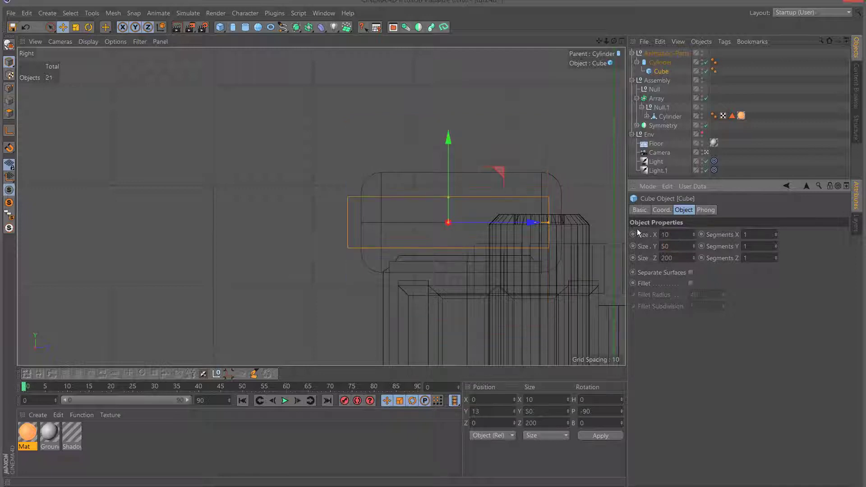
pyautogui.write('100')
pyautogui.press('Return')
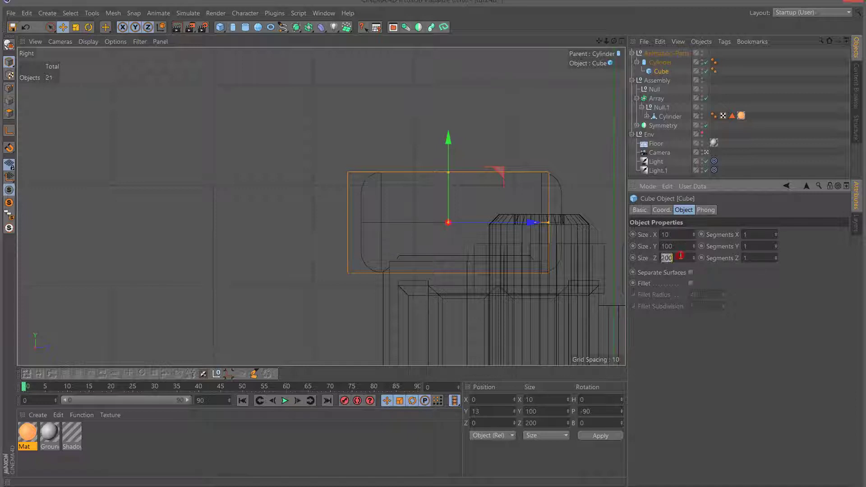
pyautogui.press('Return')
pyautogui.moveTo(478, 236); pyautogui.dragTo(417, 236)
pyautogui.moveTo(464, 220); pyautogui.dragTo(452, 221)
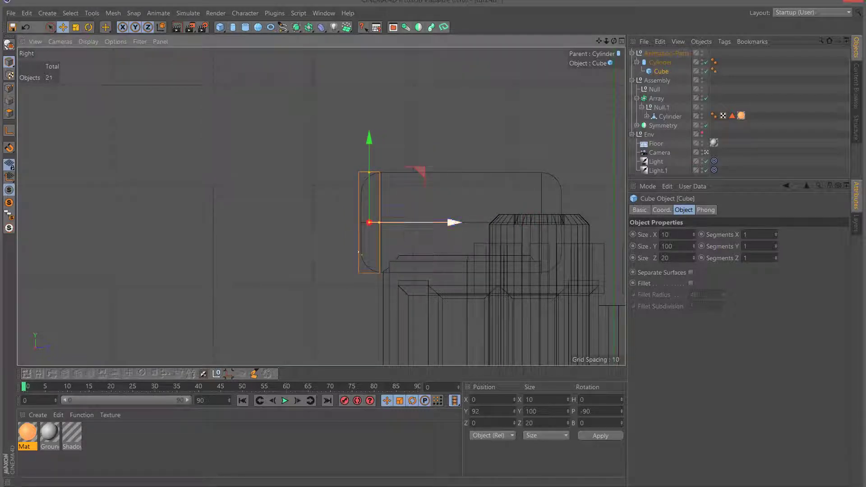
pyautogui.click(761, 246)
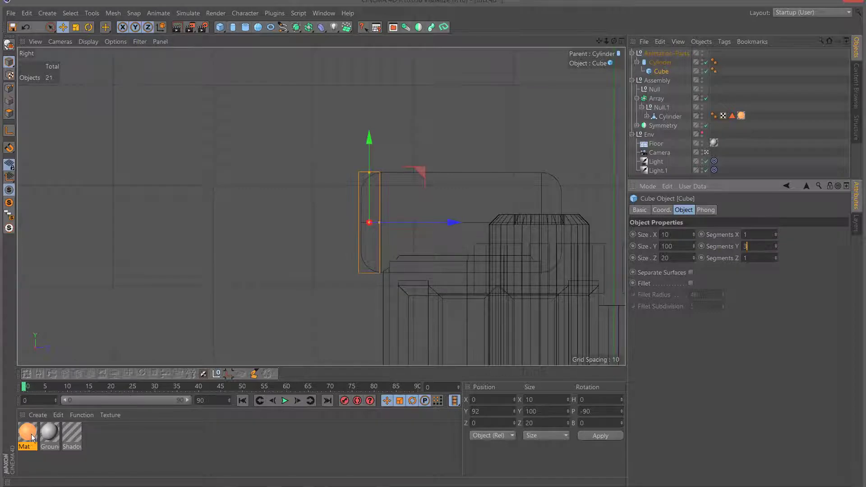
# Apply the orange Mat material to the cube
pyautogui.moveTo(682, 55); pyautogui.dragTo(665, 71)
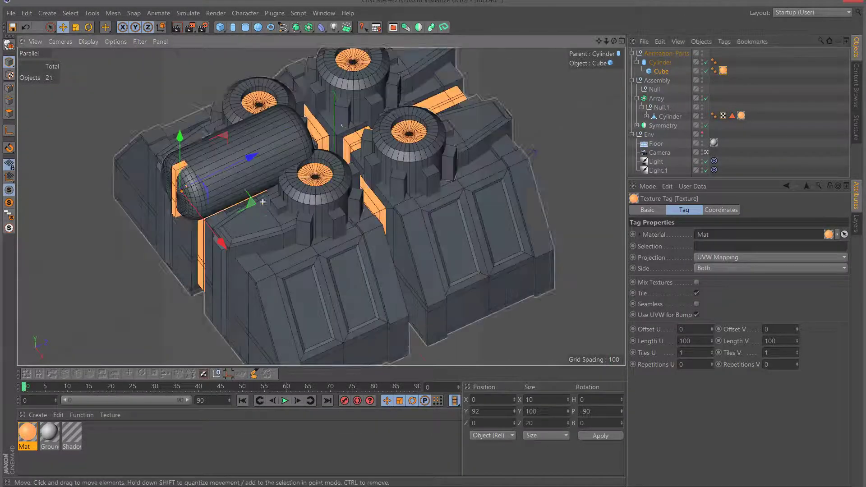
pyautogui.moveTo(614, 43)
pyautogui.mouseDown()
pyautogui.moveTo(629, 68)
pyautogui.moveTo(601, 41)
pyautogui.mouseUp()
pyautogui.scroll(5, 322, 206)
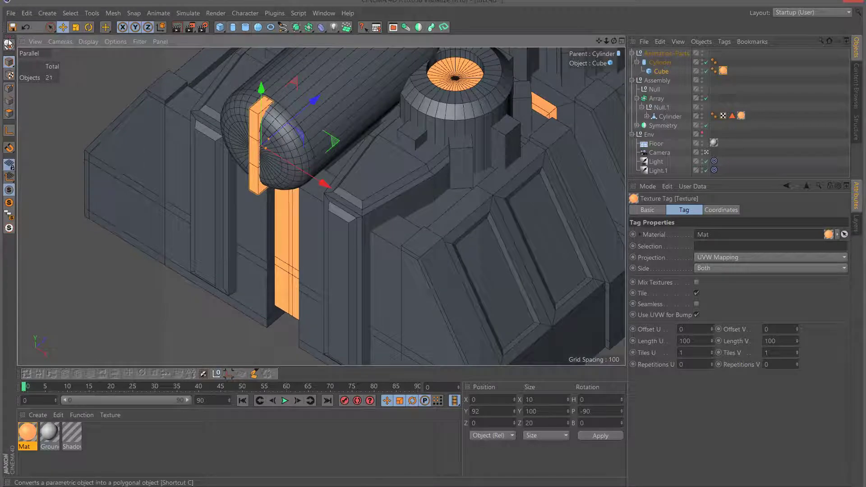
# Make the cube editable and try a polygon-loop move along Z, then undo it
pyautogui.click(10, 41)
pyautogui.click(9, 114)
pyautogui.click(26, 375)
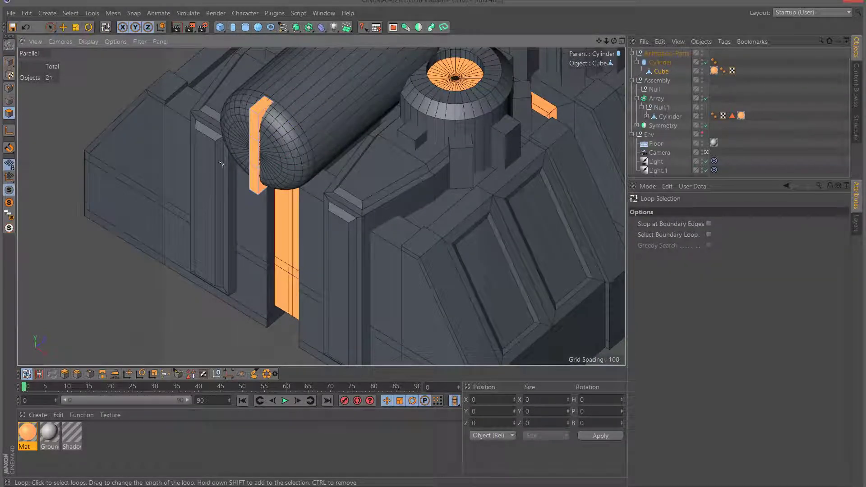
pyautogui.click(248, 148)
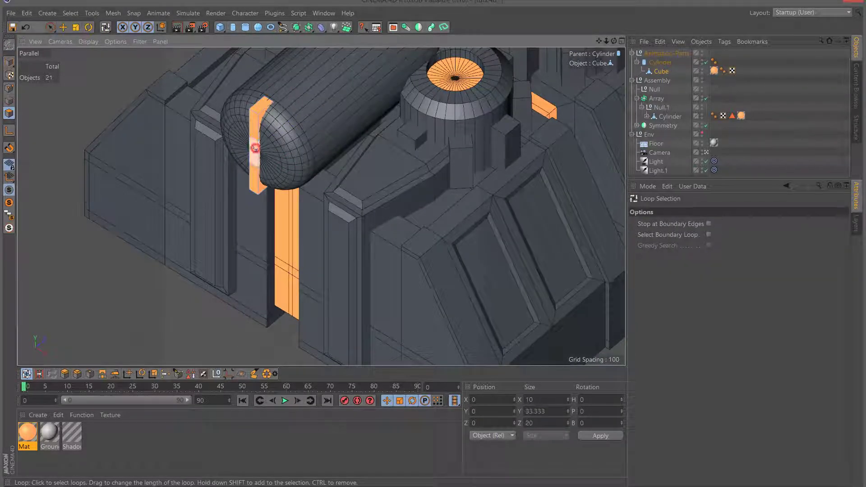
pyautogui.click(63, 27)
pyautogui.moveTo(315, 98); pyautogui.dragTo(318, 96)
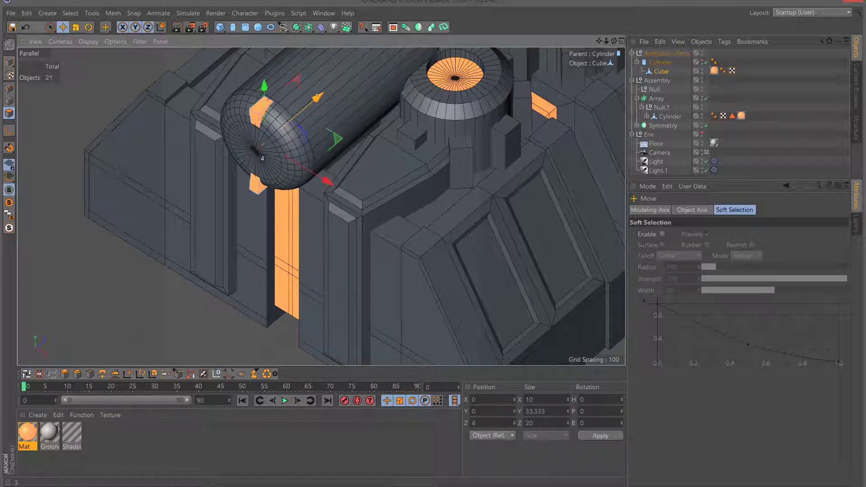
pyautogui.hotkey('ctrl', 'z')
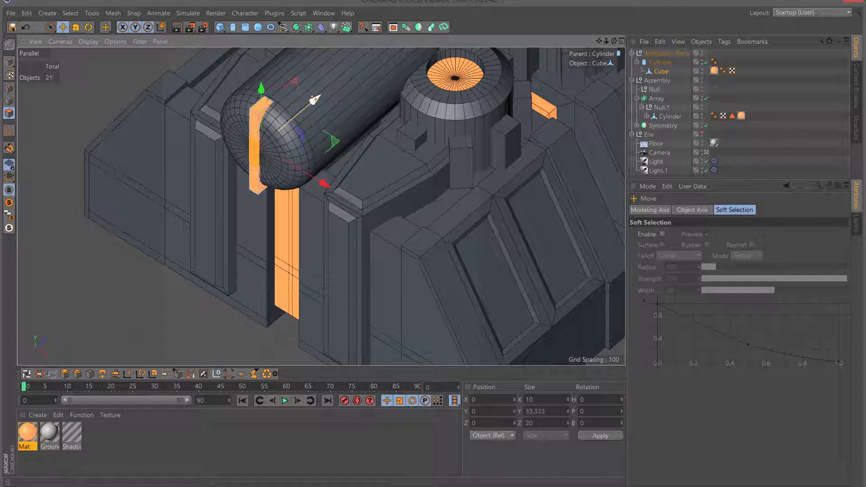
pyautogui.moveTo(614, 41); pyautogui.dragTo(602, 45)
# Select the Cylinder and set its rotation segments to 24
pyautogui.click(27, 29)
pyautogui.click(660, 64)
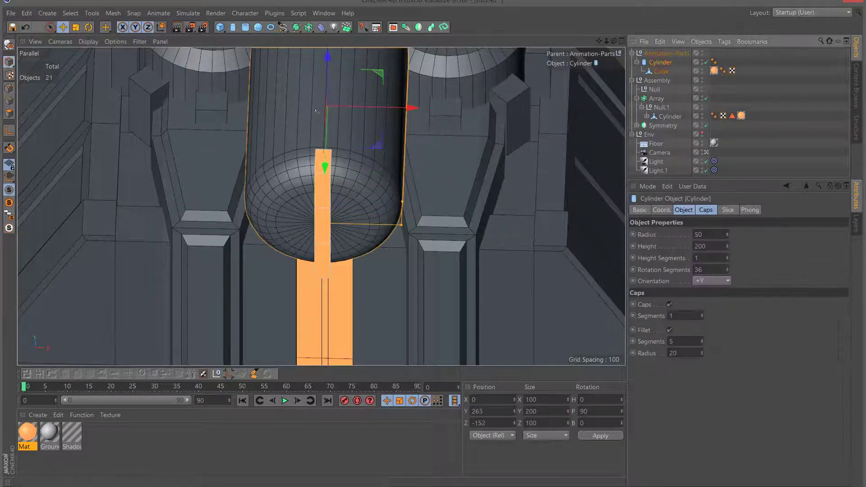
pyautogui.moveTo(614, 41); pyautogui.dragTo(631, 149)
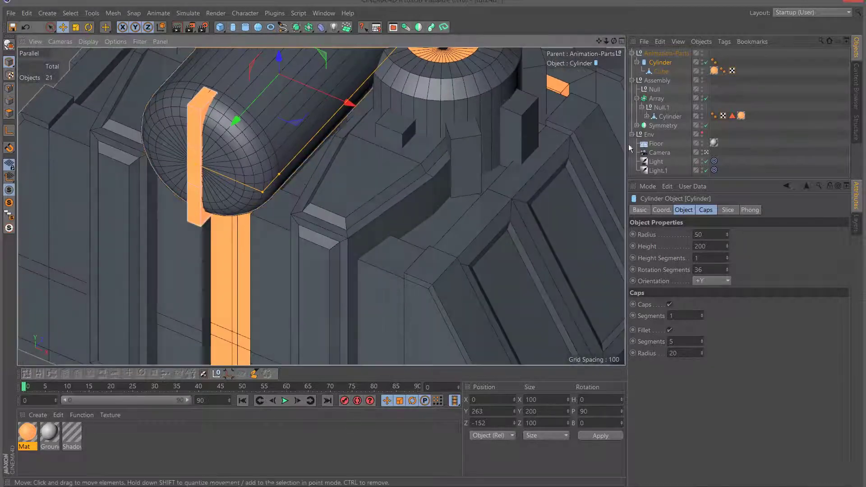
pyautogui.doubleClick(710, 270)
pyautogui.write('24')
pyautogui.press('Return')
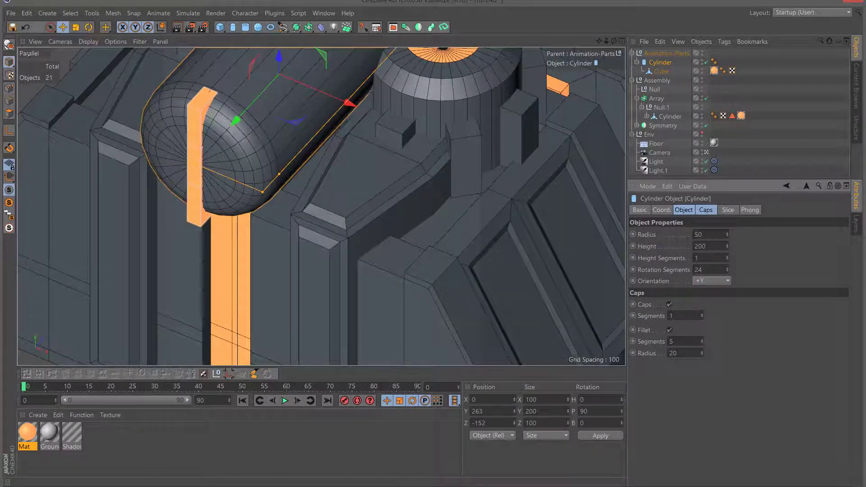
# Make the cylinder editable, loop-select its end cap and extrude it outward
pyautogui.click(8, 45)
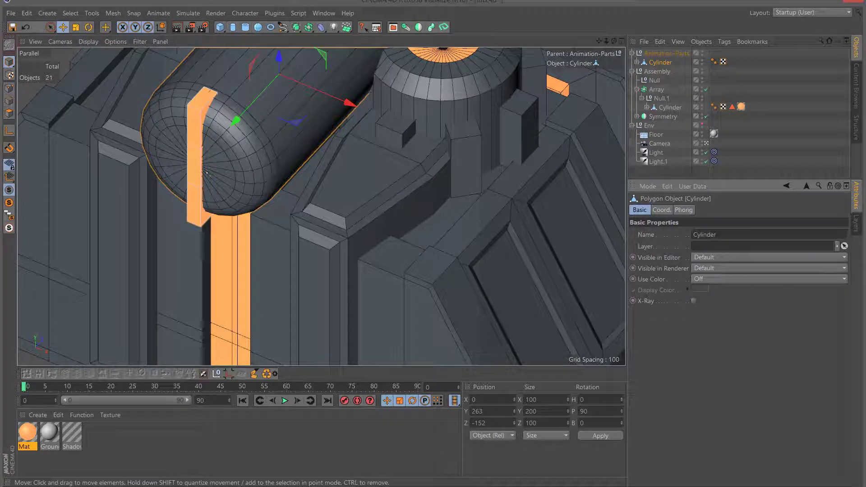
pyautogui.click(9, 115)
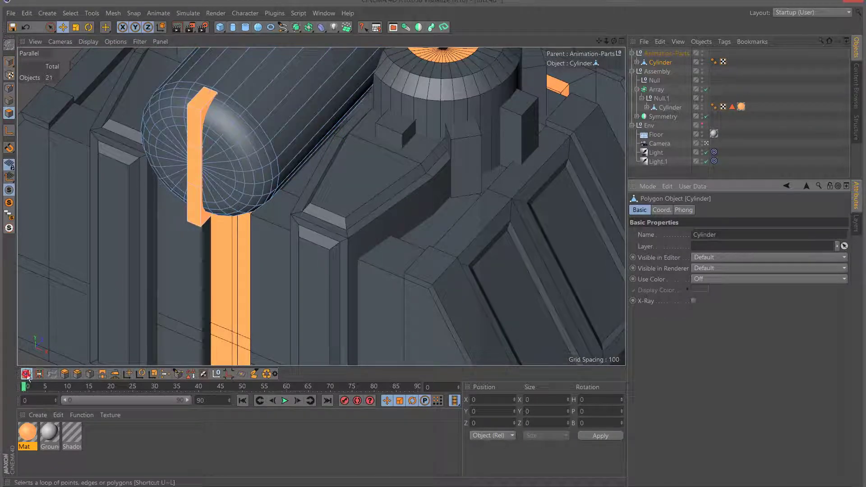
pyautogui.press('u')
pyautogui.press('l')
pyautogui.click(199, 173)
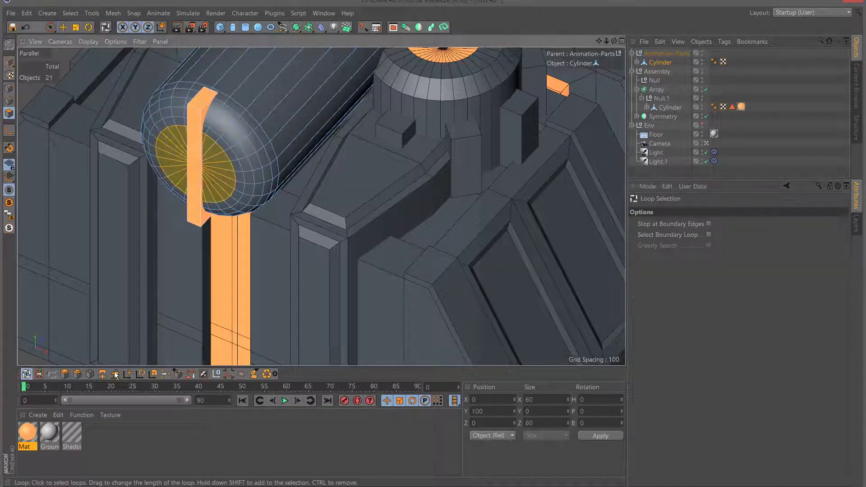
pyautogui.click(64, 374)
pyautogui.click(662, 351)
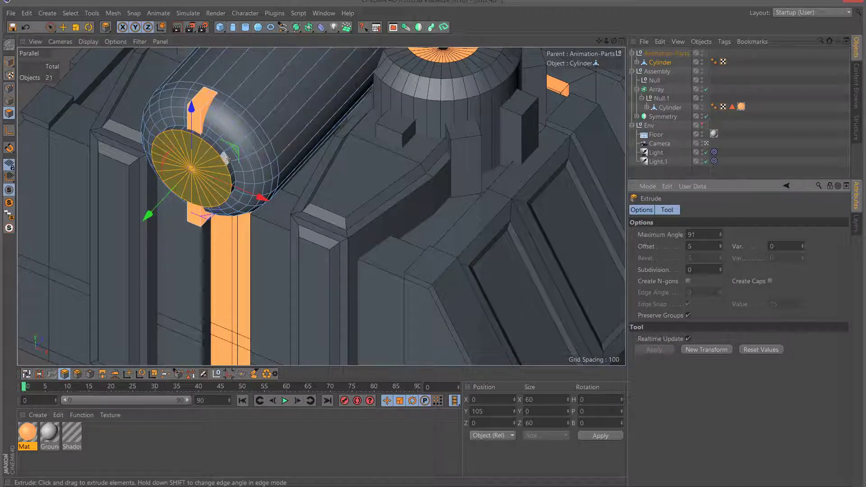
pyautogui.moveTo(147, 215); pyautogui.dragTo(144, 218)
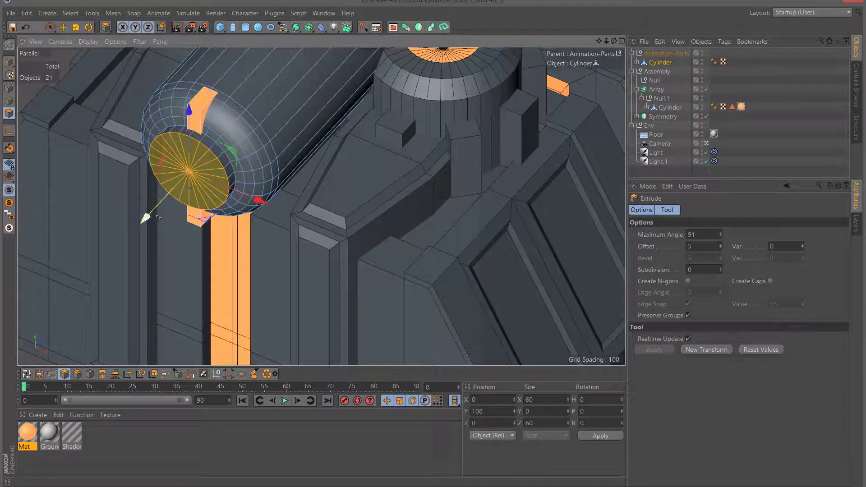
# Inset the end cap with an offset of 15
pyautogui.click(90, 373)
pyautogui.click(715, 307)
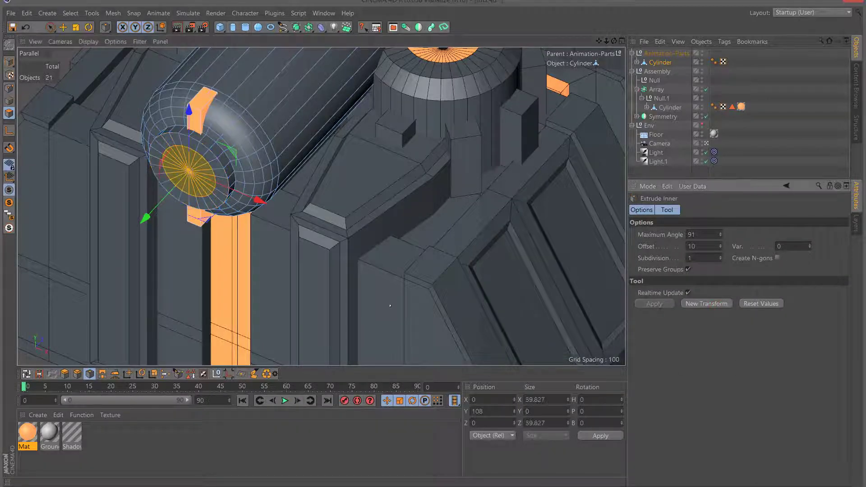
pyautogui.press('BackSpace')
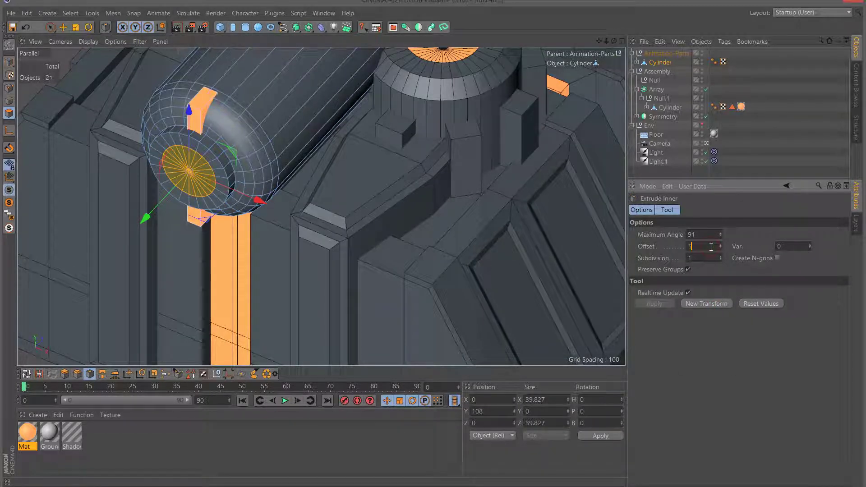
pyautogui.write('5')
pyautogui.press('Return')
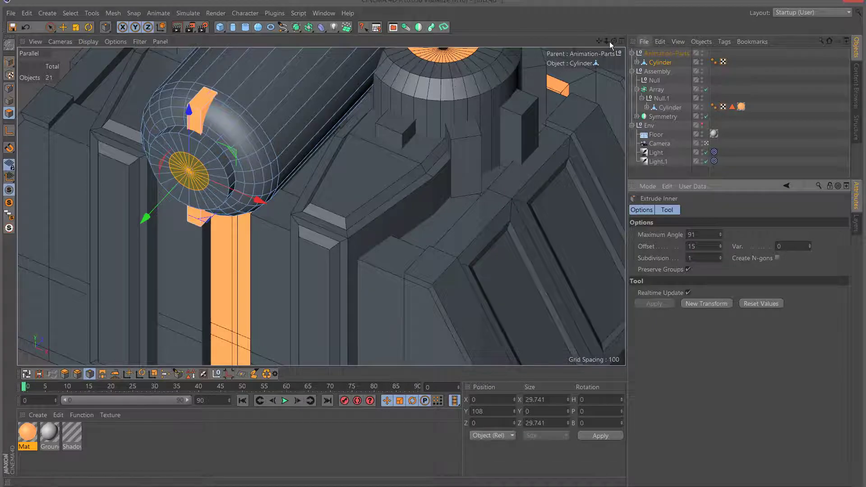
pyautogui.moveTo(610, 41); pyautogui.dragTo(711, 65)
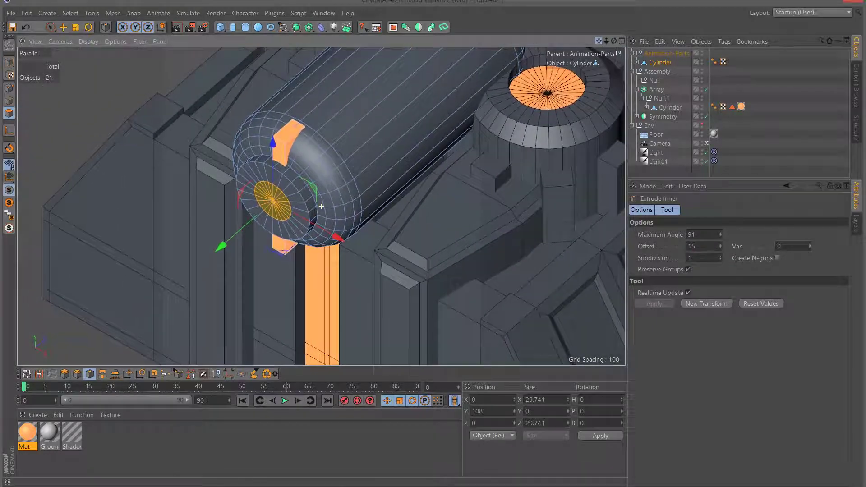
pyautogui.moveTo(230, 241); pyautogui.dragTo(234, 237)
pyautogui.scroll(-5, 357, 195)
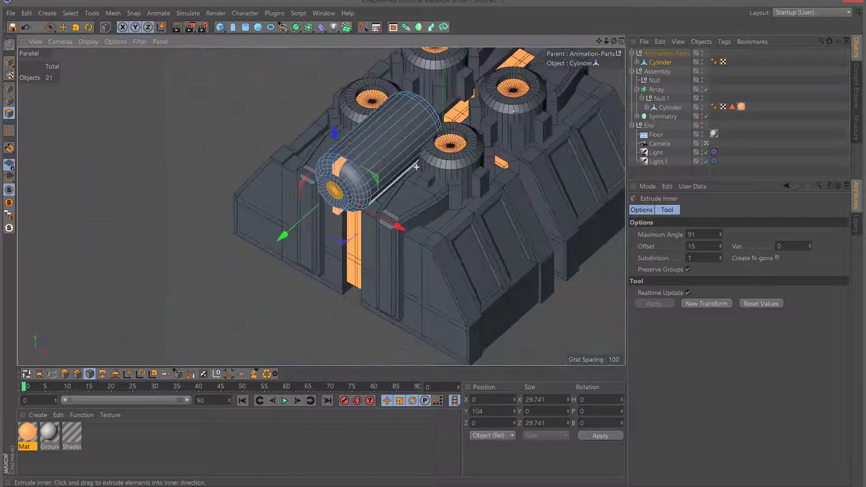
# Recess the inset cap with a -5 extrusion offset
pyautogui.moveTo(614, 41); pyautogui.dragTo(596, 45)
pyautogui.keyDown('alt'); pyautogui.moveTo(322, 206); pyautogui.dragTo(370, 194); pyautogui.keyUp('alt')
pyautogui.press('d')
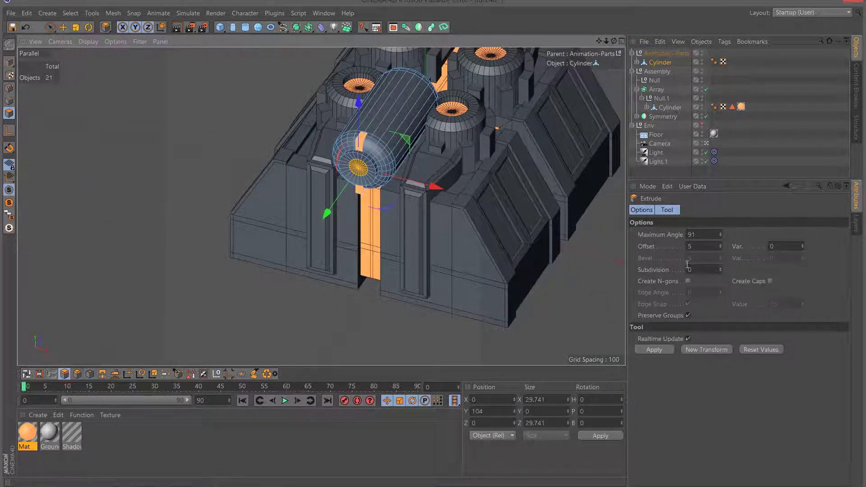
pyautogui.click(691, 245)
pyautogui.write('-5')
pyautogui.press('Return')
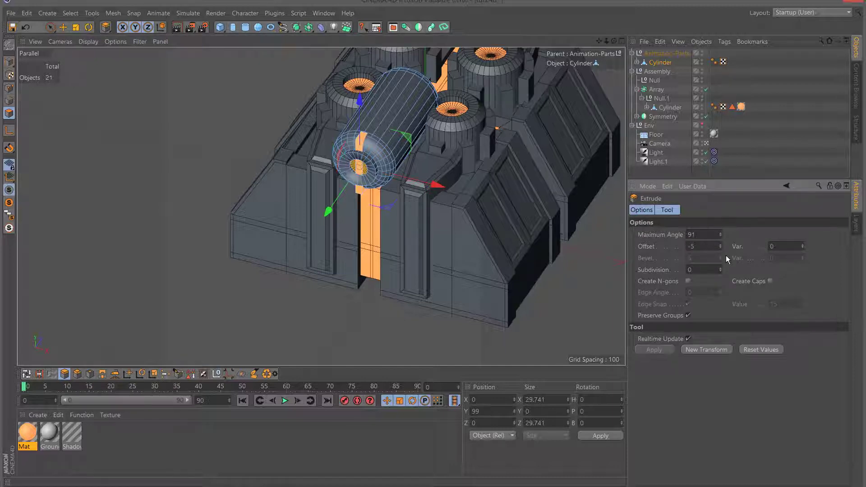
pyautogui.moveTo(614, 40); pyautogui.dragTo(614, 90)
# Loop-select a band around the cylinder body and inset it by 25
pyautogui.press('u')
pyautogui.press('l')
pyautogui.click(286, 206)
pyautogui.click(91, 372)
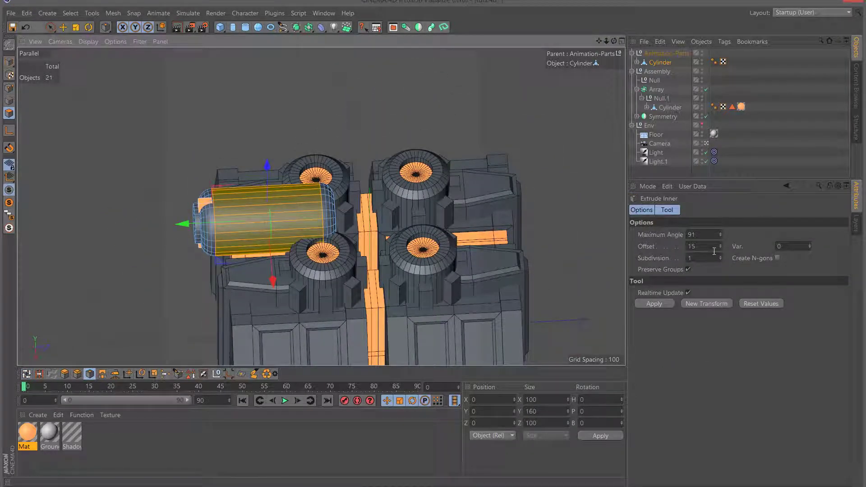
pyautogui.click(654, 304)
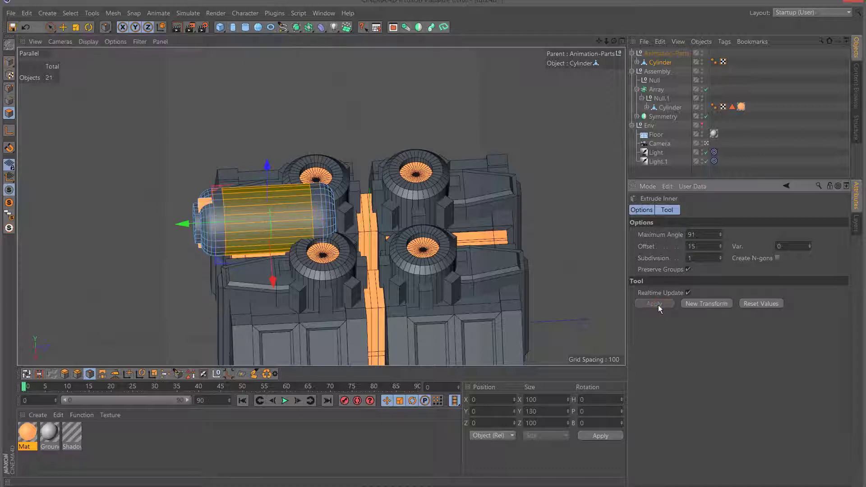
pyautogui.press('BackSpace')
pyautogui.press('BackSpace')
pyautogui.write('25')
pyautogui.press('Return')
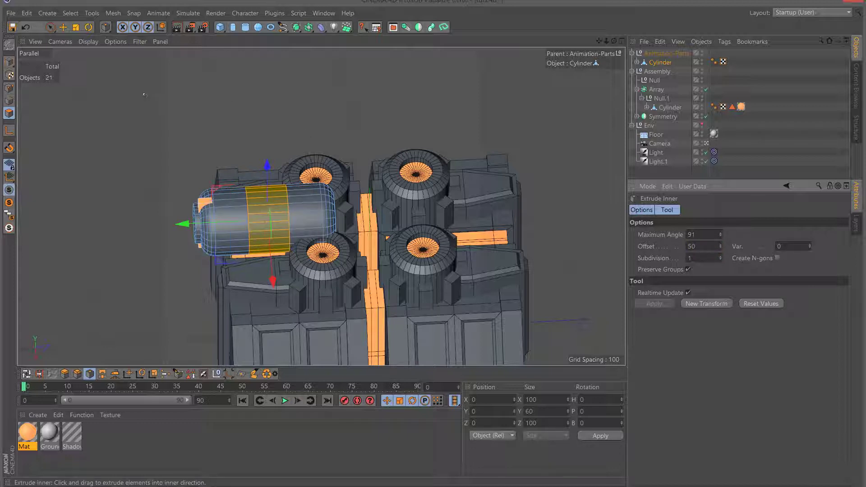
pyautogui.moveTo(186, 225); pyautogui.dragTo(205, 224)
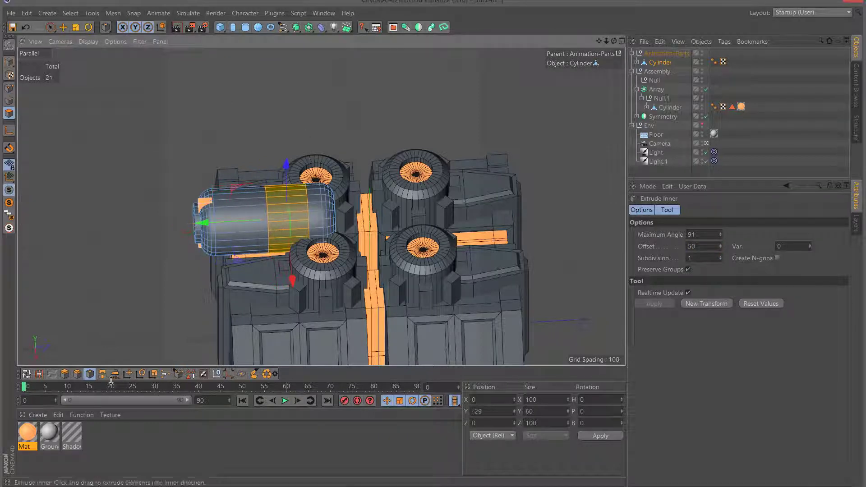
# Extrude the band into a raised ring, settling on an offset of 15
pyautogui.click(64, 374)
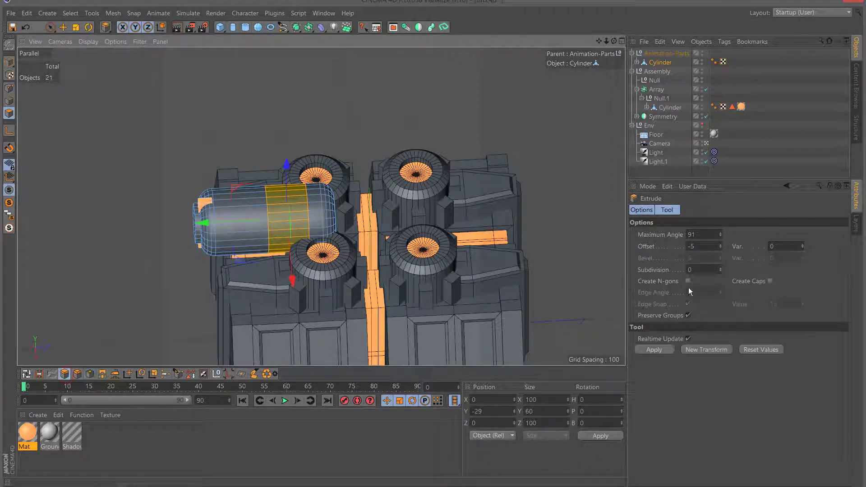
pyautogui.doubleClick(701, 247)
pyautogui.write('20')
pyautogui.press('Return')
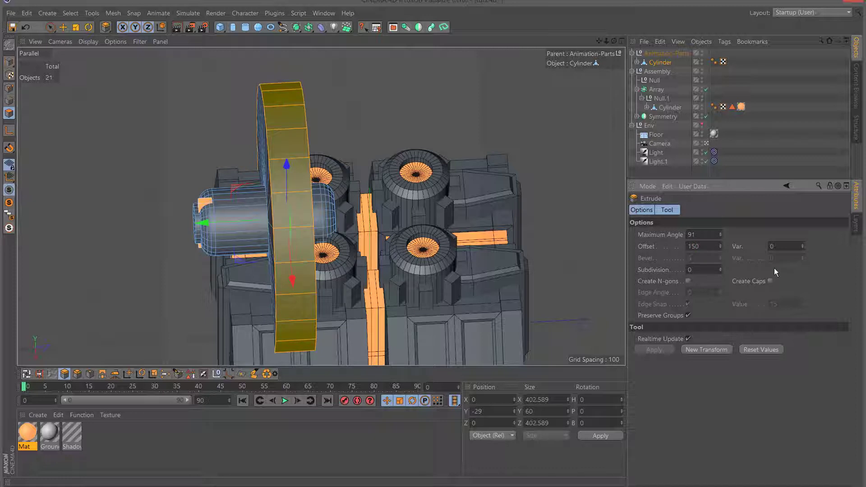
pyautogui.press('Return')
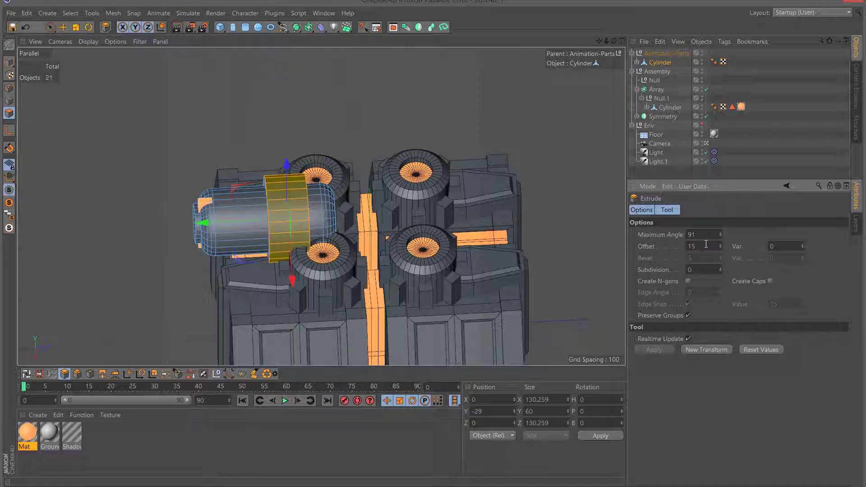
pyautogui.click(676, 54)
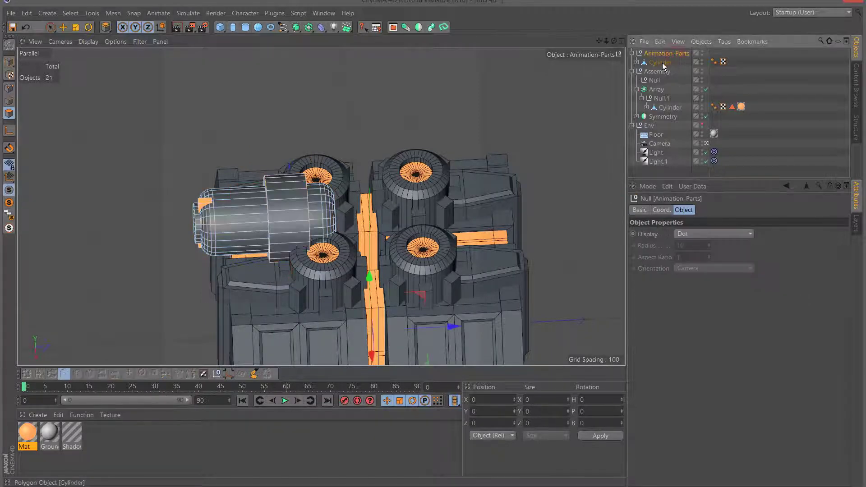
# Lower the capsule Cylinder to about Y 132 into the front of the orange channel
pyautogui.click(661, 62)
pyautogui.press('F2')
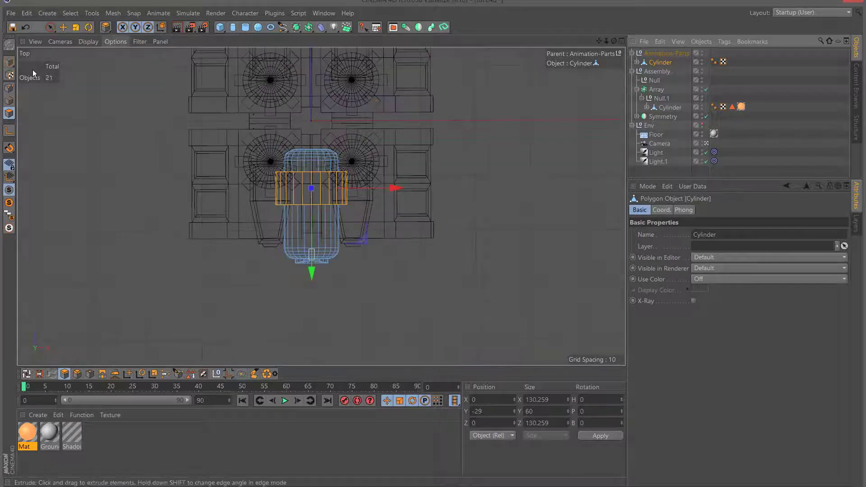
pyautogui.click(9, 62)
pyautogui.press('F4')
pyautogui.scroll(5, 361, 155)
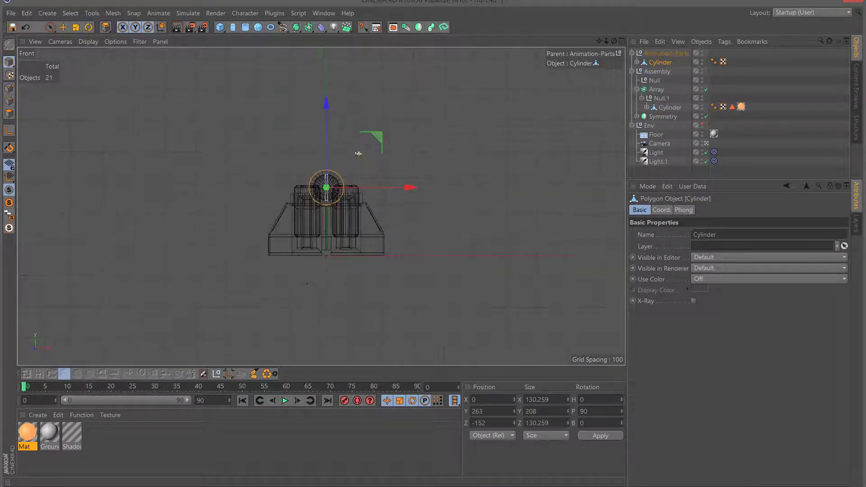
pyautogui.moveTo(282, 171); pyautogui.dragTo(281, 234)
pyautogui.moveTo(614, 41); pyautogui.dragTo(591, 45)
pyautogui.moveTo(309, 245); pyautogui.dragTo(309, 251)
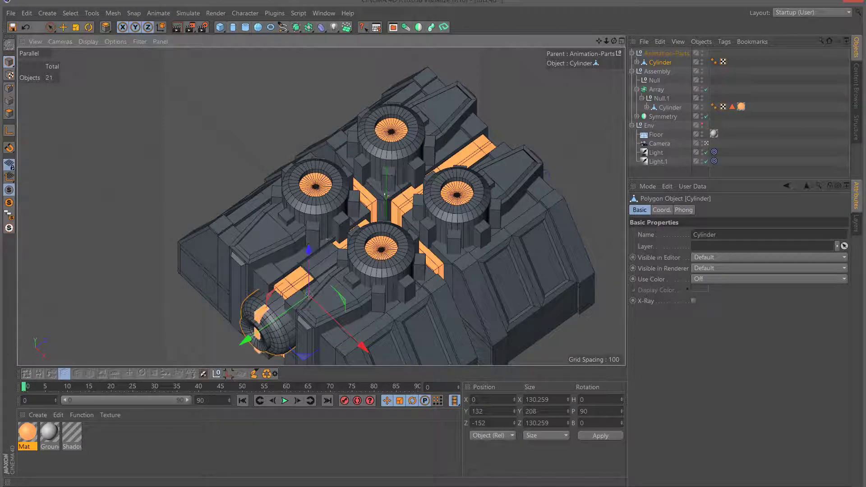
pyautogui.scroll(-2, 384, 195)
pyautogui.moveTo(615, 43); pyautogui.dragTo(321, 206)
pyautogui.moveTo(604, 41); pyautogui.dragTo(601, 43)
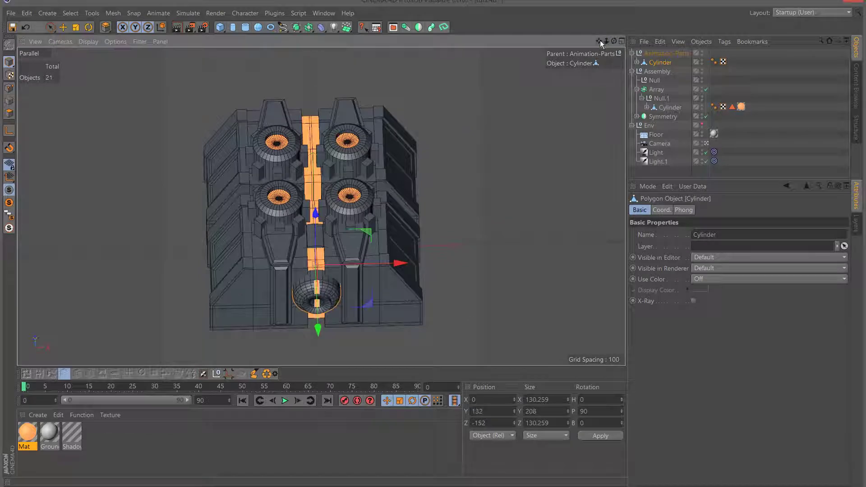
pyautogui.click(189, 27)
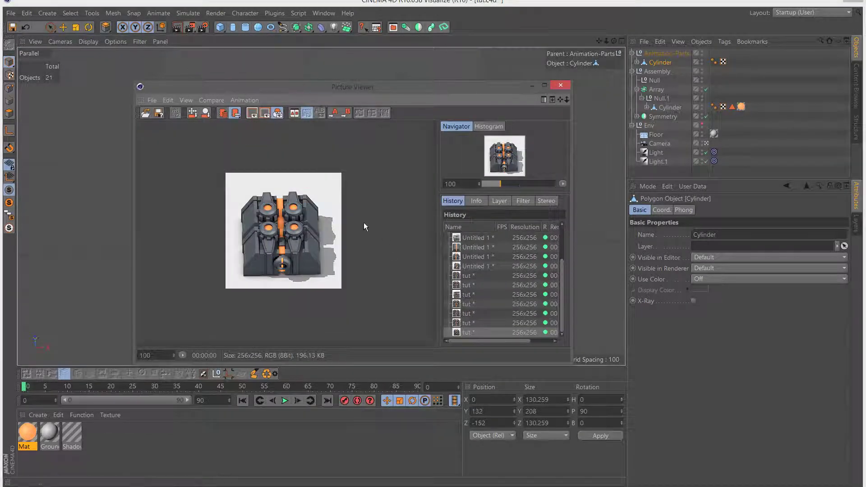
pyautogui.scroll(2, 364, 225)
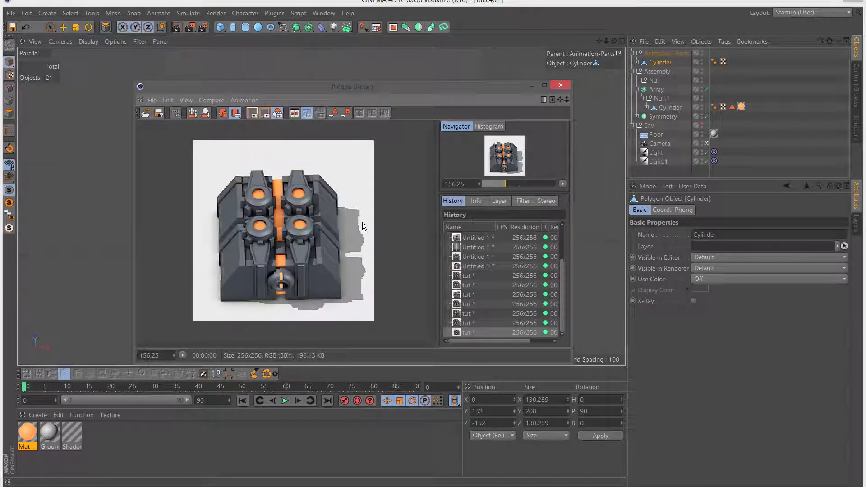
pyautogui.click(560, 86)
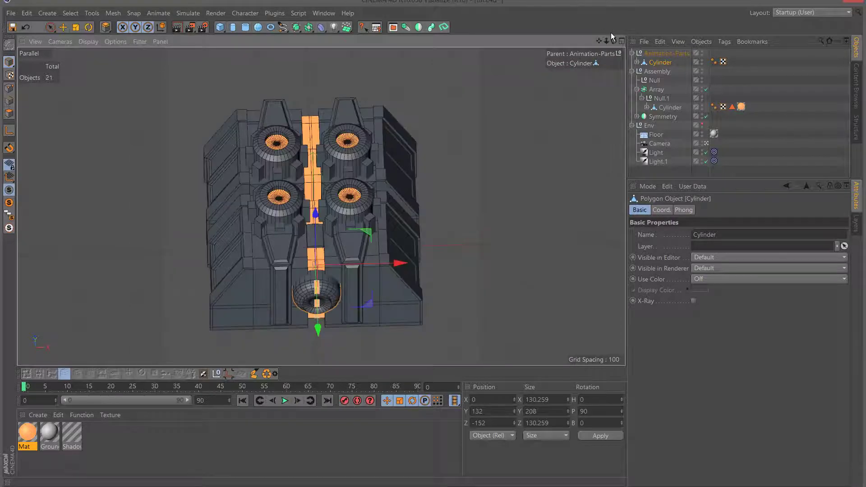
pyautogui.moveTo(316, 203)
pyautogui.keyDown('alt'); pyautogui.mouseDown()
pyautogui.moveTo(334, 189)
pyautogui.moveTo(383, 194)
pyautogui.moveTo(324, 190)
pyautogui.mouseUp(); pyautogui.keyUp('alt')
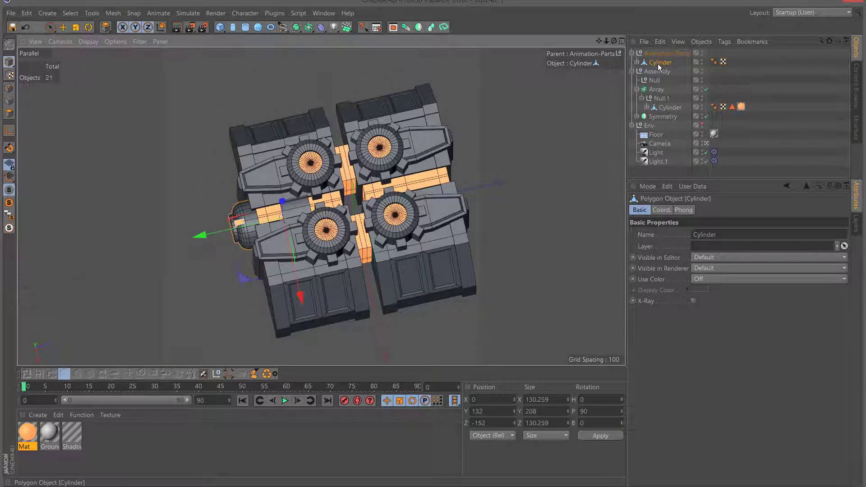
# Add a Symmetry object, nest the Cylinder under it and mirror across the XY plane
pyautogui.click(418, 27)
pyautogui.moveTo(659, 74); pyautogui.dragTo(659, 62)
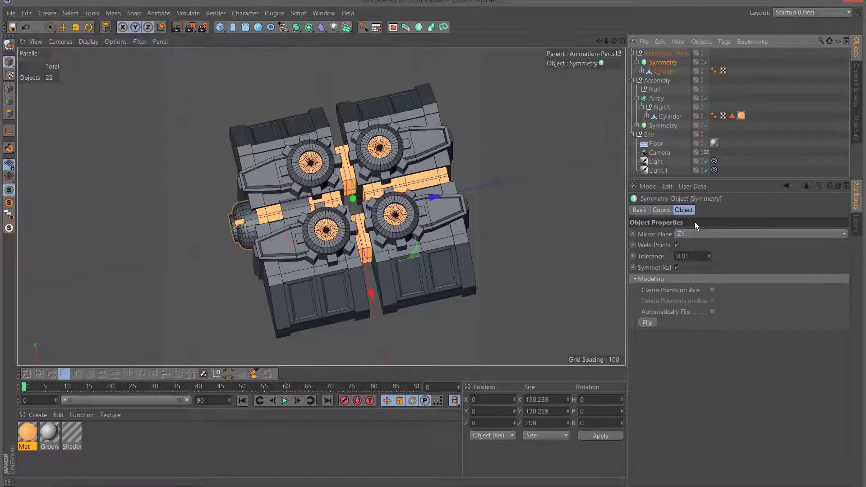
pyautogui.click(692, 233)
pyautogui.click(692, 248)
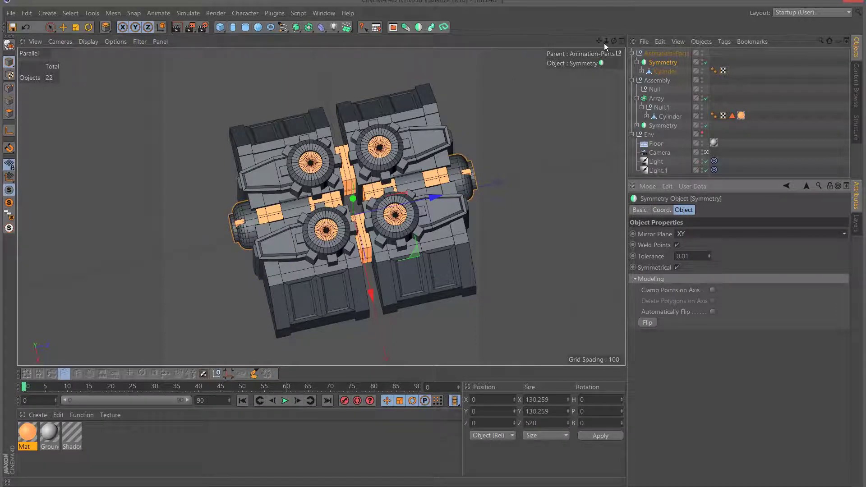
pyautogui.moveTo(613, 41); pyautogui.dragTo(596, 55)
pyautogui.click(392, 178)
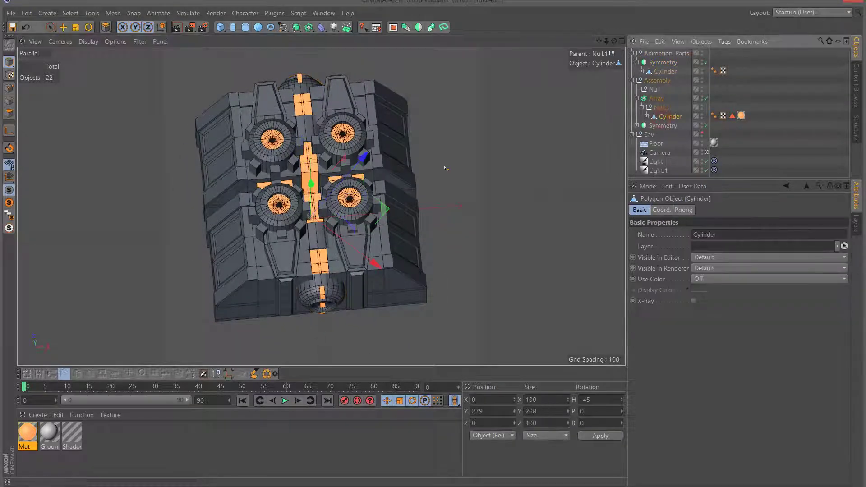
pyautogui.click(664, 108)
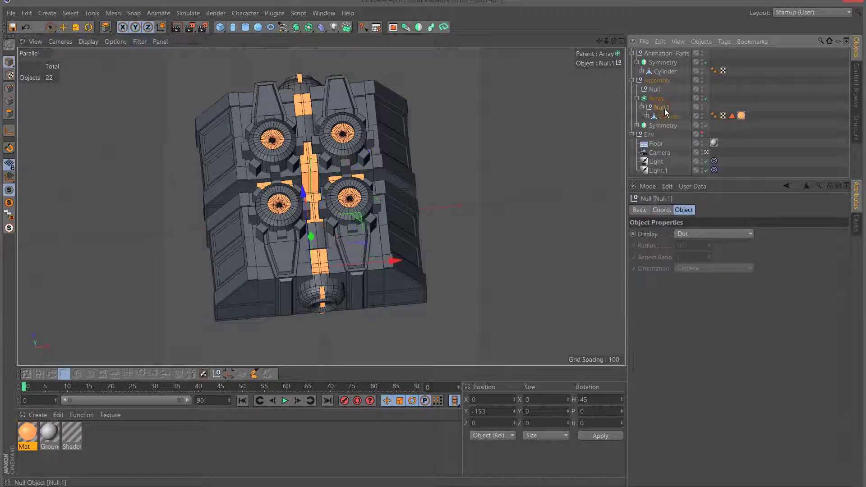
pyautogui.click(88, 27)
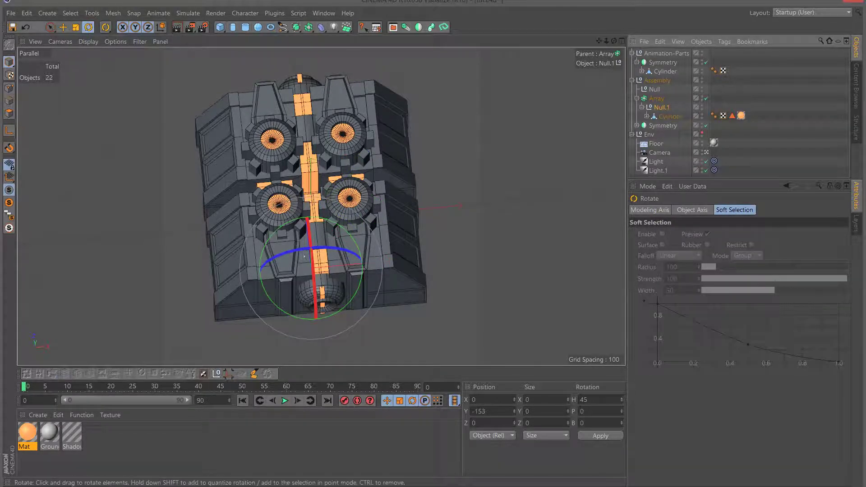
pyautogui.moveTo(341, 301); pyautogui.dragTo(350, 295)
pyautogui.click(25, 28)
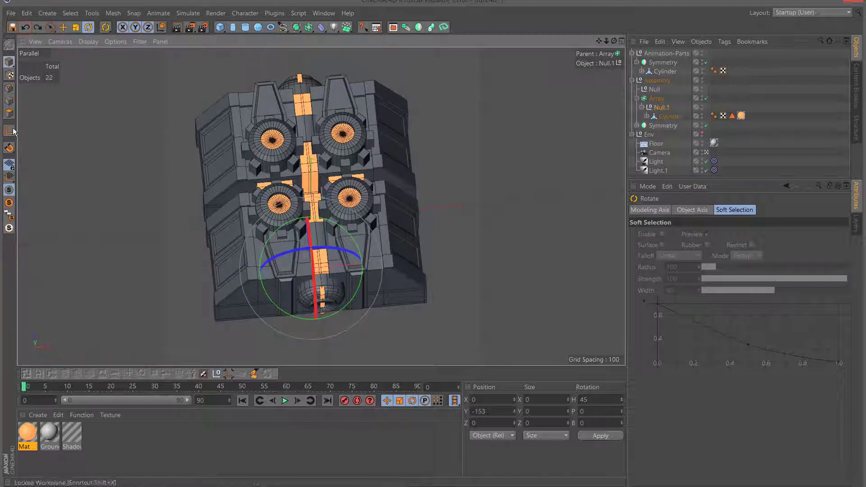
pyautogui.moveTo(348, 304); pyautogui.dragTo(348, 304)
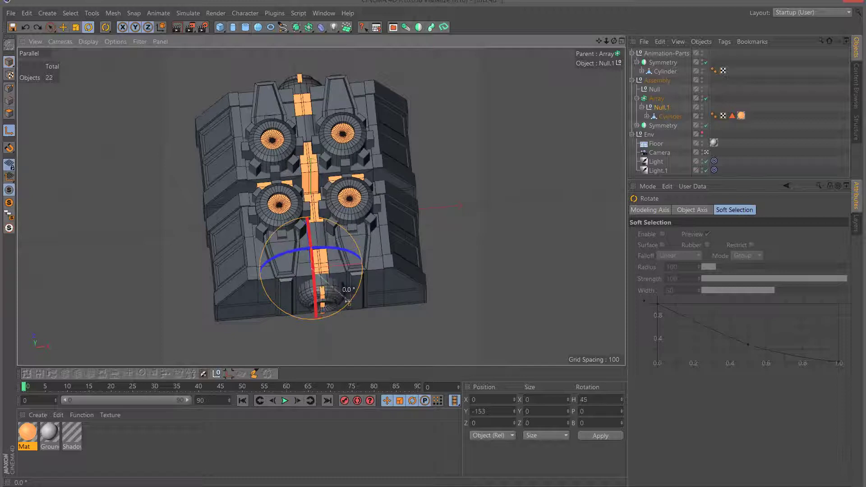
pyautogui.click(647, 117)
pyautogui.click(676, 134)
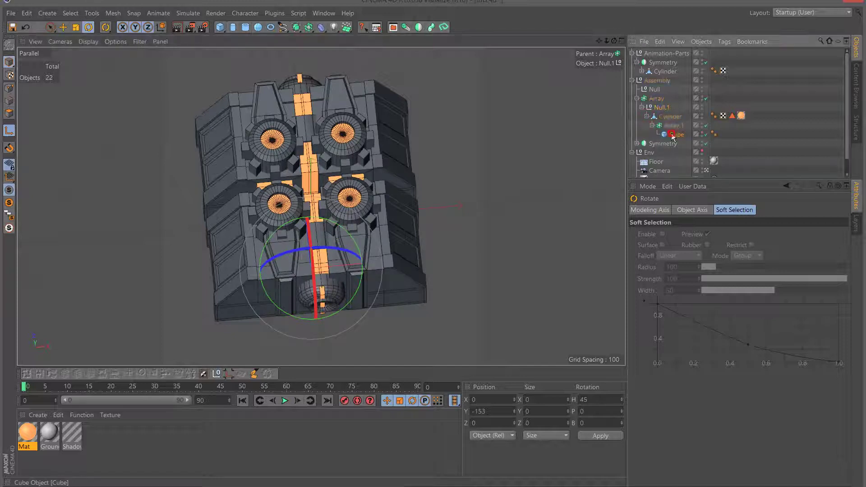
pyautogui.moveTo(357, 226); pyautogui.dragTo(363, 224)
pyautogui.click(26, 27)
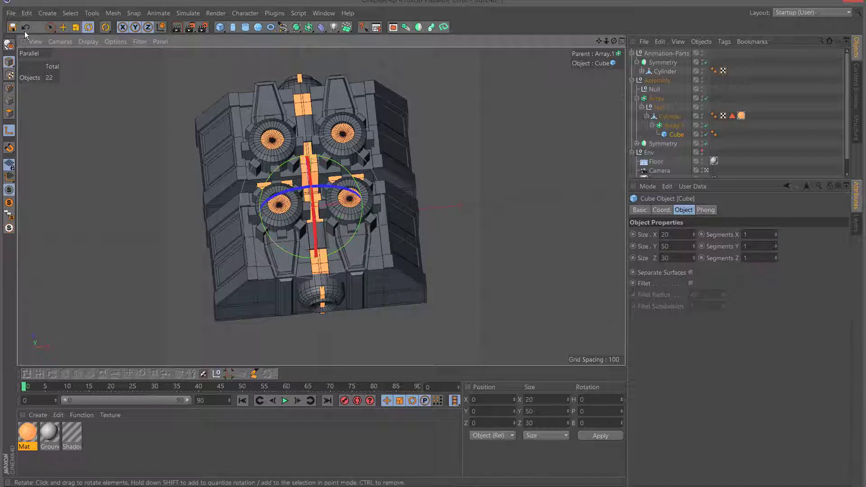
pyautogui.click(673, 127)
pyautogui.click(677, 136)
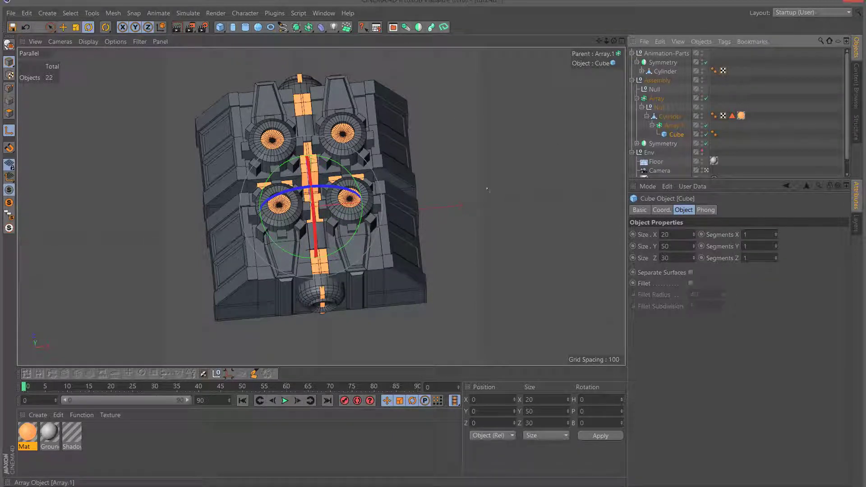
# Disable the Assembly's Array so the four orange gear cylinders vanish
pyautogui.press('9')
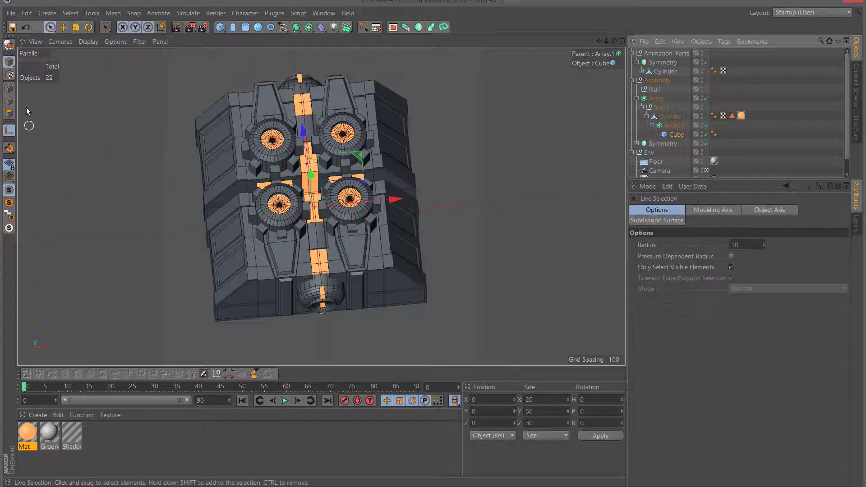
pyautogui.click(9, 92)
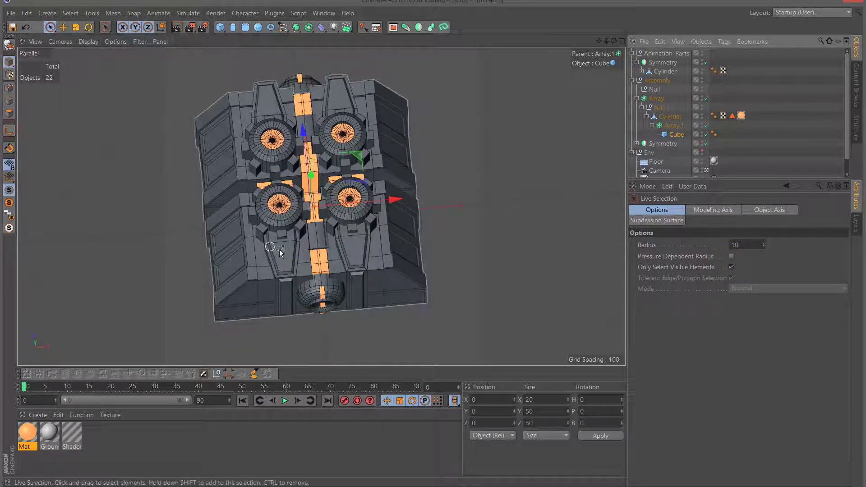
pyautogui.keyDown('shift'); pyautogui.click(281, 278); pyautogui.keyUp('shift')
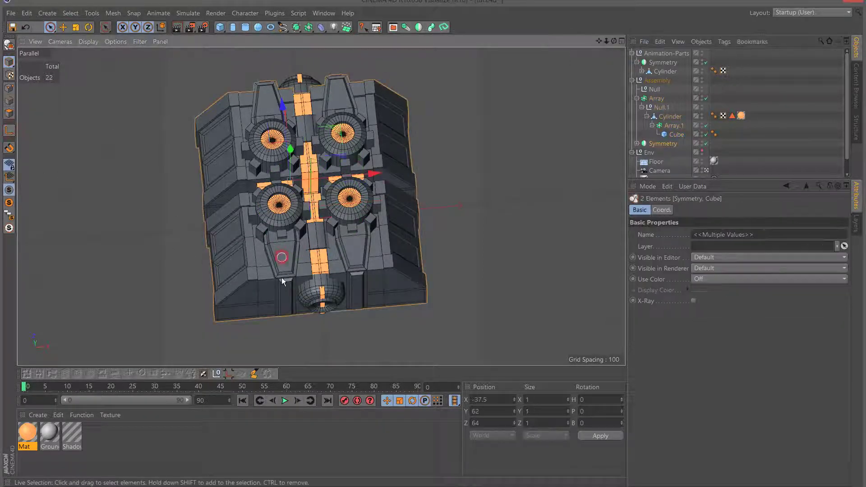
pyautogui.click(672, 117)
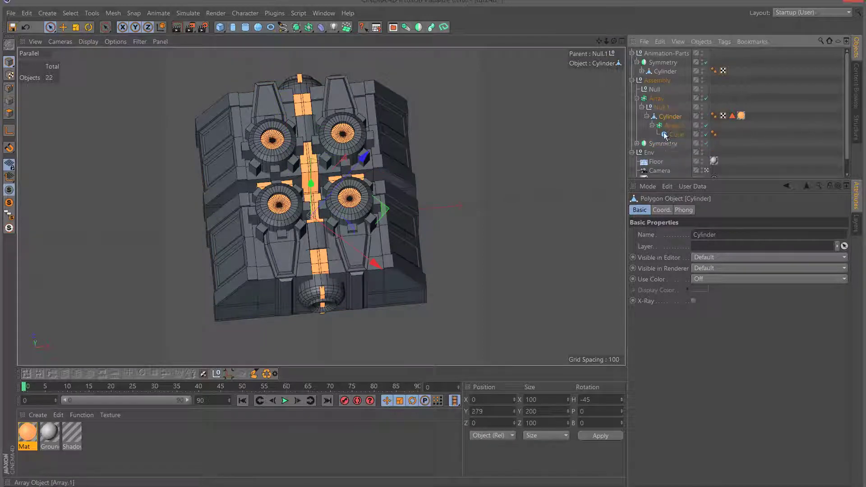
pyautogui.click(661, 145)
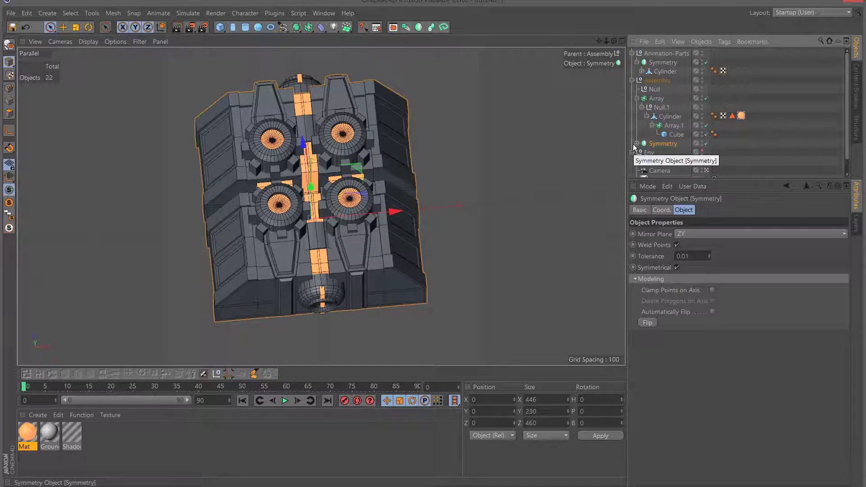
pyautogui.click(666, 118)
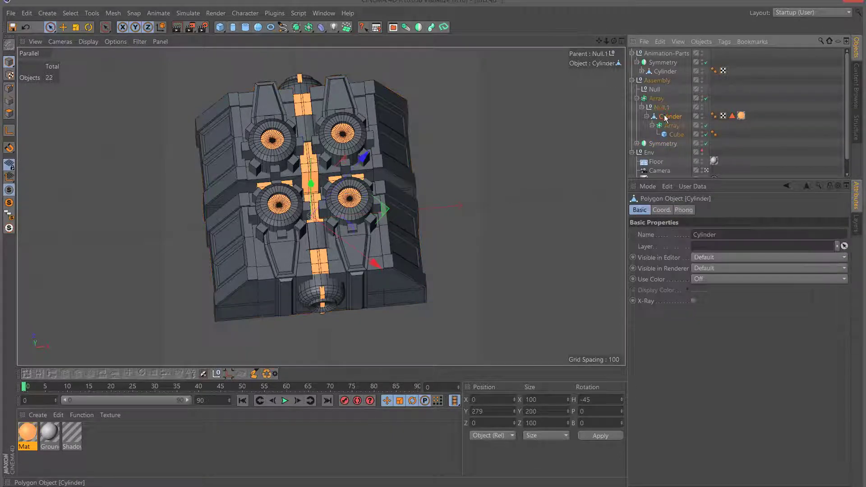
pyautogui.click(707, 99)
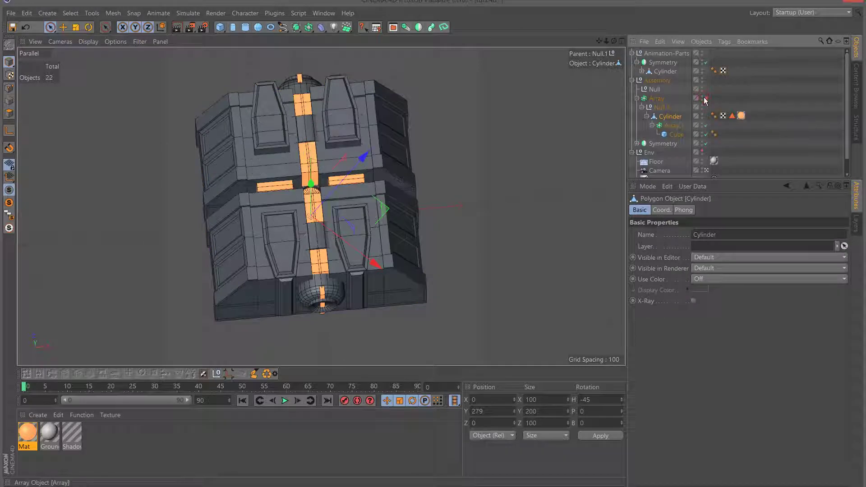
# Re-enable the Array in the top view so the four gear cylinders reappear
pyautogui.press('F4')
pyautogui.press('F2')
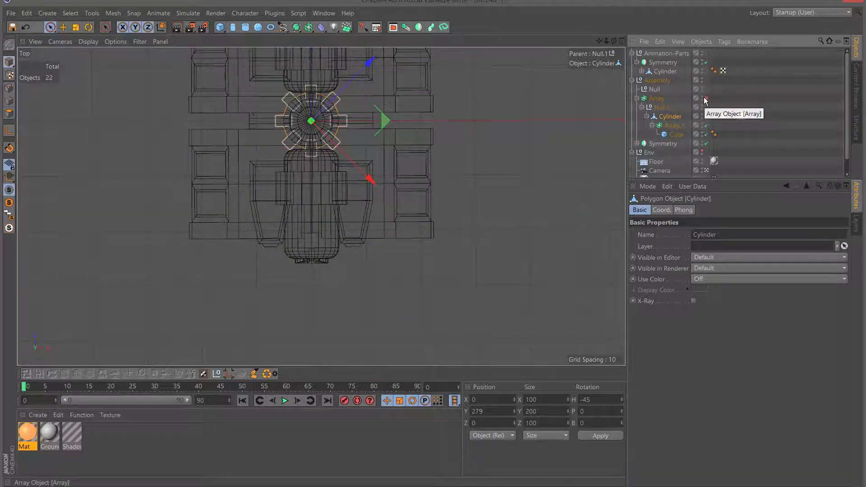
pyautogui.click(707, 99)
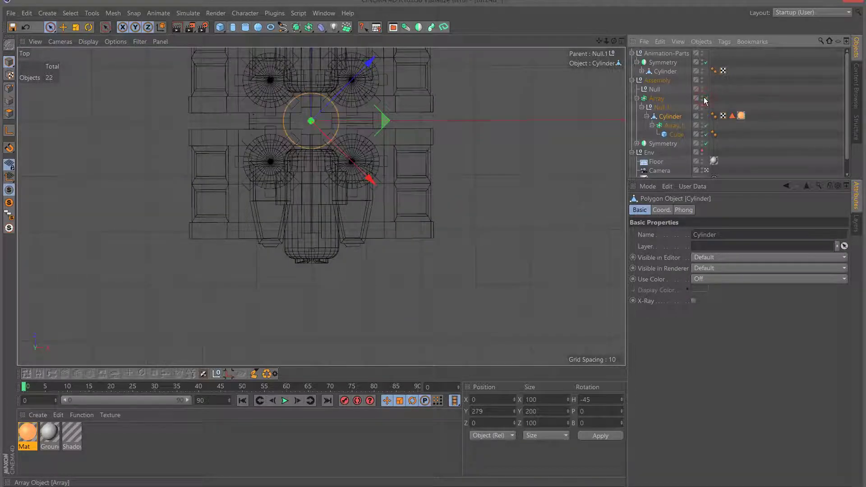
# Expand the Symmetry group in the Object Manager and select its Cube object
pyautogui.click(268, 241)
pyautogui.keyDown('shift'); pyautogui.click(268, 244); pyautogui.keyUp('shift')
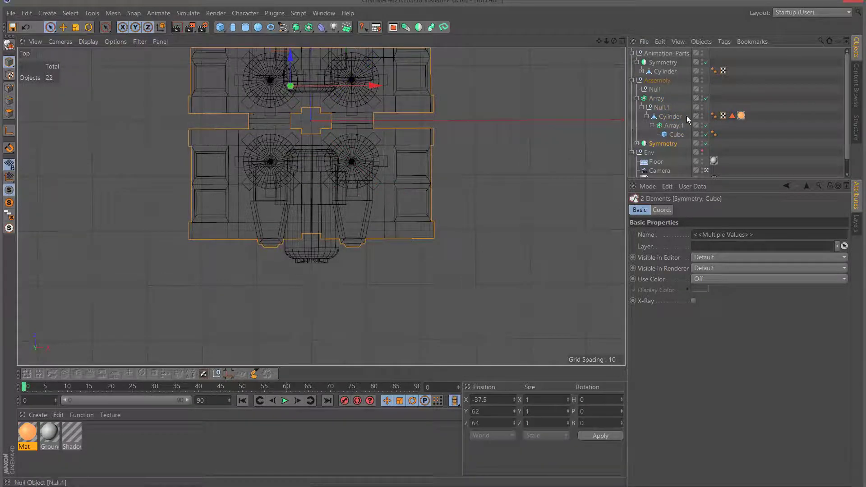
pyautogui.click(637, 143)
pyautogui.scroll(-3, 671, 154)
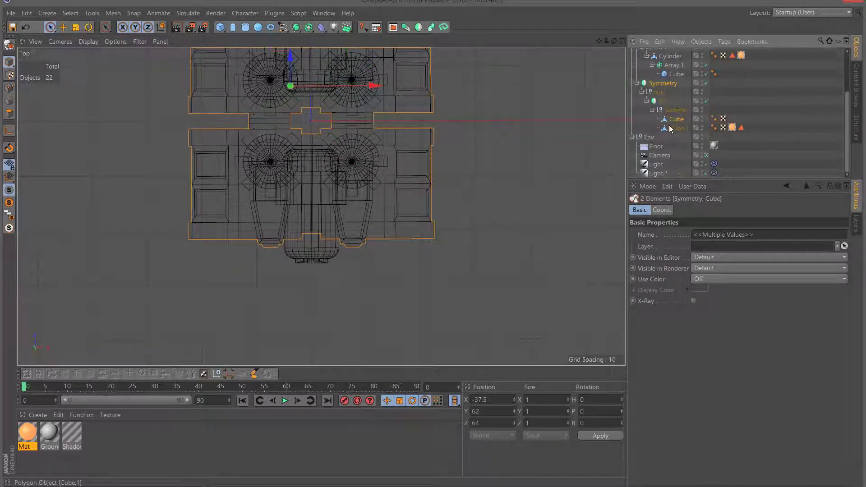
pyautogui.click(673, 129)
pyautogui.click(675, 120)
pyautogui.scroll(3, 573, 122)
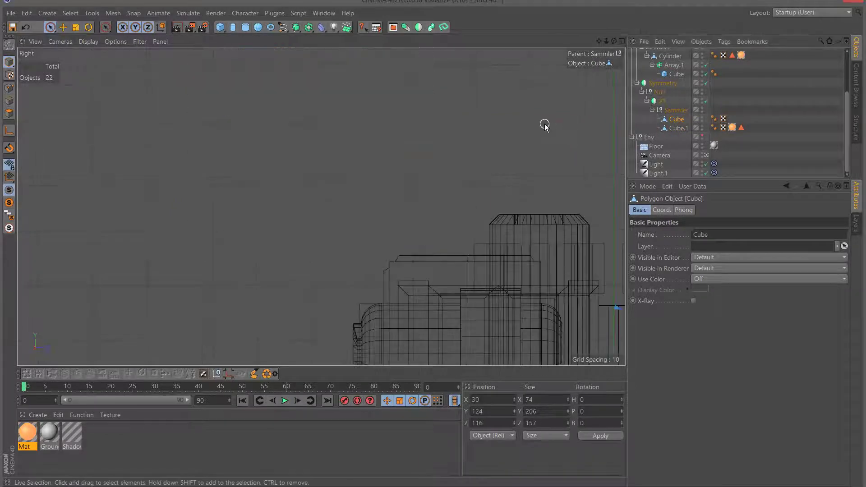
pyautogui.scroll(-3, 544, 125)
pyautogui.moveTo(599, 41); pyautogui.dragTo(299, 40)
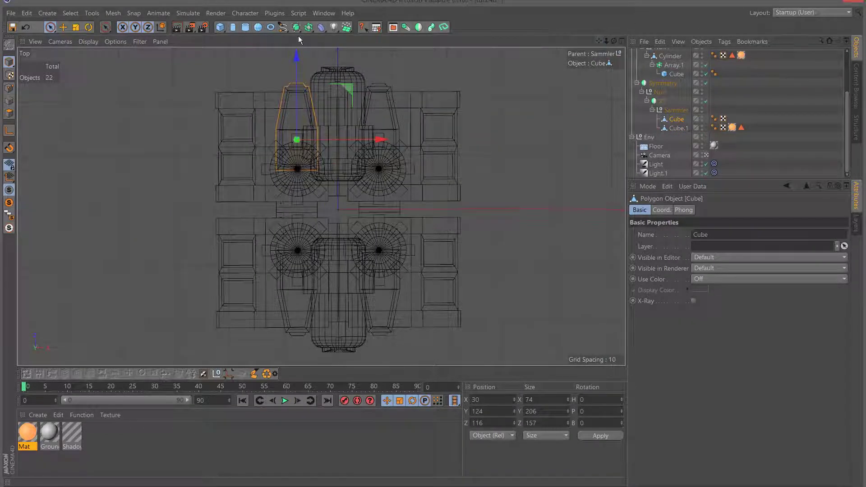
# Rotate the Cube's heading by 15° with the Rotate tool
pyautogui.click(89, 27)
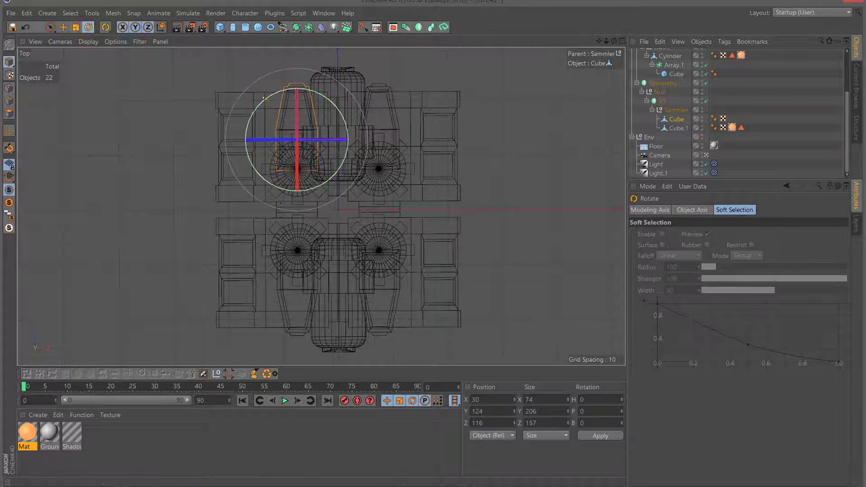
pyautogui.moveTo(264, 98); pyautogui.dragTo(254, 109)
pyautogui.click(63, 28)
# Nudge the Cube along X and Z to X 15.372, Z 120.363, checking the shaded view
pyautogui.moveTo(366, 118); pyautogui.dragTo(366, 120)
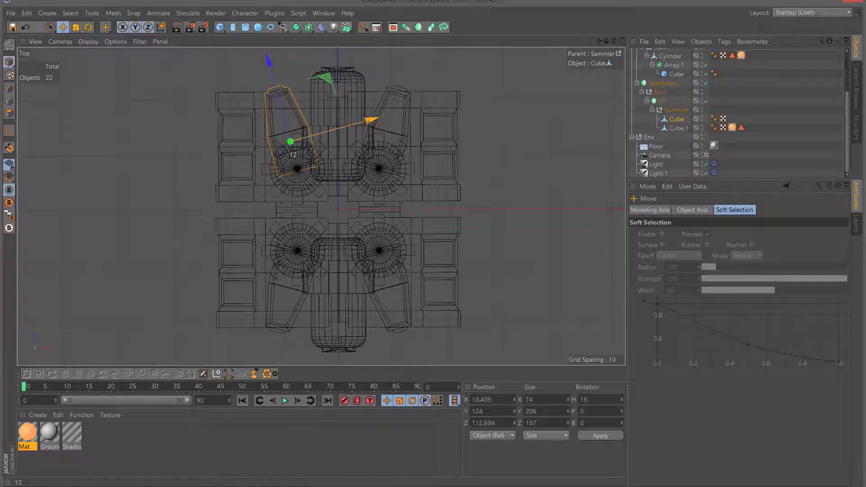
pyautogui.press('F1')
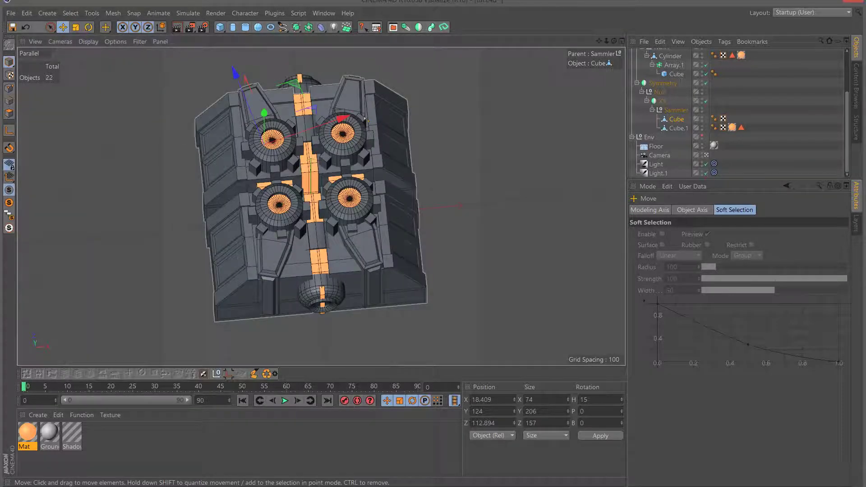
pyautogui.press('F2')
pyautogui.moveTo(266, 55); pyautogui.dragTo(265, 50)
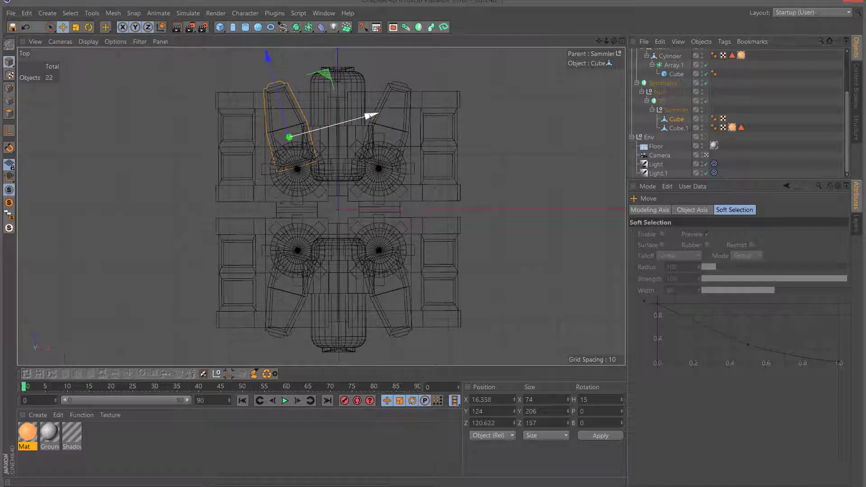
pyautogui.moveTo(371, 115); pyautogui.dragTo(368, 117)
pyautogui.press('F1')
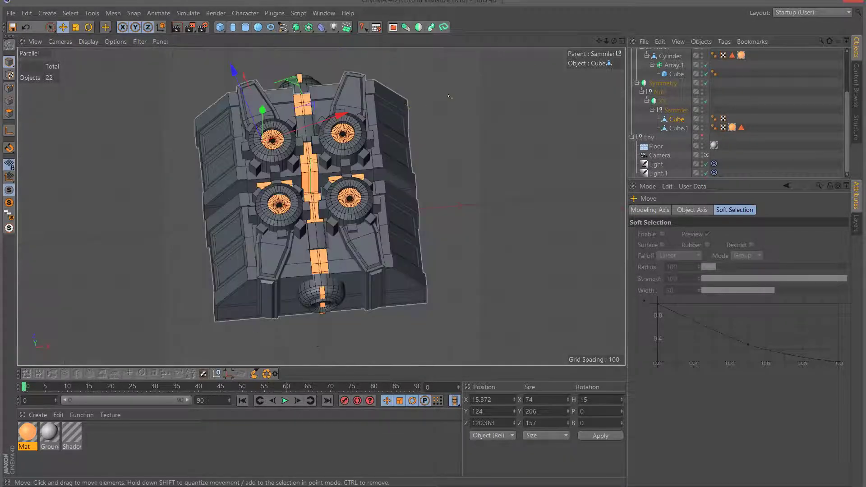
pyautogui.keyDown('alt'); pyautogui.moveTo(288, 206); pyautogui.dragTo(321, 206); pyautogui.keyUp('alt')
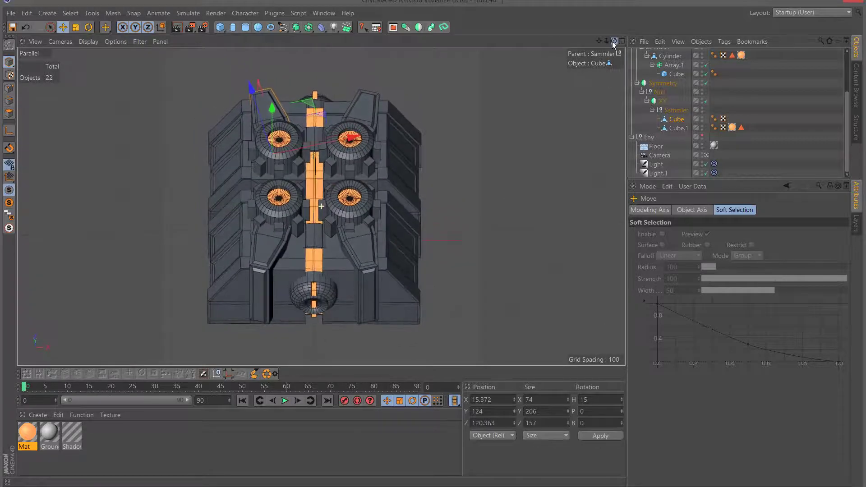
pyautogui.moveTo(600, 41); pyautogui.dragTo(584, 37)
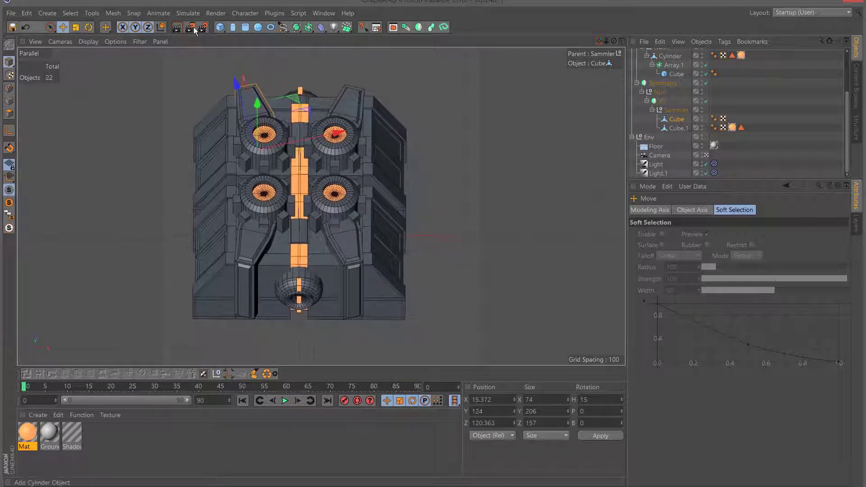
# Add a new 200 × 200 × 200 cube to the scene
pyautogui.click(220, 27)
pyautogui.press('F2')
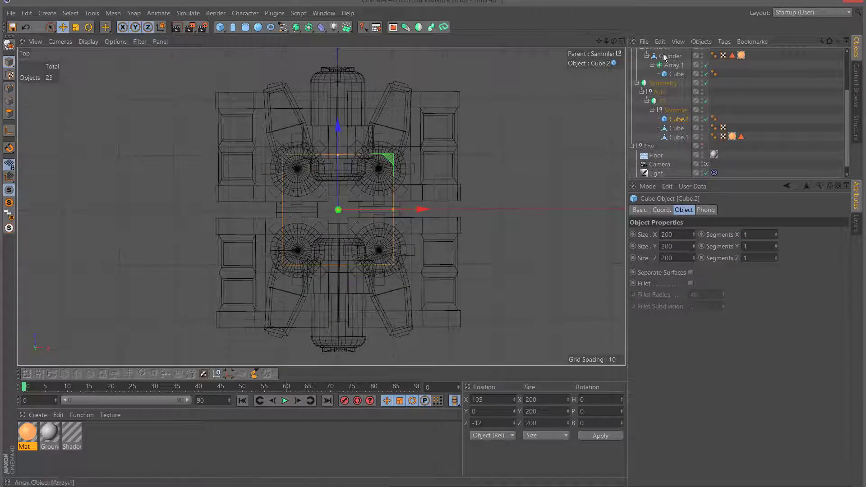
pyautogui.scroll(3, 679, 129)
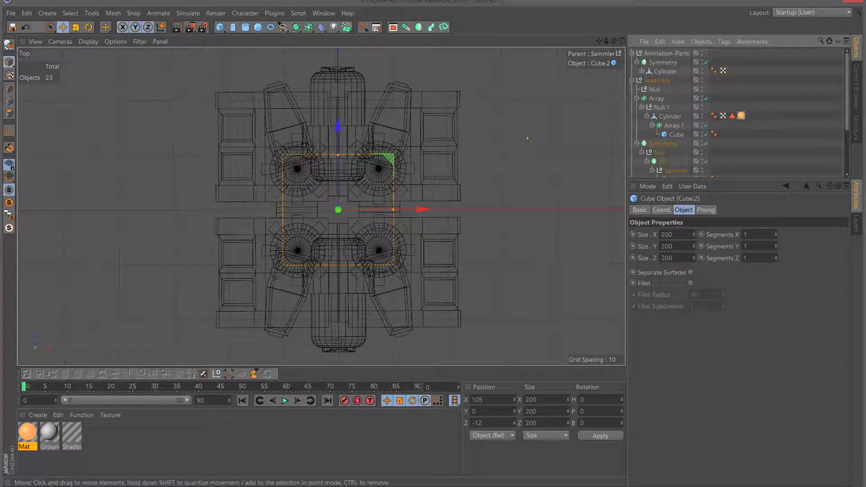
pyautogui.press('F1')
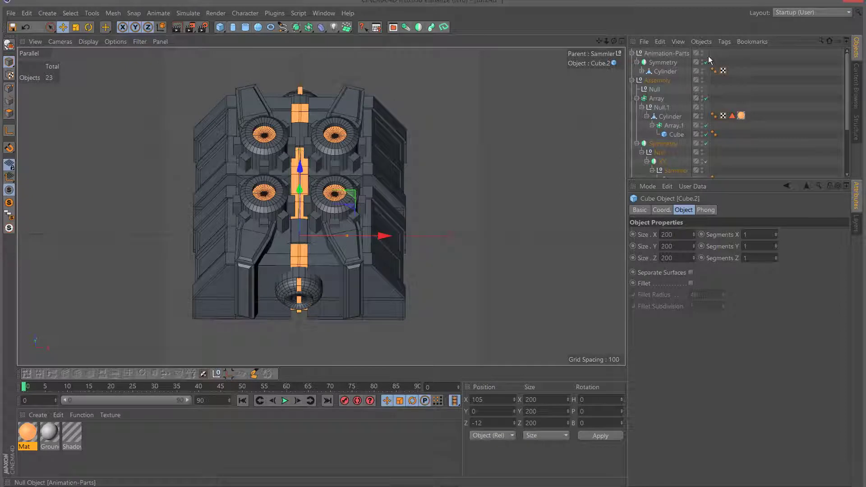
# Collapse Animation-Parts and browse the Assembly hierarchy in the Object Manager
pyautogui.click(636, 53)
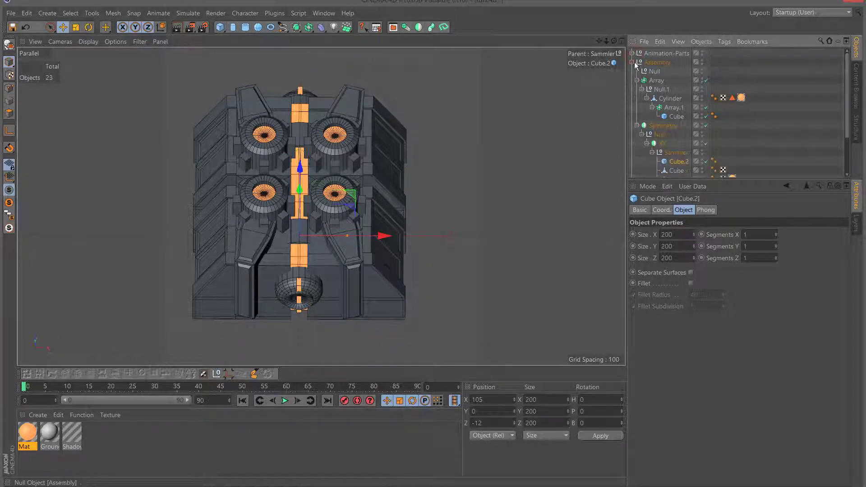
pyautogui.click(633, 62)
pyautogui.click(658, 63)
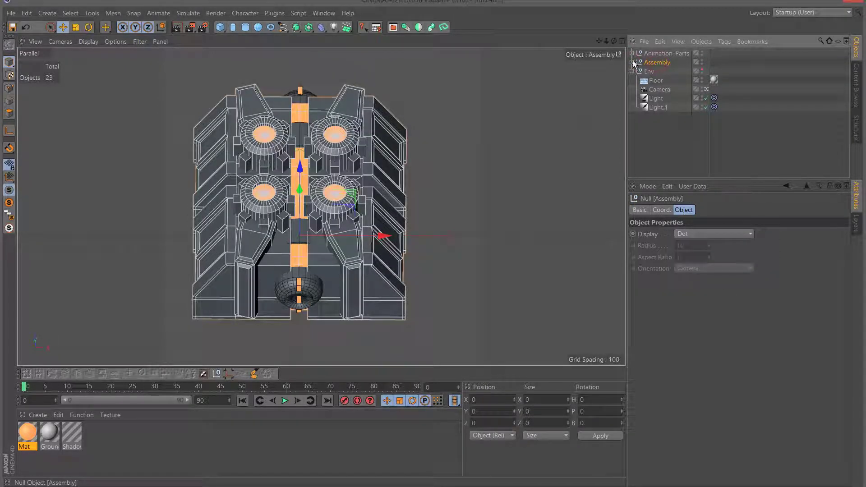
pyautogui.keyDown('ctrl'); pyautogui.click(632, 63); pyautogui.keyUp('ctrl')
pyautogui.scroll(-2, 680, 120)
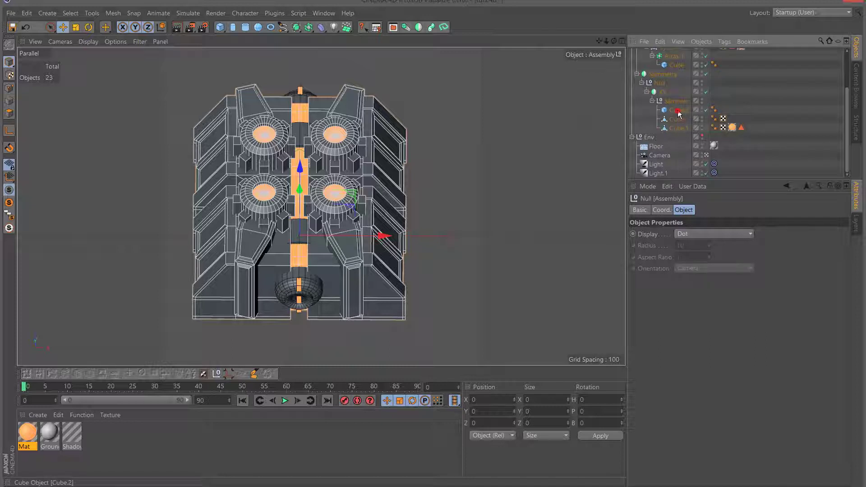
pyautogui.scroll(2, 667, 72)
pyautogui.click(662, 59)
pyautogui.scroll(-2, 671, 104)
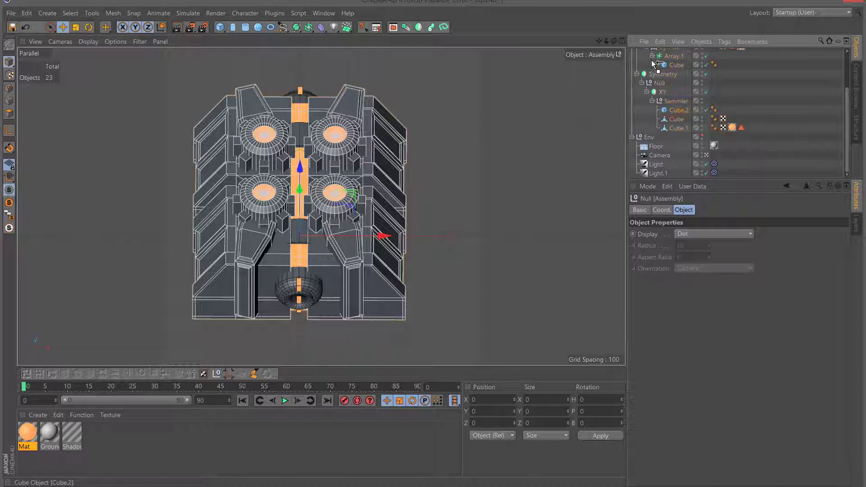
pyautogui.scroll(3, 655, 55)
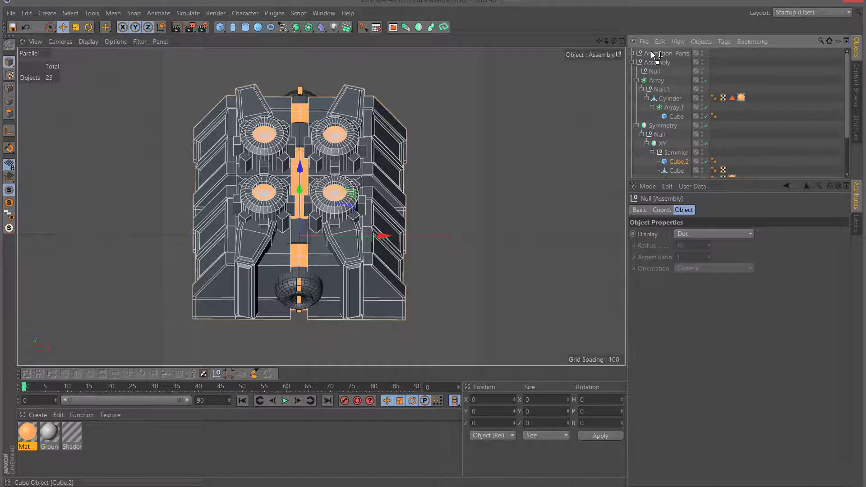
# Move Cube.2 to the top of the hierarchy and rename it Center
pyautogui.moveTo(656, 55); pyautogui.dragTo(655, 56)
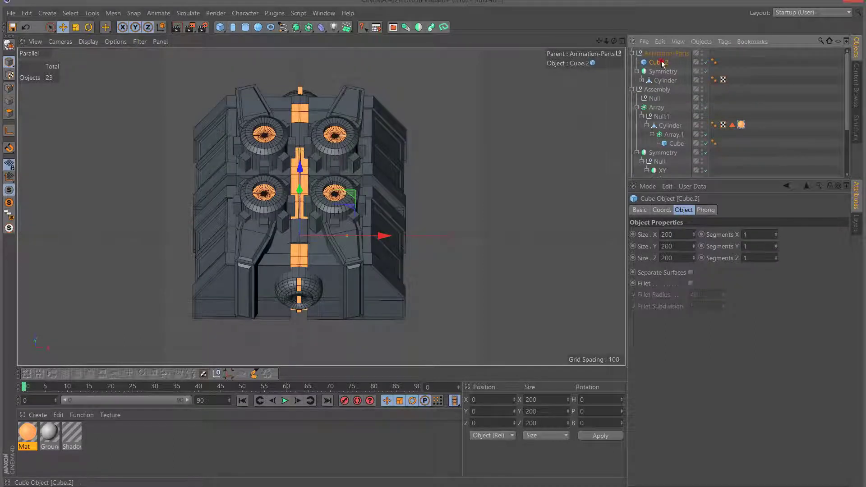
pyautogui.moveTo(660, 54); pyautogui.dragTo(659, 55)
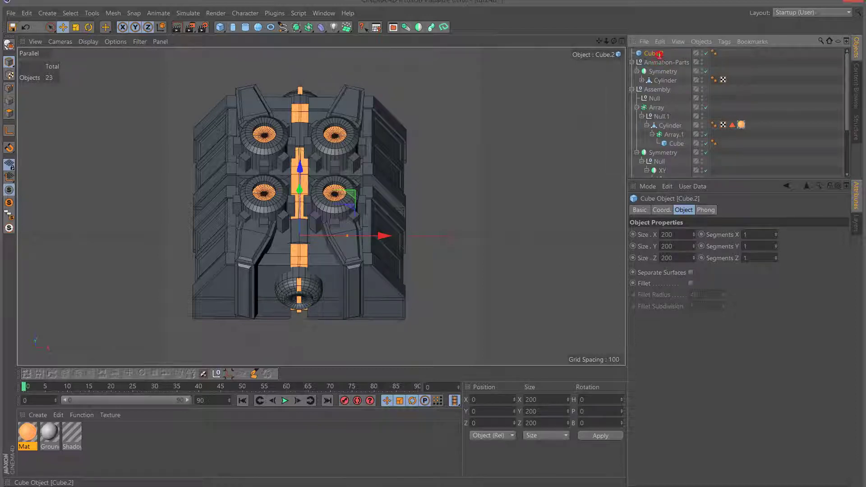
pyautogui.doubleClick(660, 54)
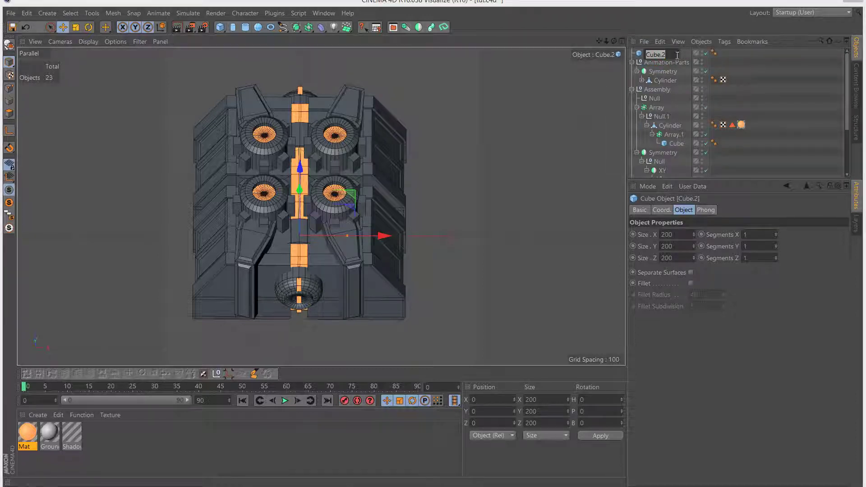
pyautogui.write('Center')
pyautogui.press('Return')
pyautogui.press('F3')
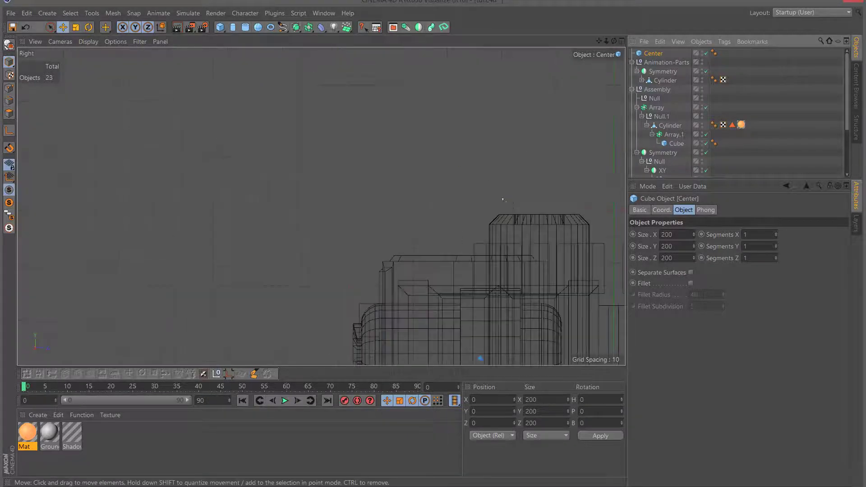
# Raise the Center cube along Y in the right side view
pyautogui.scroll(-6, 499, 193)
pyautogui.moveTo(604, 42); pyautogui.dragTo(447, 8)
pyautogui.moveTo(380, 178); pyautogui.dragTo(378, 102)
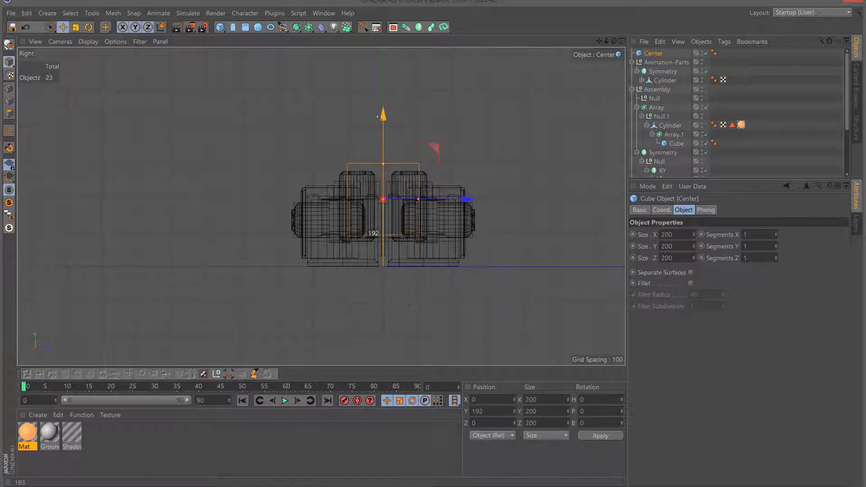
pyautogui.press('F1')
# Set the Center cube's heading rotation to exactly 45°
pyautogui.click(677, 235)
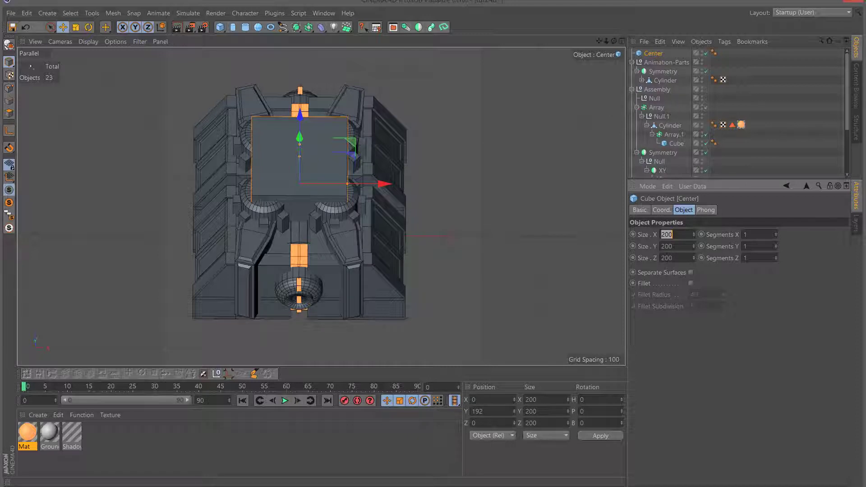
pyautogui.click(89, 27)
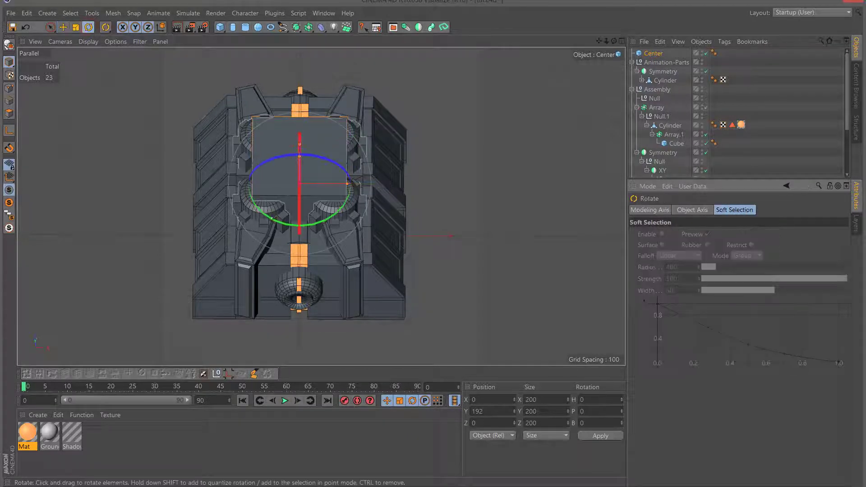
pyautogui.moveTo(275, 222); pyautogui.dragTo(314, 221)
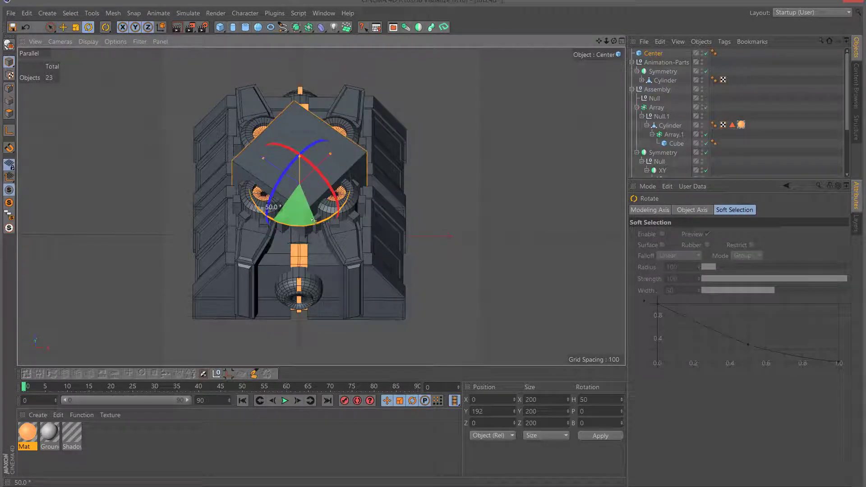
pyautogui.doubleClick(616, 403)
pyautogui.press('Return')
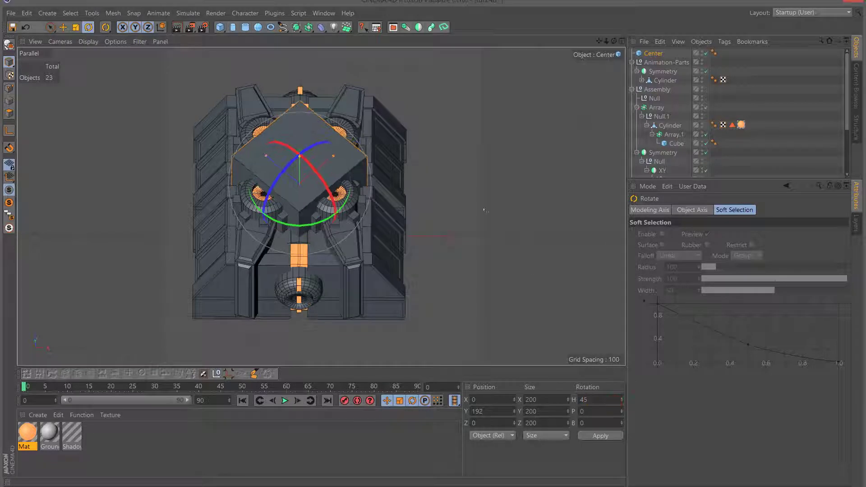
# Resize the Center cube to 100 × 100 × 100 and check the top and front views
pyautogui.click(655, 54)
pyautogui.doubleClick(682, 233)
pyautogui.write('10')
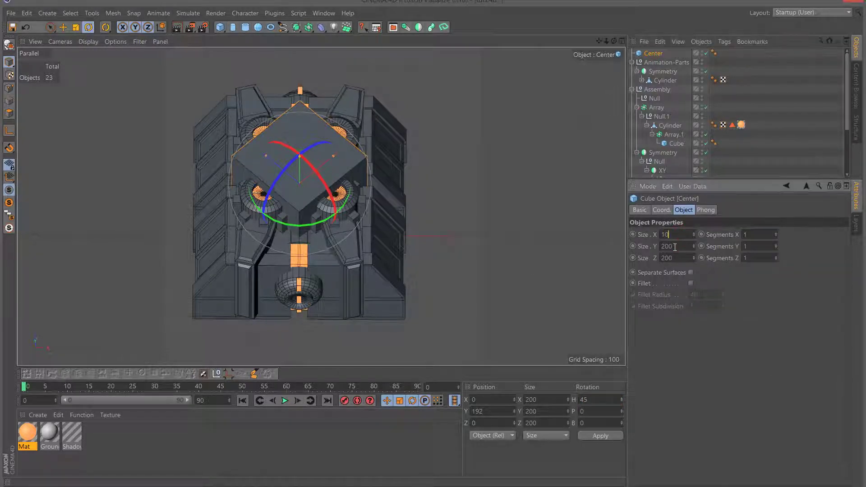
pyautogui.write('0')
pyautogui.doubleClick(676, 247)
pyautogui.write('100')
pyautogui.click(679, 259)
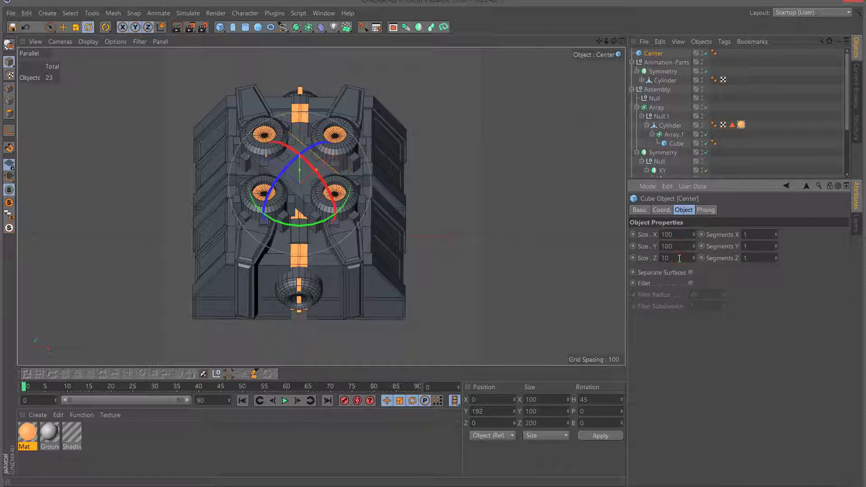
pyautogui.press('Return')
pyautogui.press('F2')
pyautogui.press('F4')
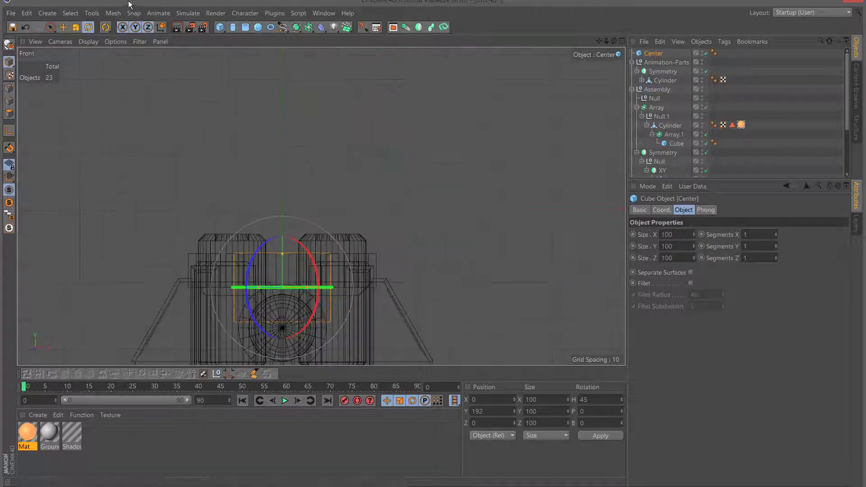
# Move the Center cube up to Y 209, then select the Symmetry and Array.1 objects
pyautogui.click(63, 27)
pyautogui.moveTo(283, 206); pyautogui.dragTo(283, 194)
pyautogui.press('F1')
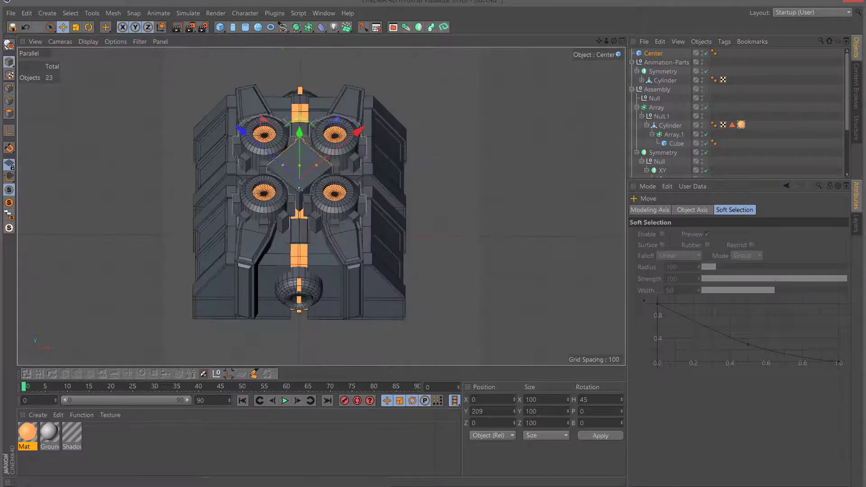
pyautogui.click(663, 153)
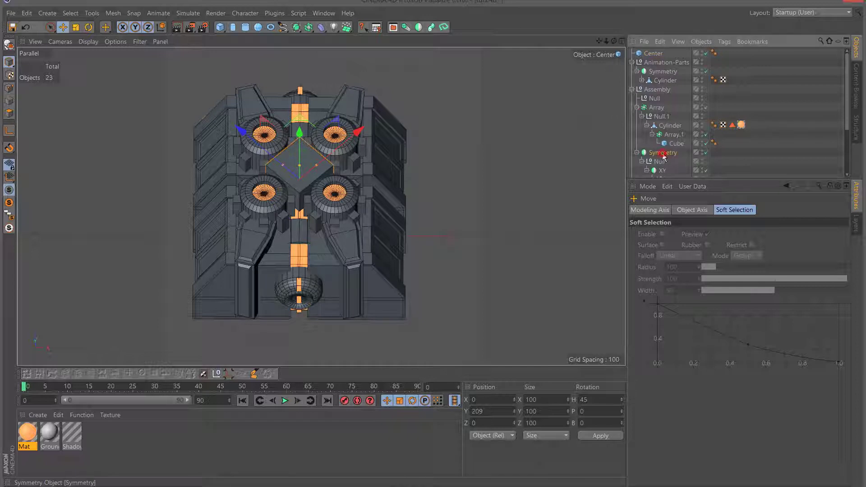
pyautogui.click(669, 136)
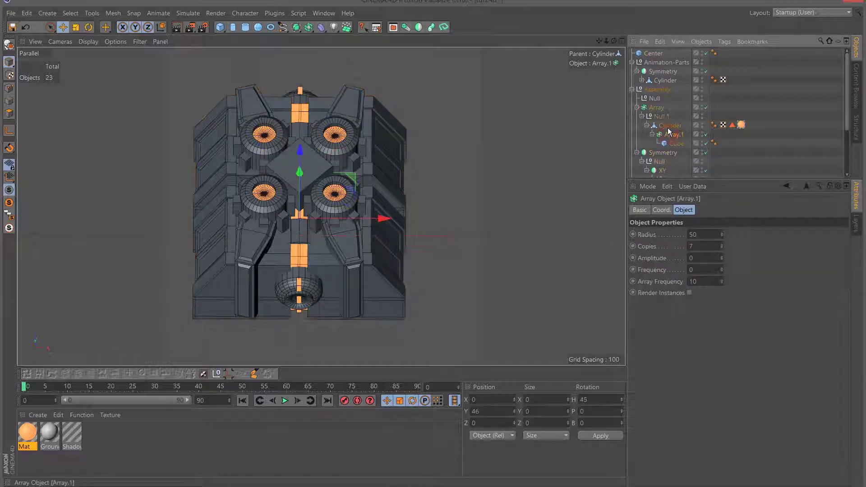
# Increase the Array radius from 105 to 121 in the top view
pyautogui.click(657, 107)
pyautogui.press('F2')
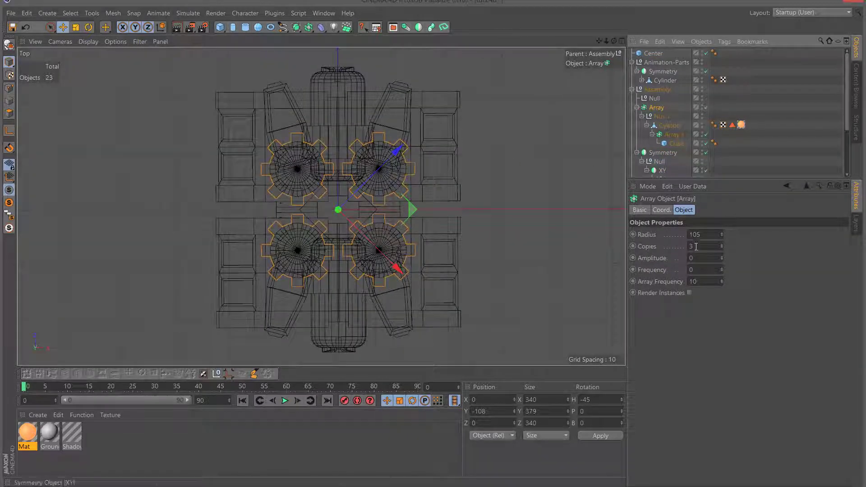
pyautogui.click(705, 235)
pyautogui.scroll(7, 705, 236)
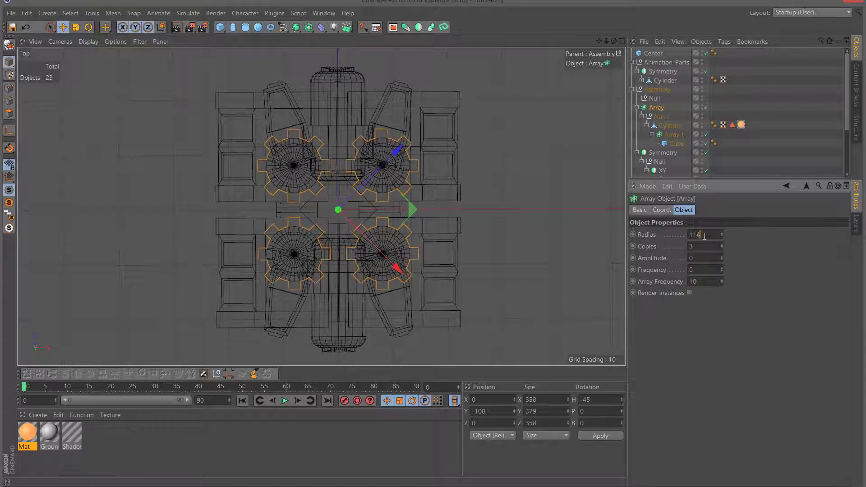
pyautogui.scroll(8, 705, 235)
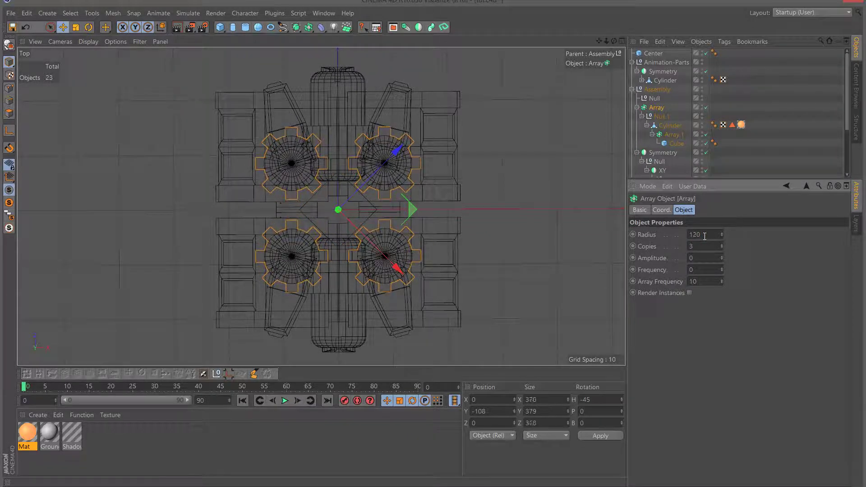
pyautogui.scroll(2, 705, 235)
pyautogui.press('F1')
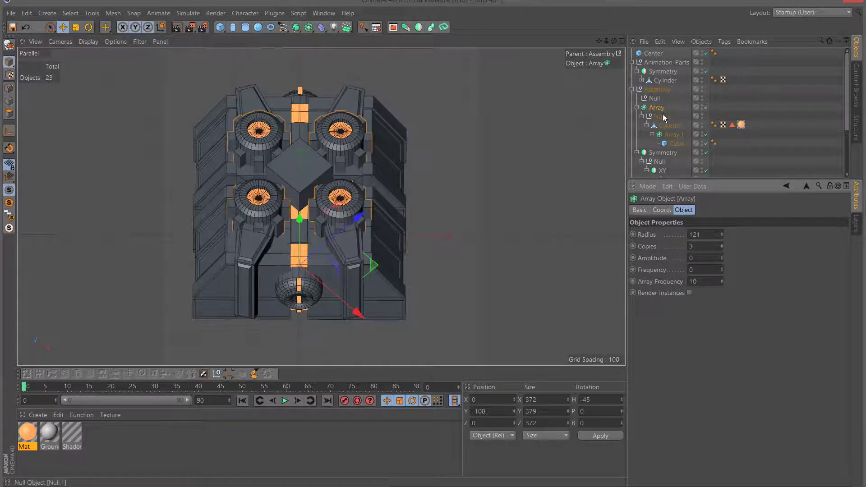
# Enlarge the Object Manager panel and select Cube.1 under Sammler
pyautogui.moveTo(686, 179); pyautogui.dragTo(686, 262)
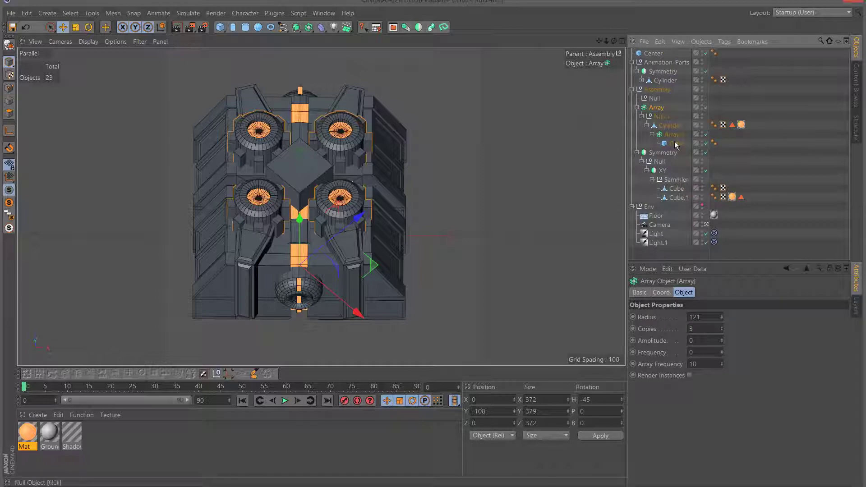
pyautogui.click(679, 198)
pyautogui.press('F2')
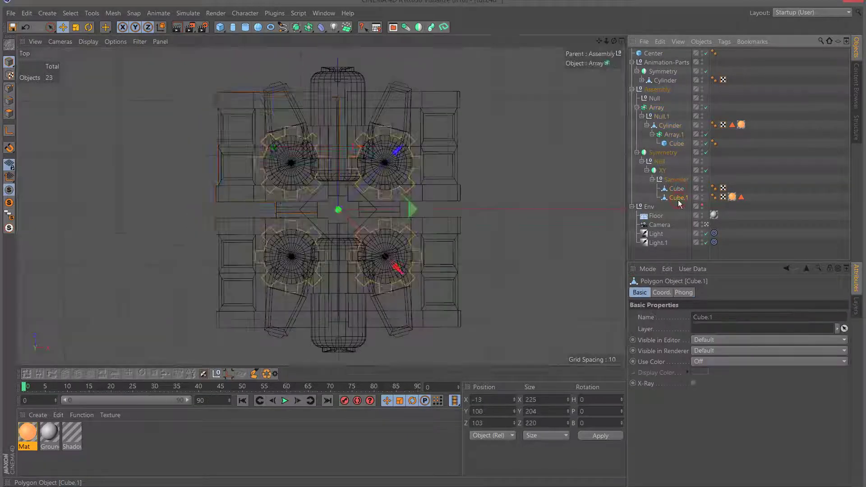
# Nudge the Cube under Sammler inward to X 5.713, Z 117.775, then select the Center cube
pyautogui.click(677, 188)
pyautogui.moveTo(374, 116); pyautogui.dragTo(367, 116)
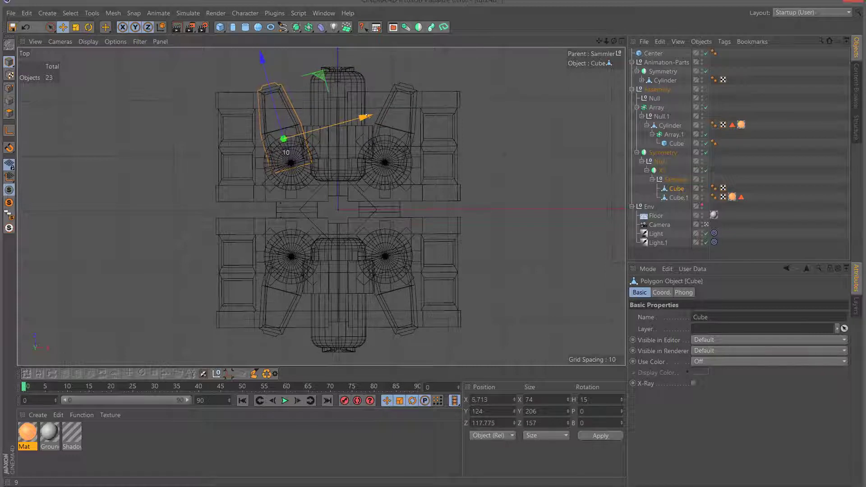
pyautogui.press('F1')
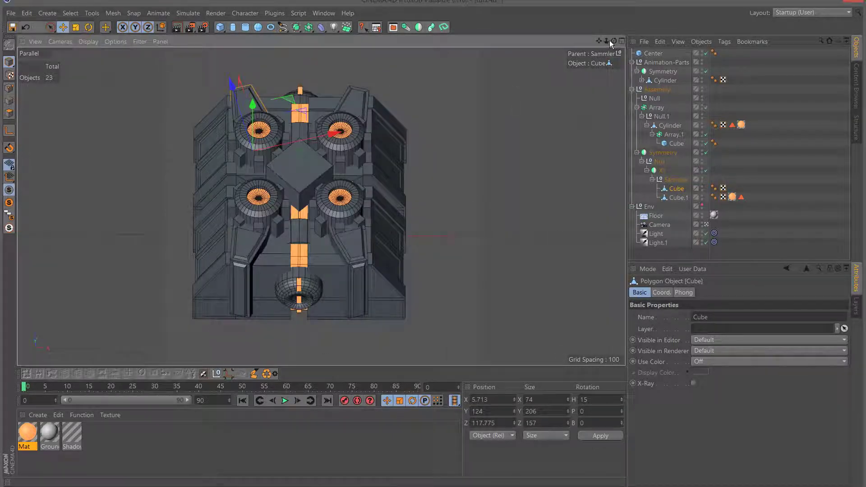
pyautogui.click(50, 27)
pyautogui.click(303, 183)
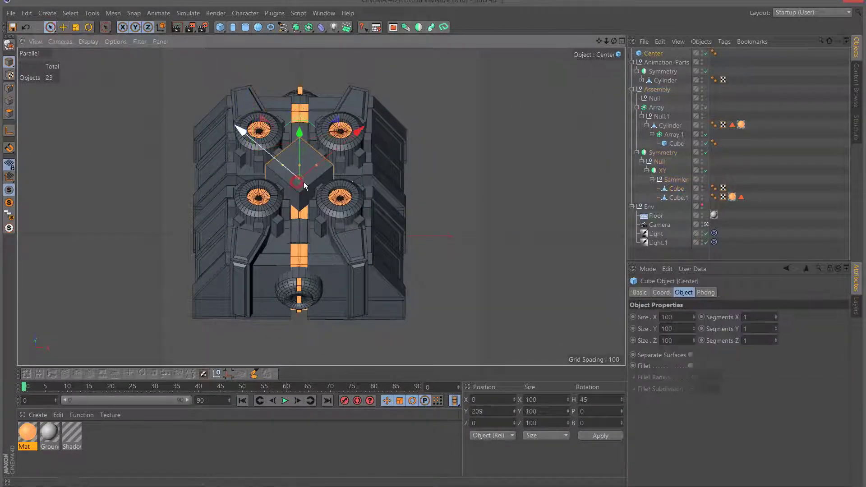
# Set the Center cube's X and Z size to 110
pyautogui.click(684, 317)
pyautogui.write('110')
pyautogui.click(677, 342)
pyautogui.write('110')
pyautogui.press('Return')
# Enable fillet on the Center cube with radius 20 and subdivision 1
pyautogui.click(692, 366)
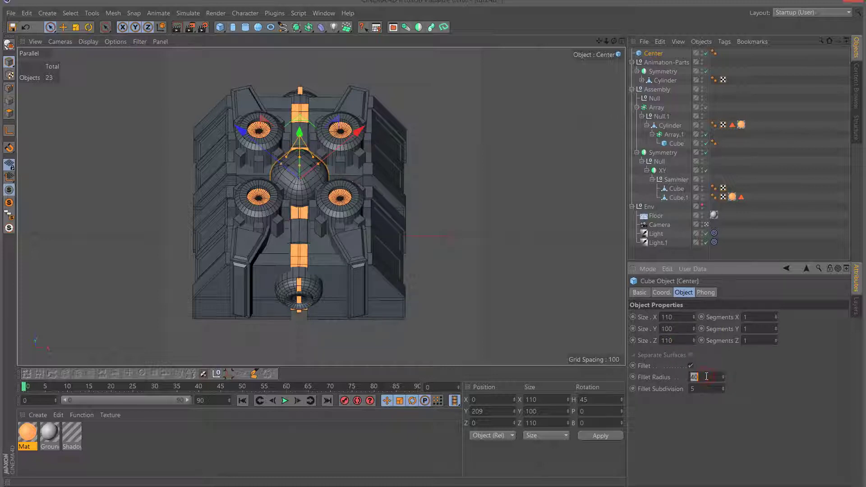
pyautogui.write('20')
pyautogui.press('Return')
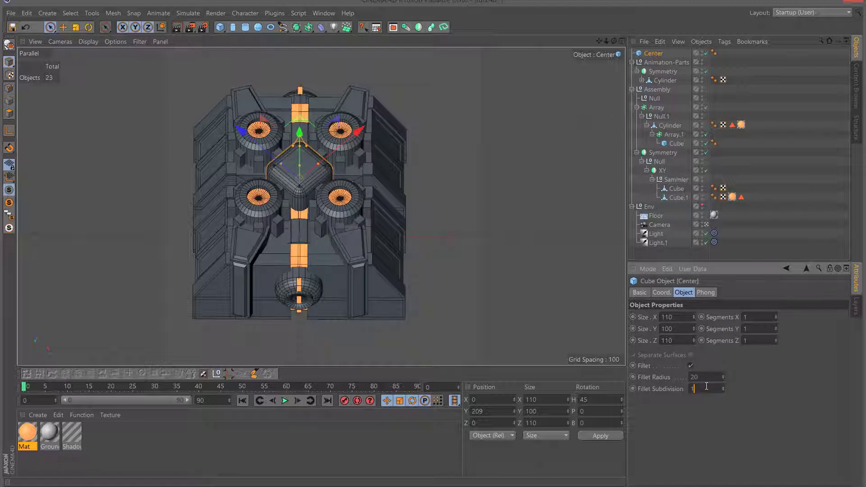
pyautogui.press('Return')
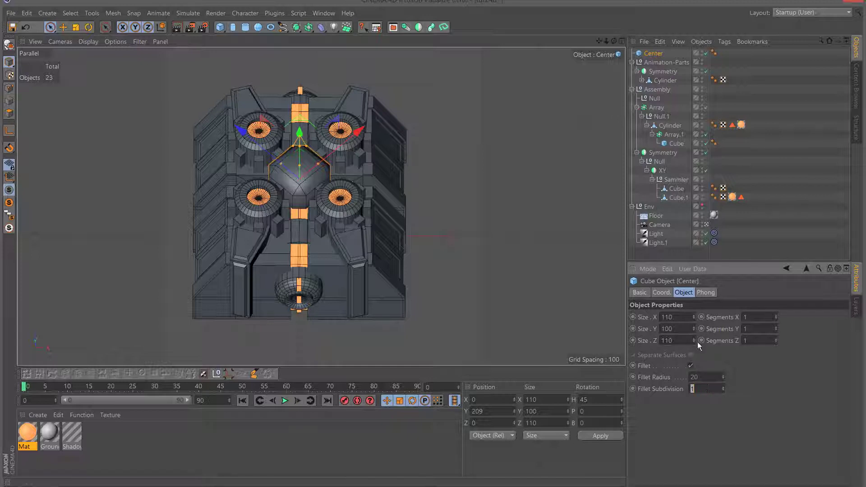
# Set the Center cube's Phong tag angle to 20
pyautogui.click(715, 54)
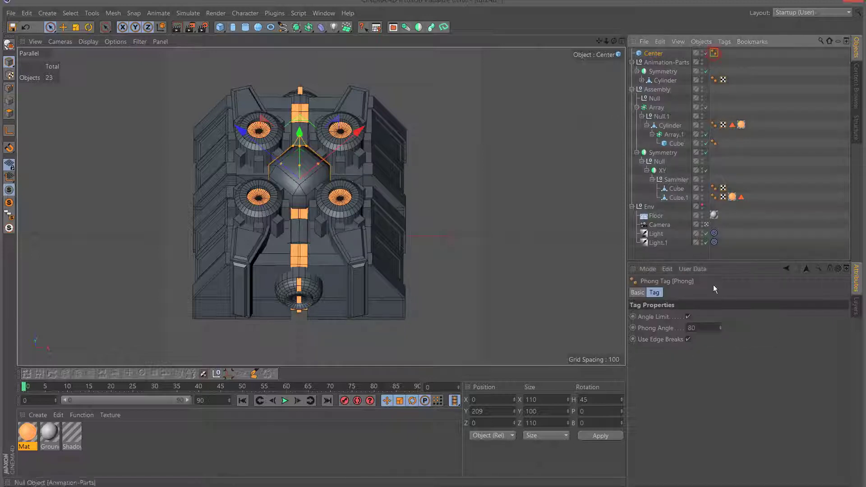
pyautogui.doubleClick(709, 332)
pyautogui.write('20')
pyautogui.press('Return')
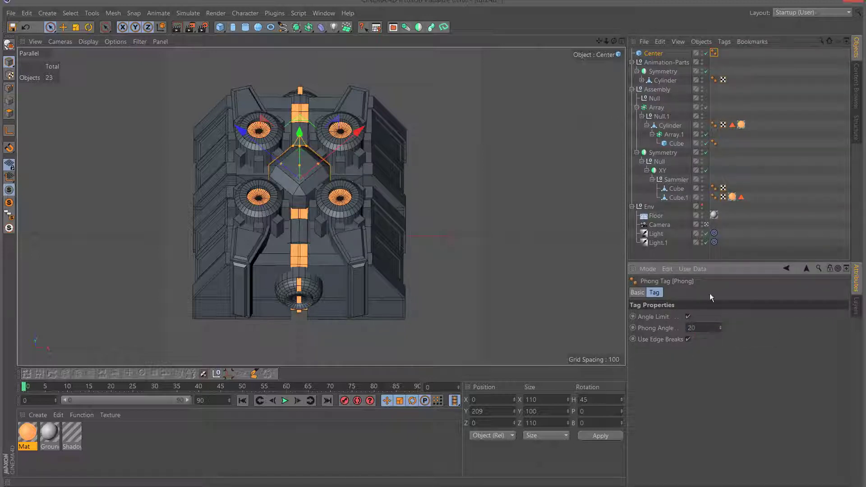
# Change the Center cube's size to X 130 and Z 150
pyautogui.click(680, 53)
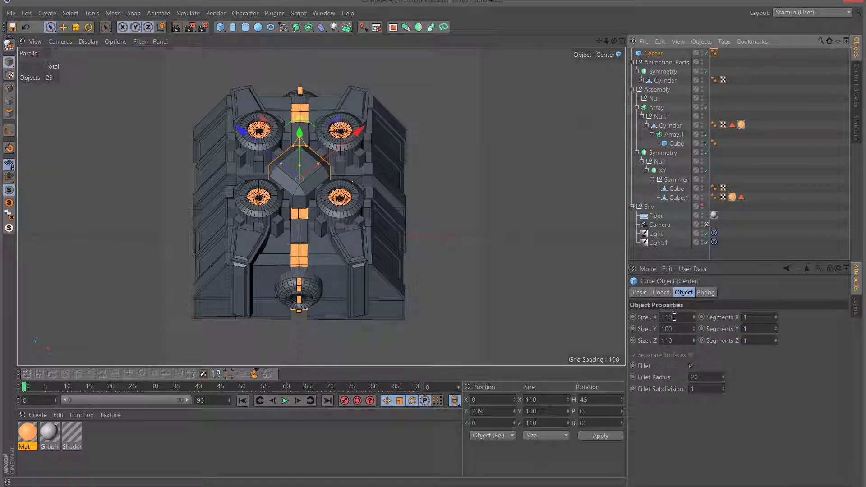
pyautogui.doubleClick(674, 317)
pyautogui.write('130')
pyautogui.press('Return')
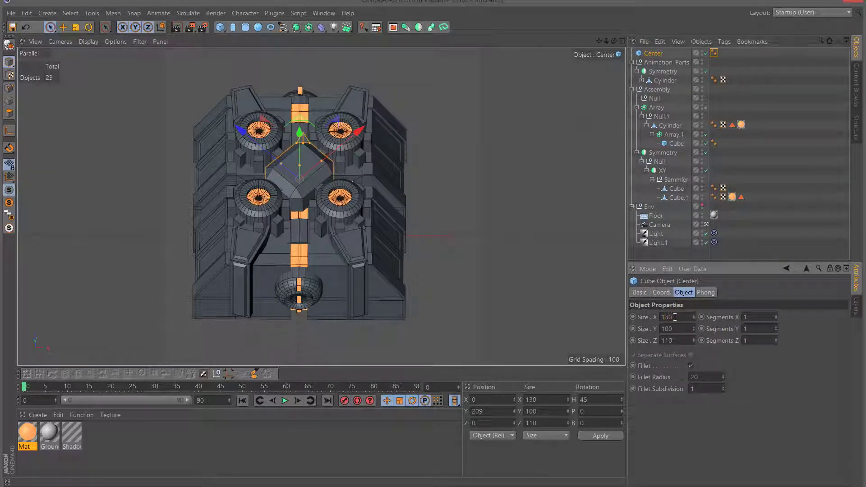
pyautogui.write('1')
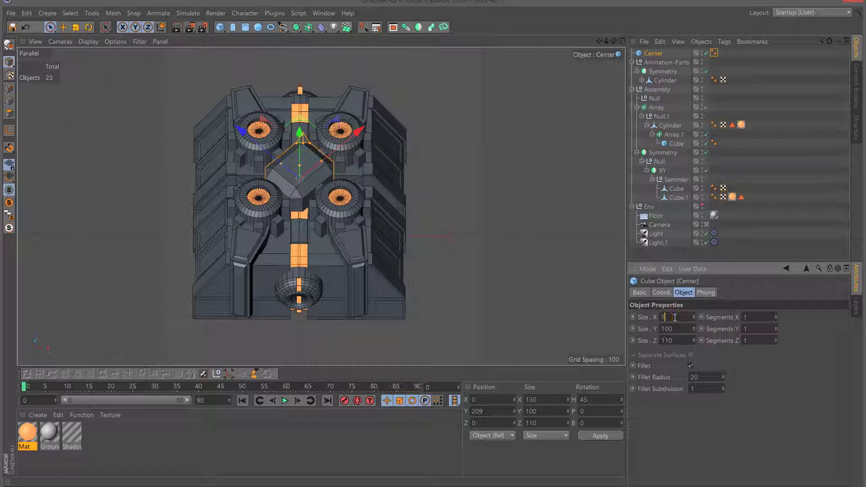
pyautogui.doubleClick(679, 342)
pyautogui.write('150')
pyautogui.press('Return')
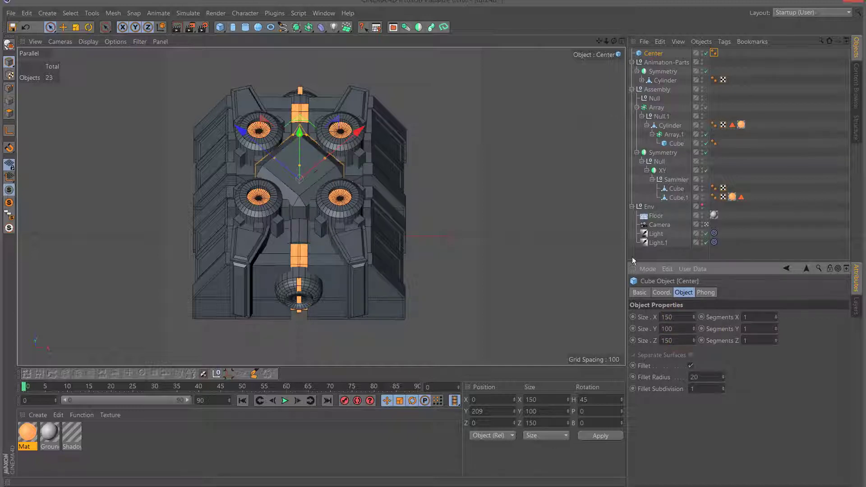
# Lower the Center cube to Y 189 in the front view and drag its fillet slightly larger
pyautogui.press('F2')
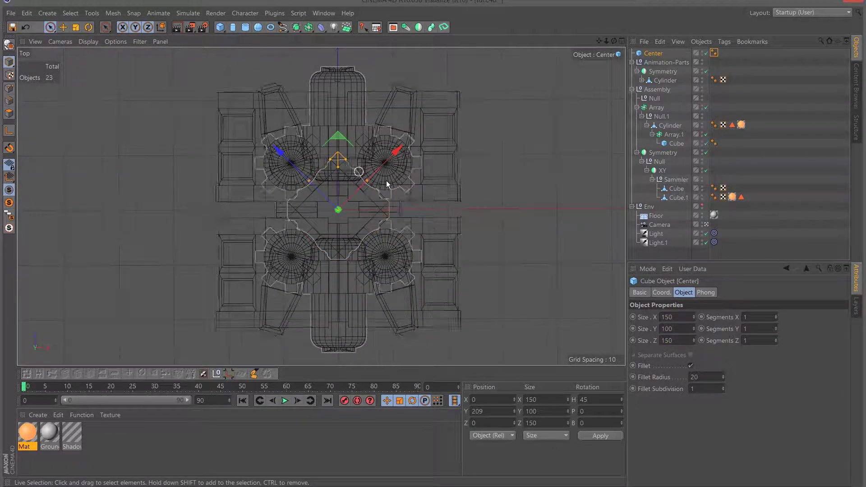
pyautogui.press('F4')
pyautogui.moveTo(283, 194); pyautogui.dragTo(281, 207)
pyautogui.press('F1')
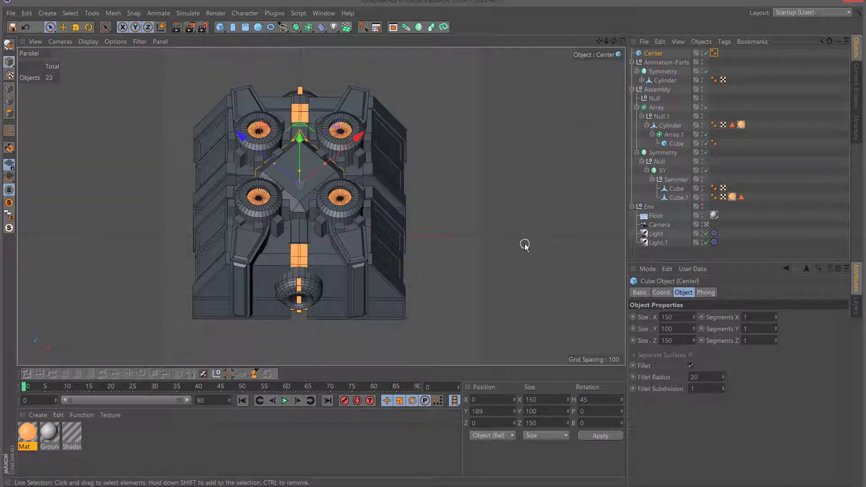
pyautogui.moveTo(304, 143); pyautogui.dragTo(326, 166)
# Undo the fillet radius change and inspect a test render in the Picture Viewer
pyautogui.click(25, 27)
pyautogui.click(191, 28)
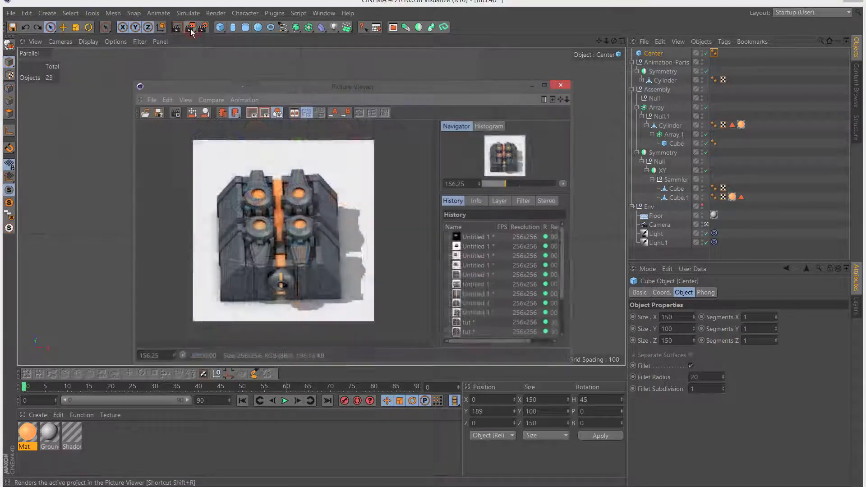
pyautogui.scroll(6, 343, 172)
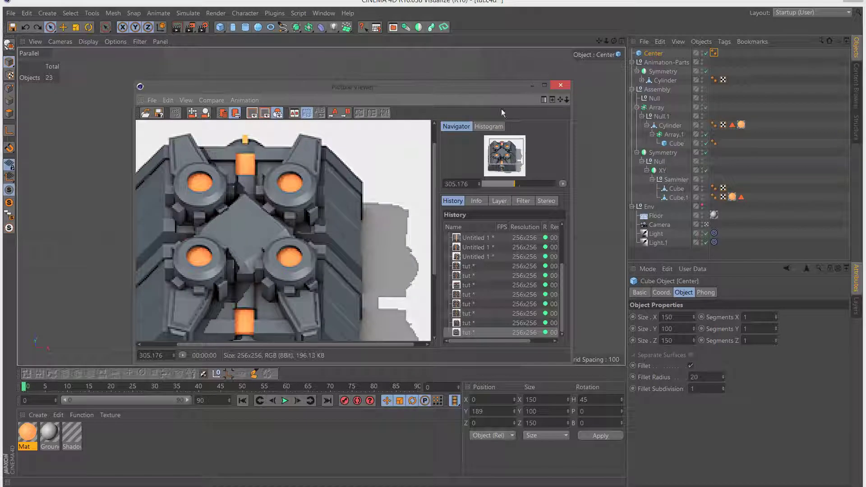
pyautogui.click(561, 86)
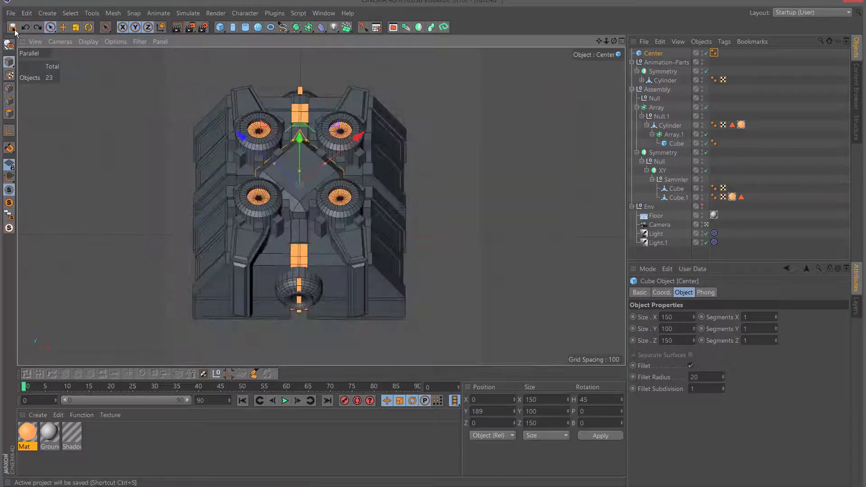
# Add a Tube with inner radius 40, outer radius 50 and height 20
pyautogui.click(246, 27)
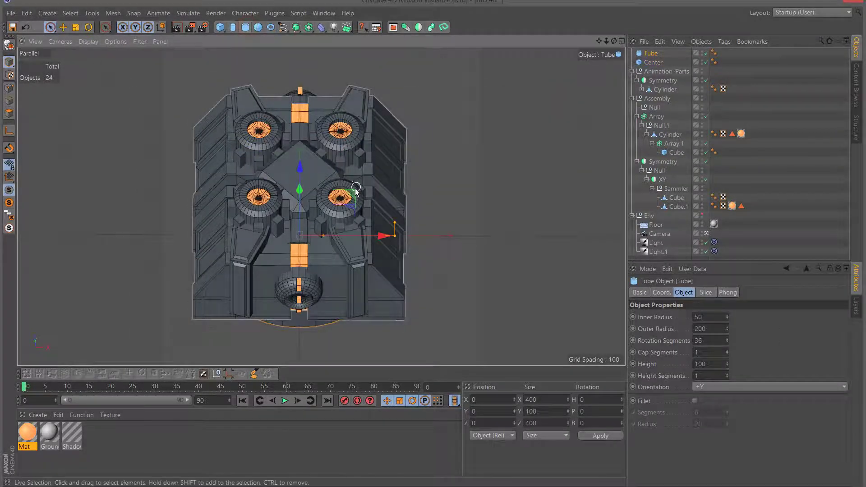
pyautogui.press('F2')
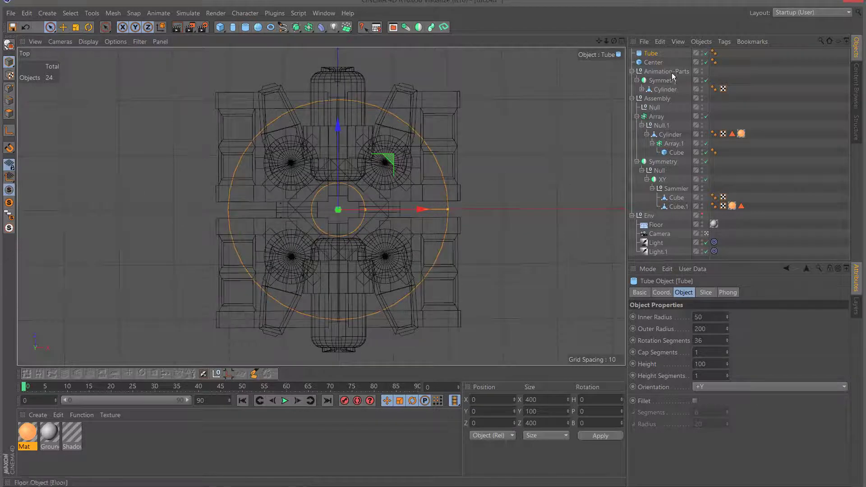
pyautogui.click(714, 318)
pyautogui.write('40')
pyautogui.press('Tab')
pyautogui.write('50')
pyautogui.doubleClick(710, 365)
pyautogui.write('20')
pyautogui.press('Return')
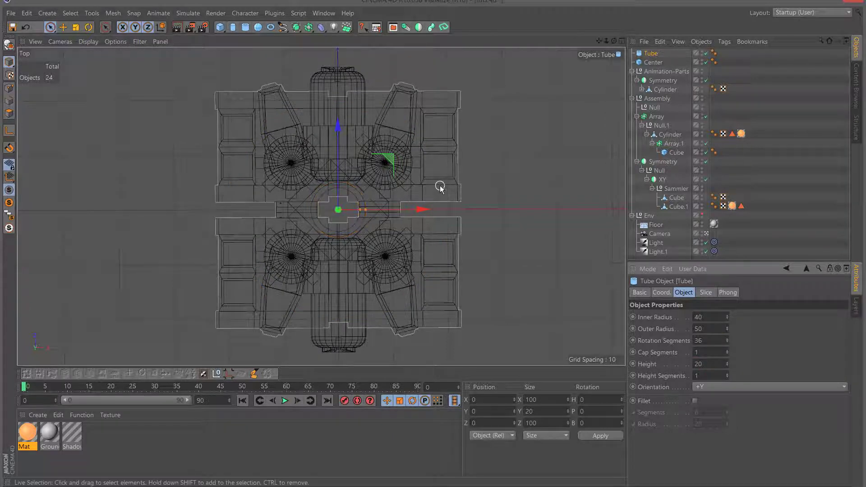
pyautogui.press('F3')
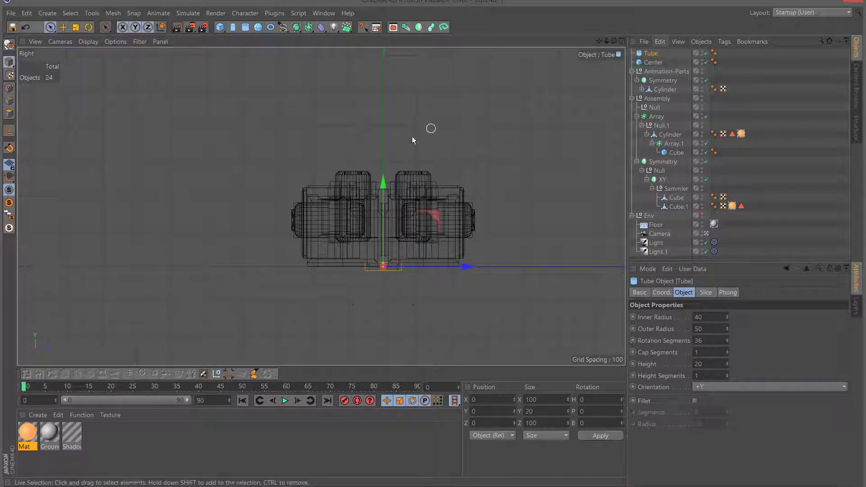
# Raise the tube to Y 244 above the Center cube, checking in the right view
pyautogui.moveTo(383, 182); pyautogui.dragTo(384, 96)
pyautogui.scroll(5, 383, 96)
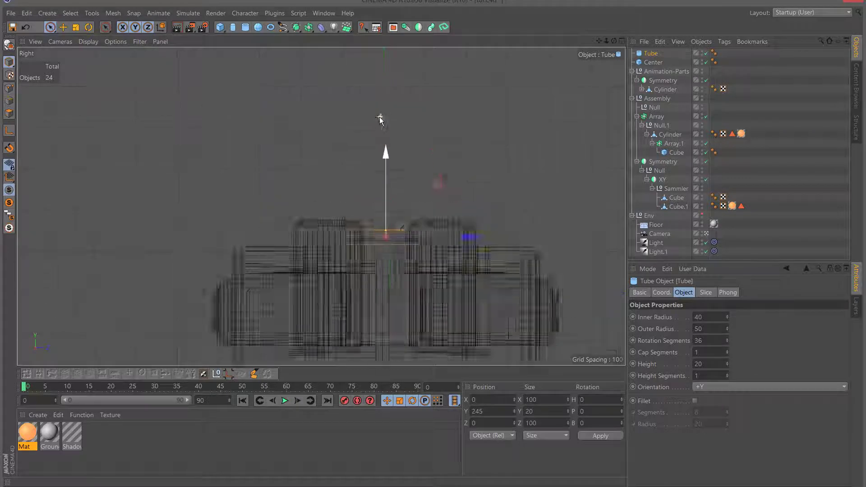
pyautogui.moveTo(392, 220)
pyautogui.mouseDown()
pyautogui.moveTo(392, 210)
pyautogui.moveTo(392, 220)
pyautogui.mouseUp()
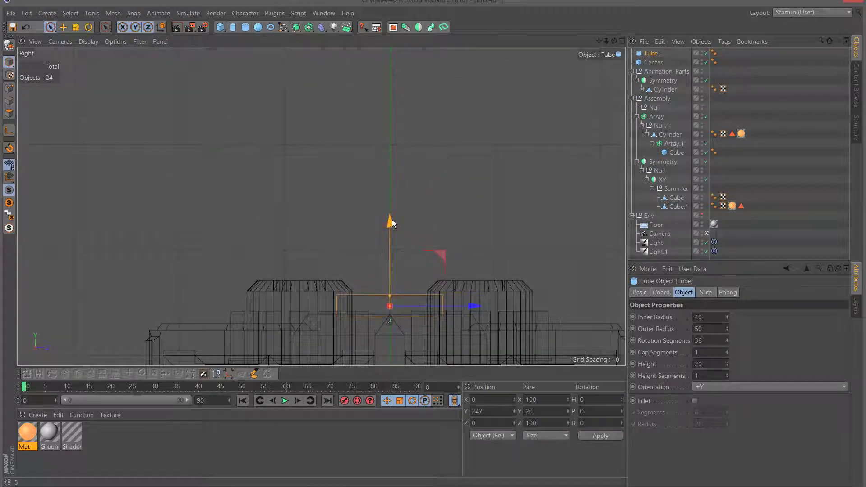
pyautogui.press('F1')
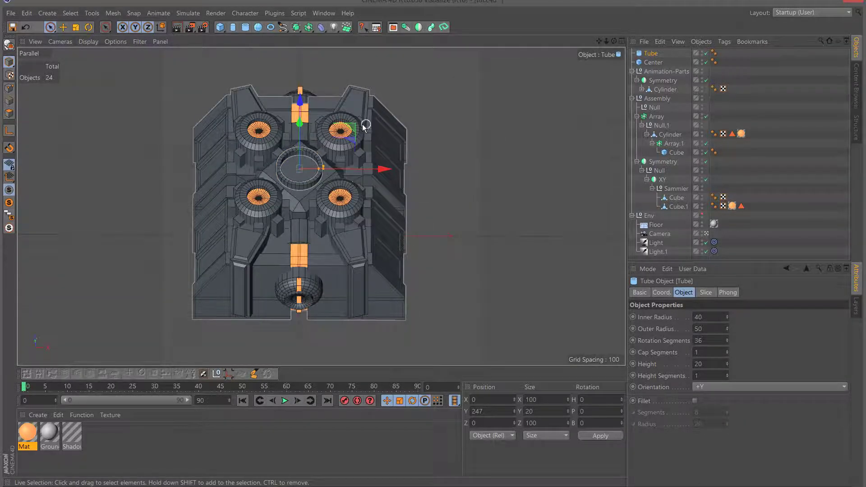
pyautogui.press('F2')
pyautogui.press('F3')
pyautogui.scroll(2, 364, 333)
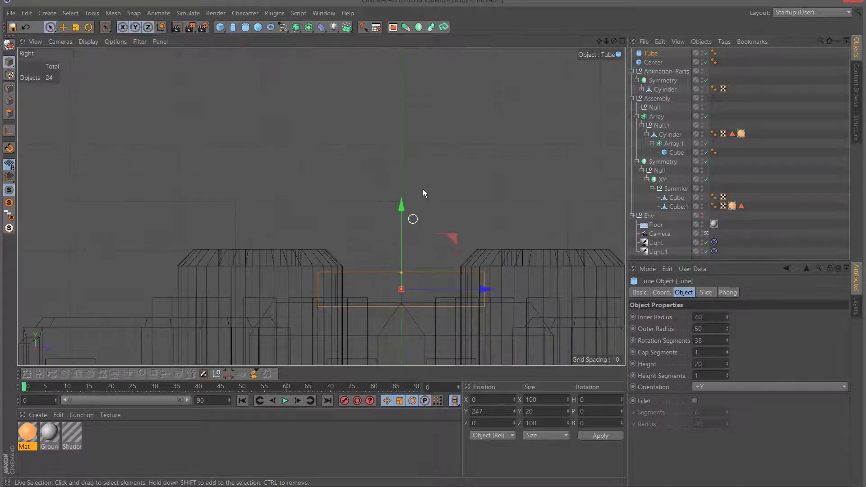
pyautogui.moveTo(405, 208); pyautogui.dragTo(403, 211)
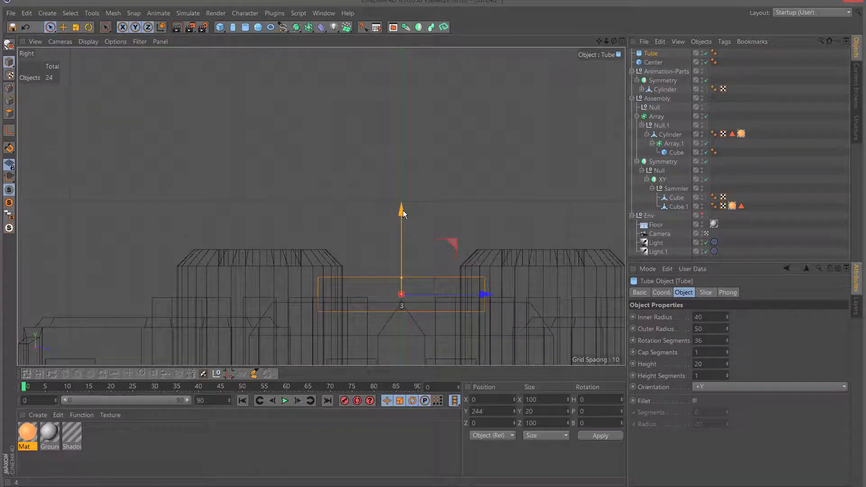
# Set the tube's inner radius to 35 and enable a one-segment fillet with radius 2
pyautogui.doubleClick(707, 317)
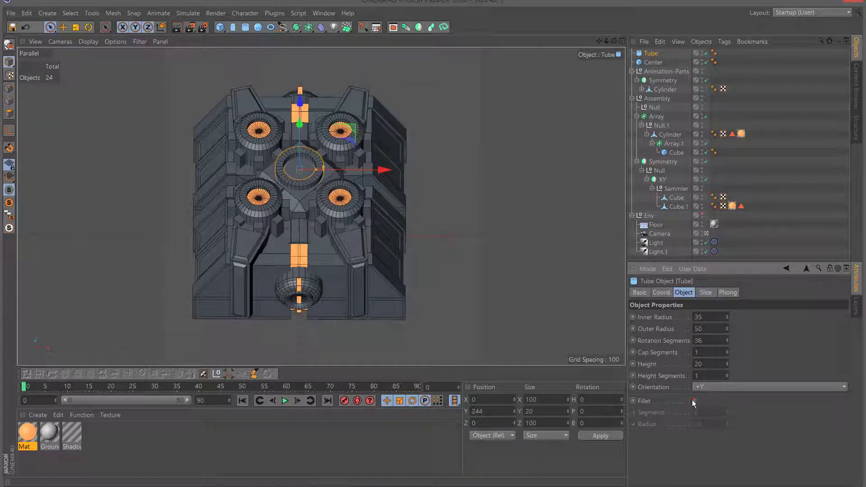
pyautogui.click(694, 401)
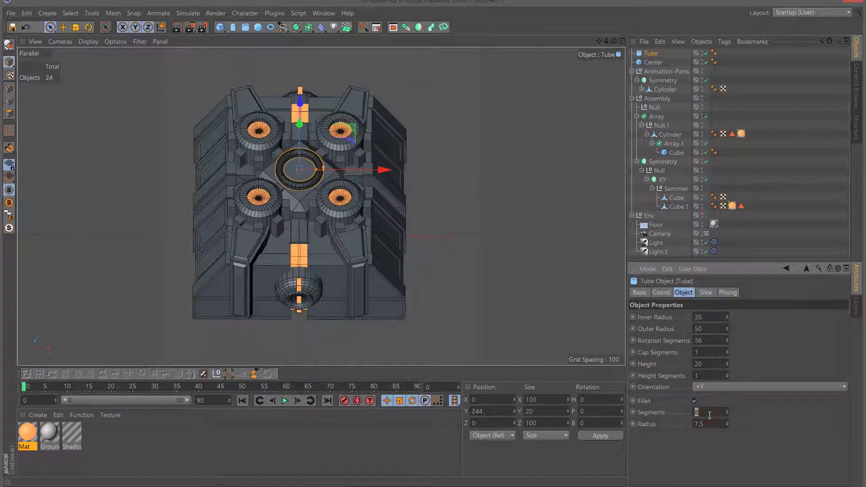
pyautogui.click(710, 415)
pyautogui.write('1')
pyautogui.press('Return')
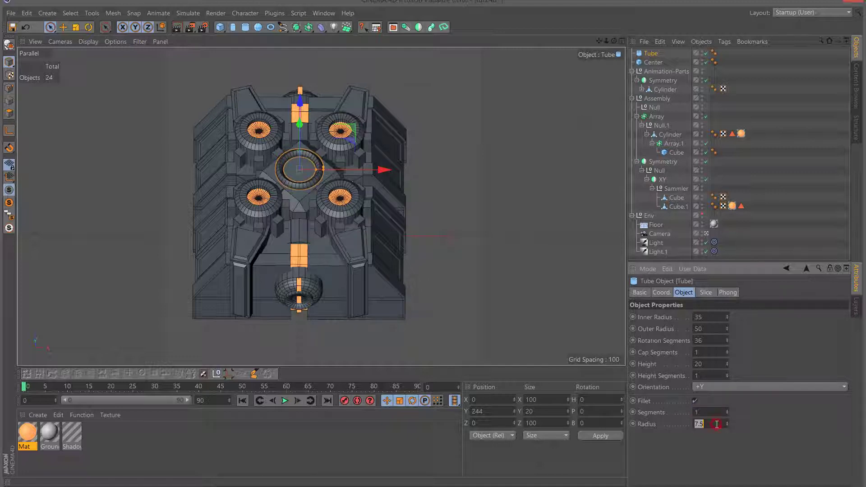
pyautogui.press('Return')
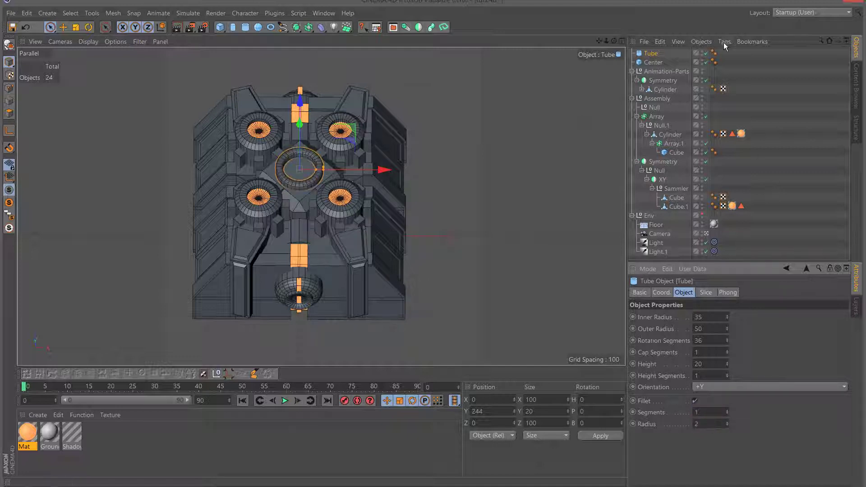
# Set the tube's Phong smoothing angle to 20
pyautogui.click(714, 53)
pyautogui.click(704, 330)
pyautogui.write('20')
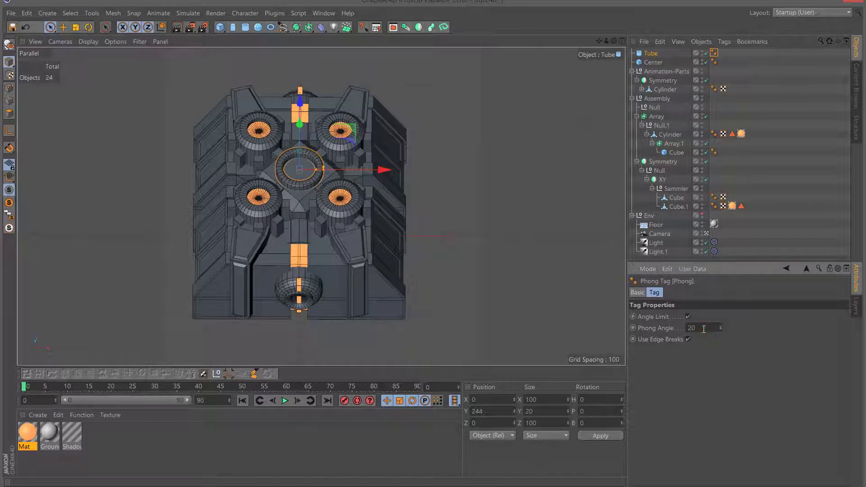
pyautogui.press('Return')
pyautogui.click(655, 54)
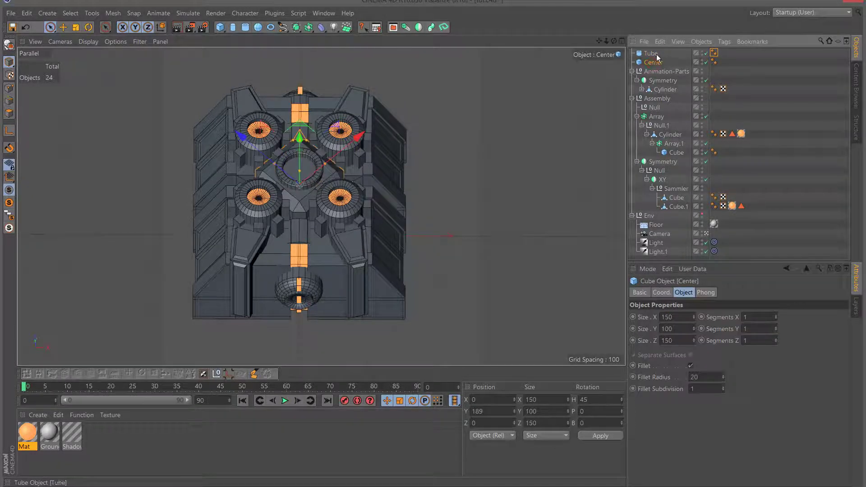
# Parent the Tube under Center, check it in a test render, and save the project
pyautogui.click(654, 55)
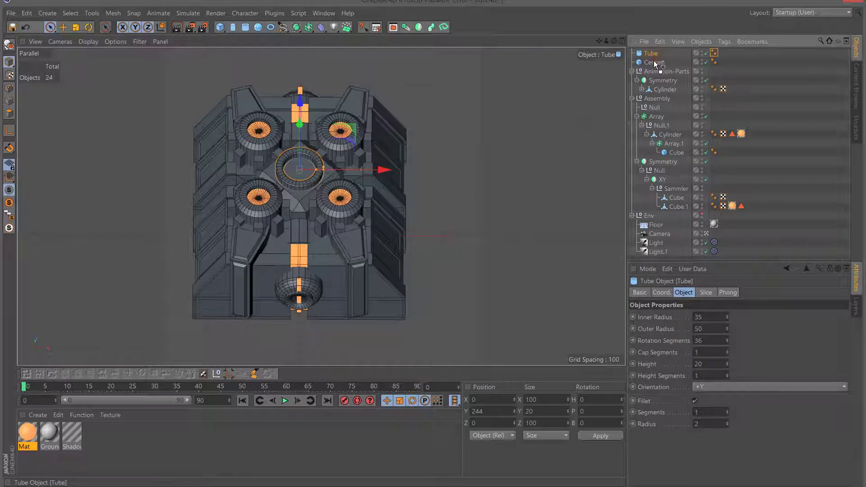
pyautogui.moveTo(654, 54); pyautogui.dragTo(655, 63)
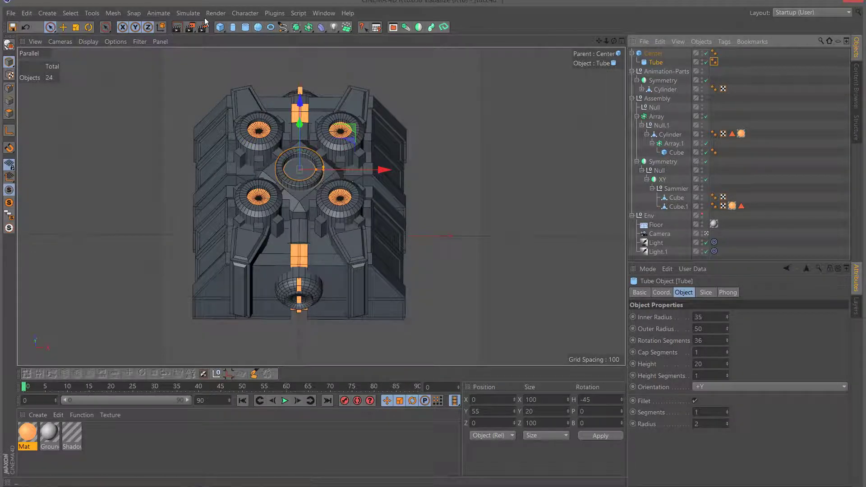
pyautogui.click(190, 28)
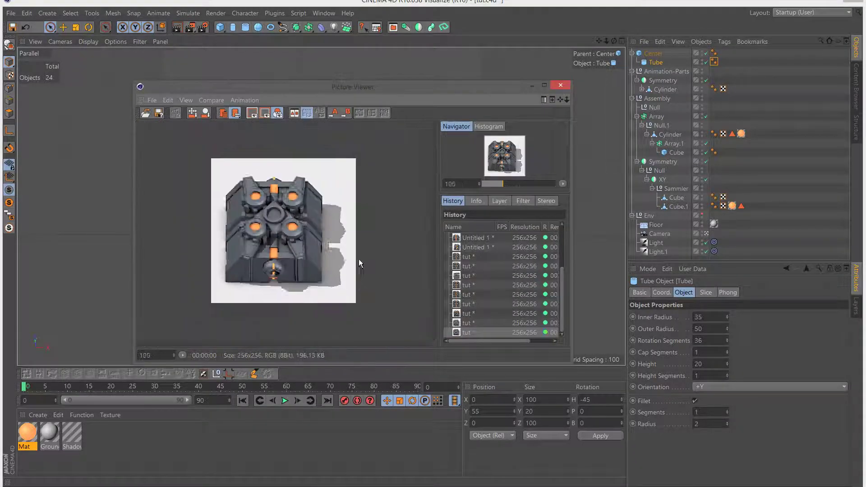
pyautogui.scroll(2, 357, 255)
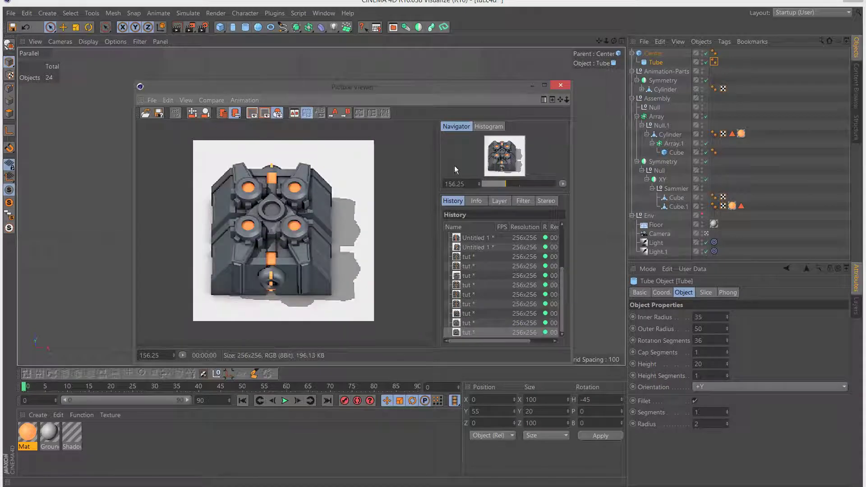
pyautogui.click(568, 85)
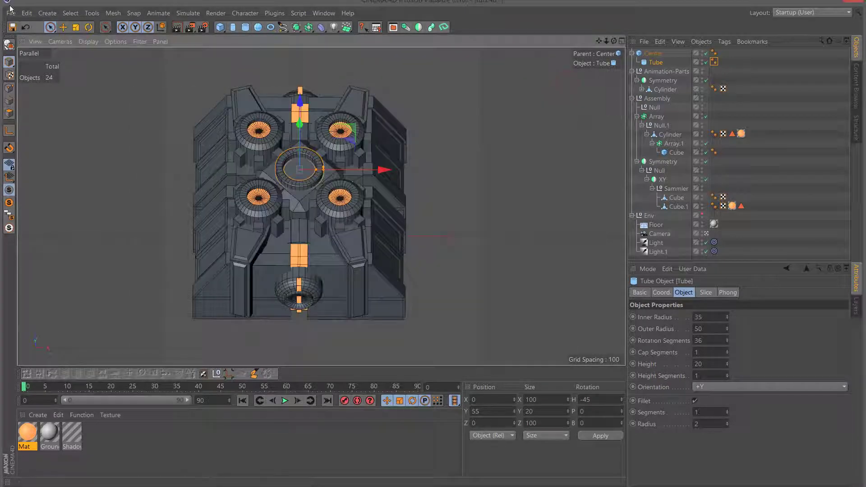
pyautogui.click(12, 28)
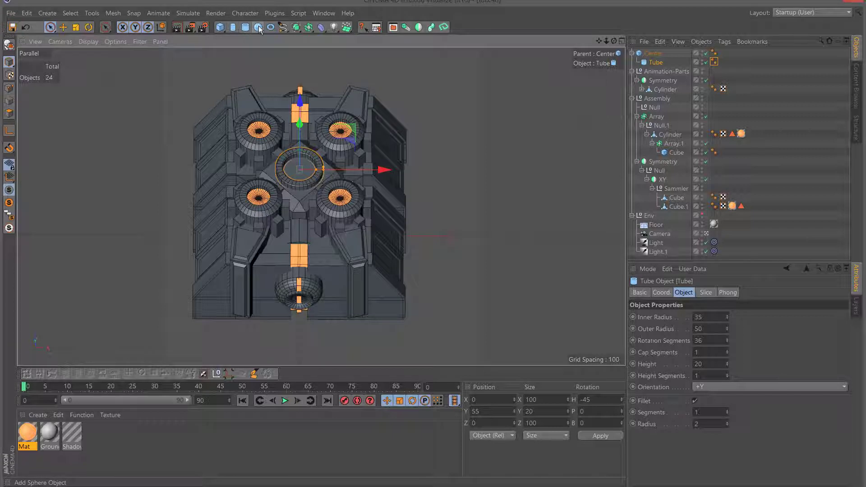
# Add a Cylinder inside a new Array with radius 10 and 3 copies
pyautogui.click(233, 27)
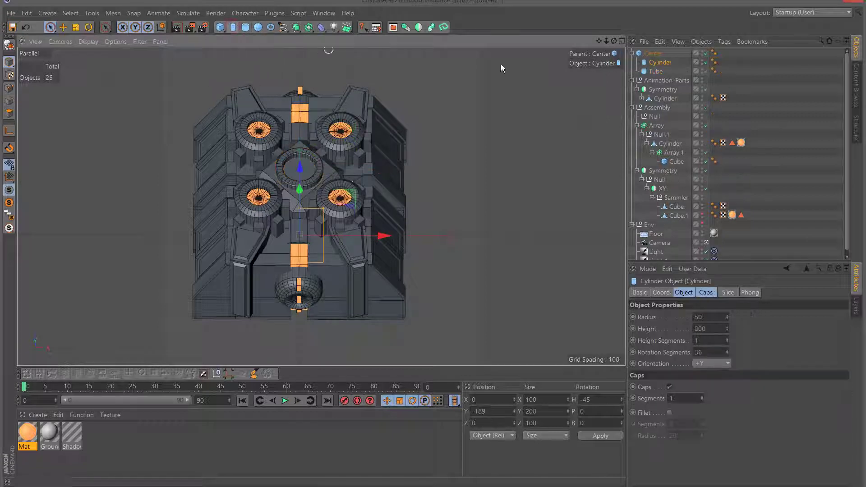
pyautogui.click(306, 28)
pyautogui.moveTo(662, 71); pyautogui.dragTo(660, 66)
pyautogui.click(658, 63)
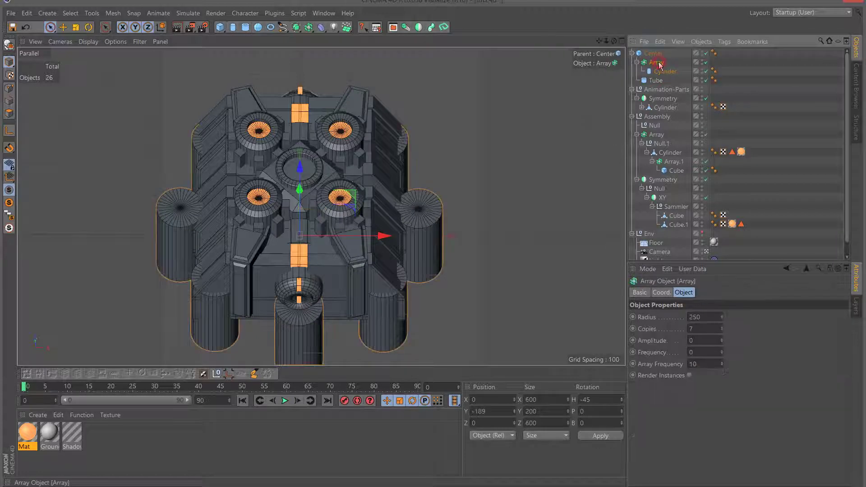
pyautogui.click(708, 317)
pyautogui.write('10')
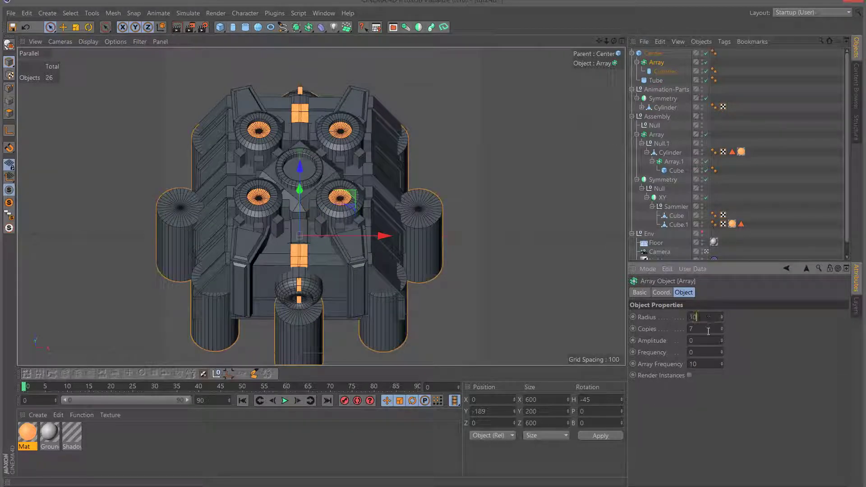
pyautogui.press('Tab')
pyautogui.write('3')
pyautogui.press('Return')
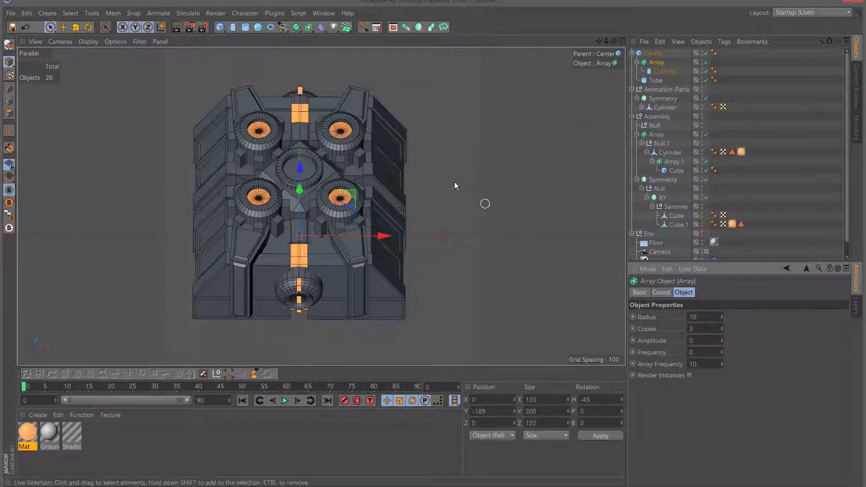
# Give the arrayed cylinder radius 5 and height 20
pyautogui.click(666, 71)
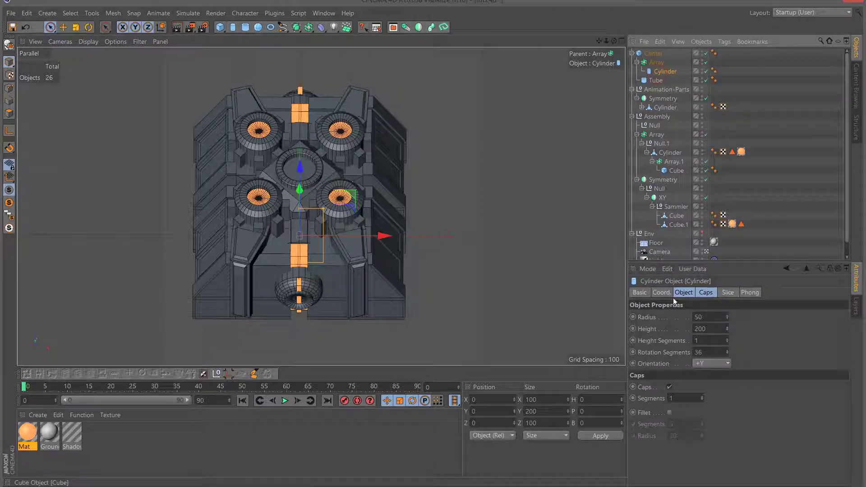
pyautogui.click(708, 317)
pyautogui.press('BackSpace')
pyautogui.click(713, 331)
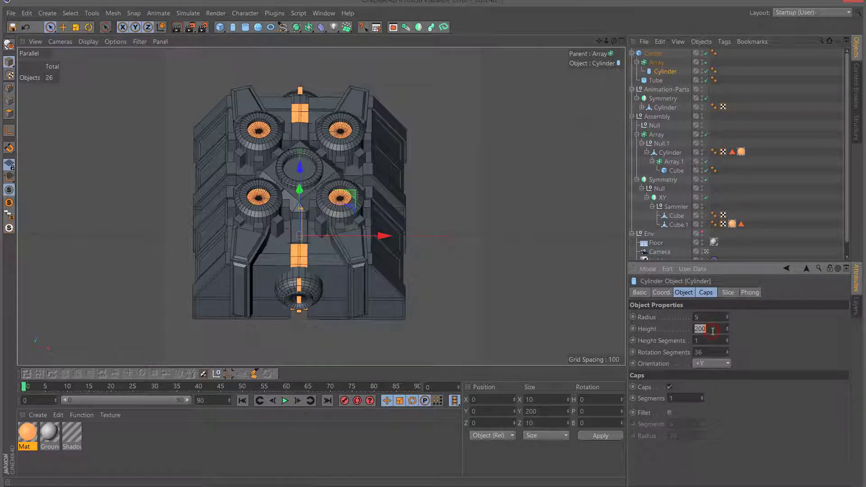
pyautogui.write('20')
pyautogui.click(712, 352)
# In the Right view, select the Array of small cylinders and lift it upward
pyautogui.press('F4')
pyautogui.press('F2')
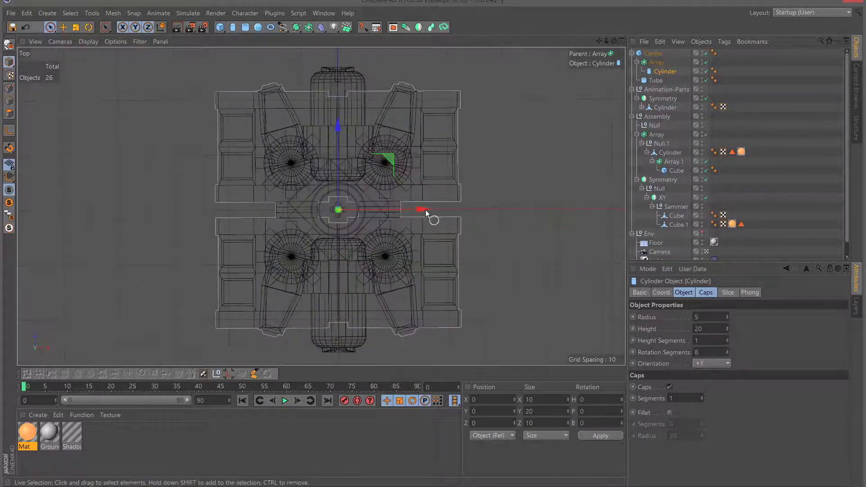
pyautogui.press('F3')
pyautogui.scroll(-2, 475, 186)
pyautogui.click(406, 283)
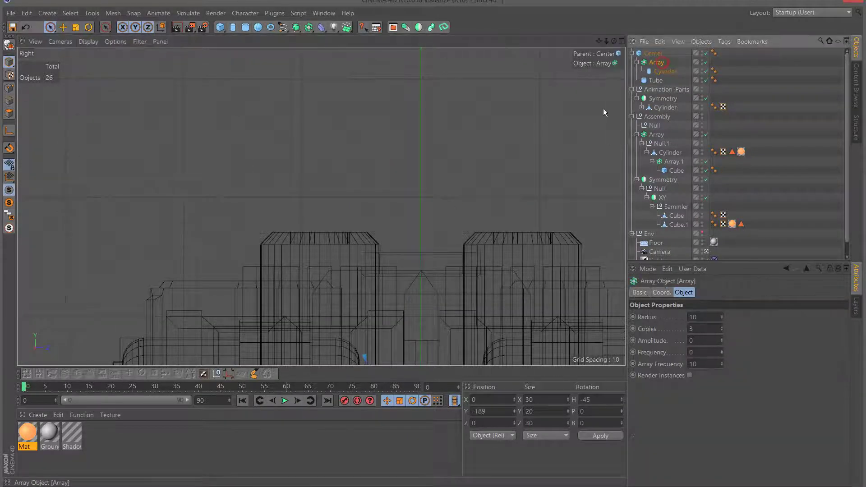
pyautogui.scroll(-3, 394, 292)
pyautogui.moveTo(414, 256); pyautogui.dragTo(413, 163)
# Set the Array height to Y 50 and widen its radius to 27
pyautogui.press('F1')
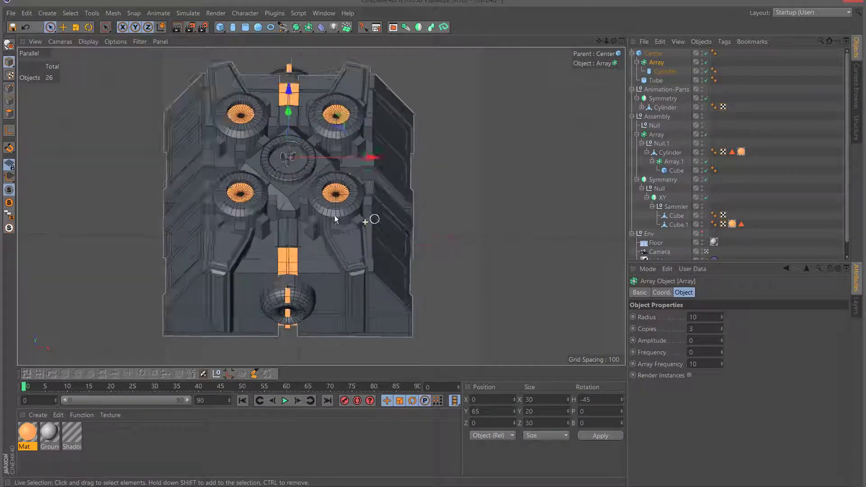
pyautogui.press('F2')
pyautogui.press('F3')
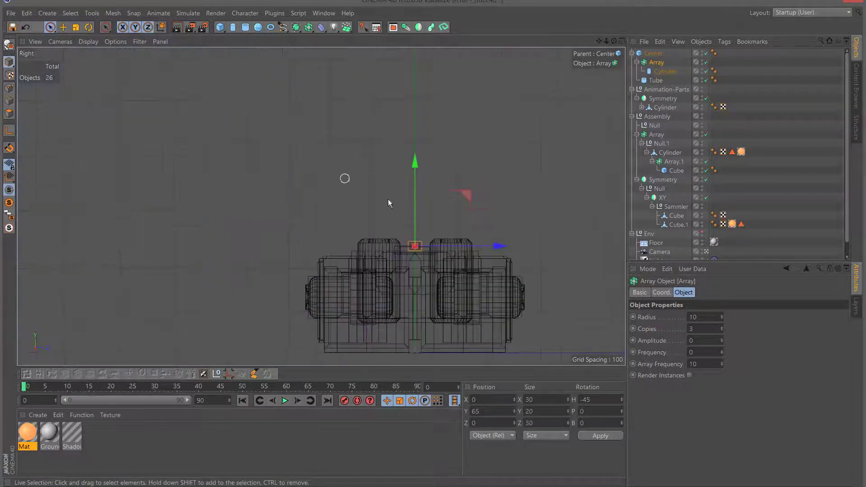
pyautogui.scroll(2, 413, 244)
pyautogui.moveTo(396, 226); pyautogui.dragTo(396, 244)
pyautogui.press('F1')
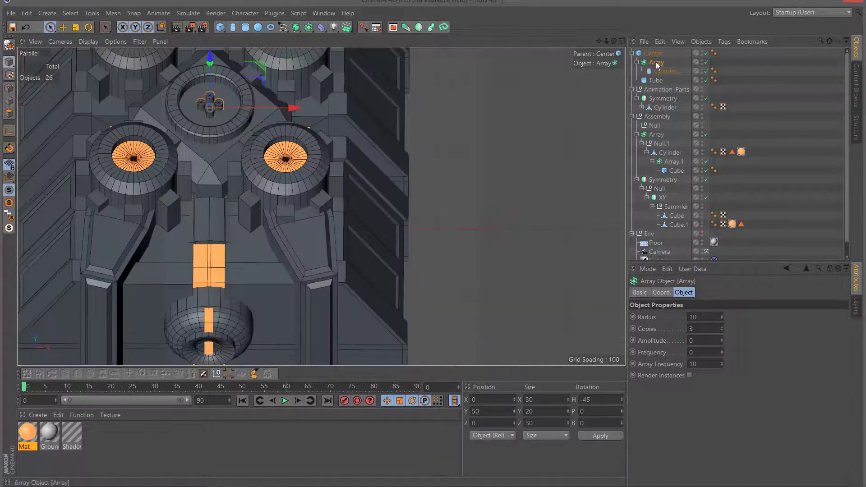
pyautogui.moveTo(722, 317); pyautogui.dragTo(714, 320)
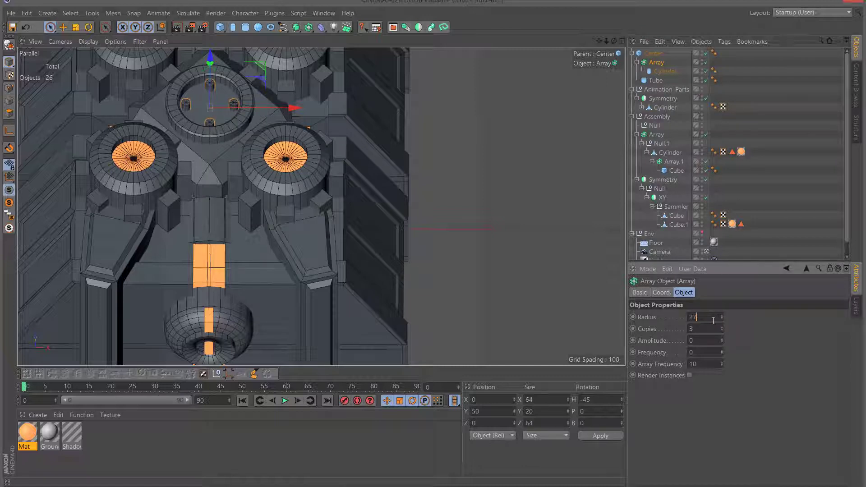
pyautogui.click(30, 435)
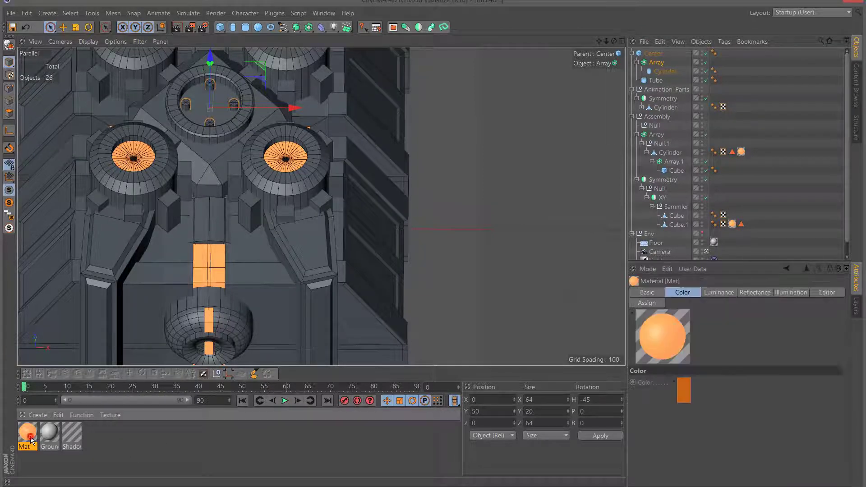
# Apply the orange Mat material to the arrayed cylinder and check a test render
pyautogui.moveTo(28, 435); pyautogui.dragTo(666, 72)
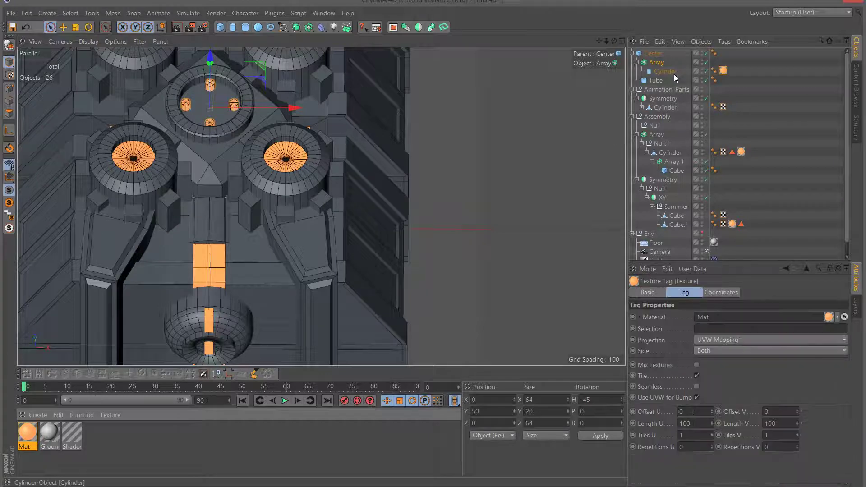
pyautogui.scroll(-3, 313, 110)
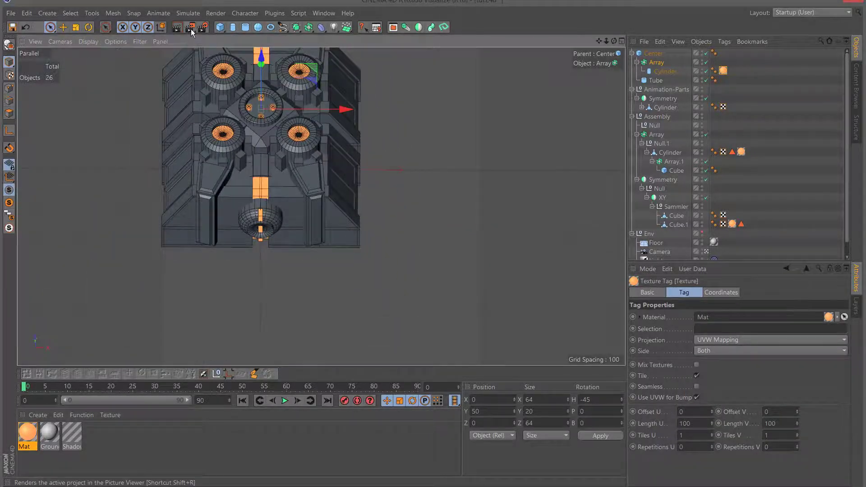
pyautogui.click(191, 28)
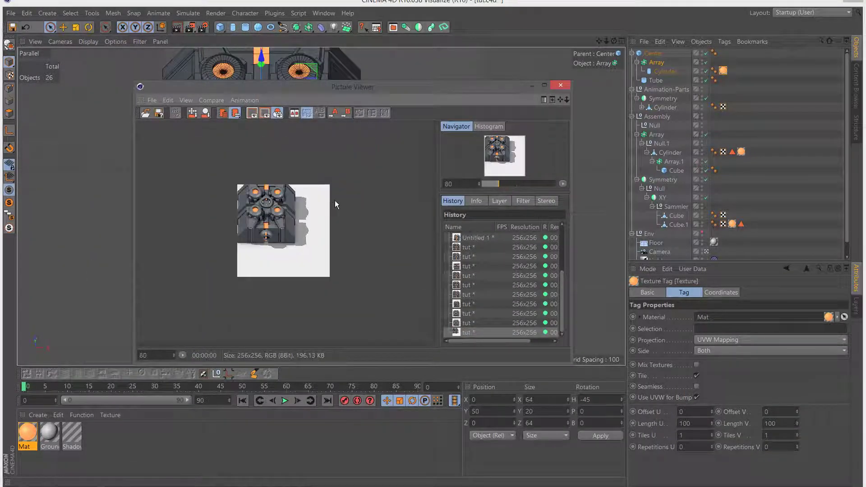
pyautogui.click(561, 85)
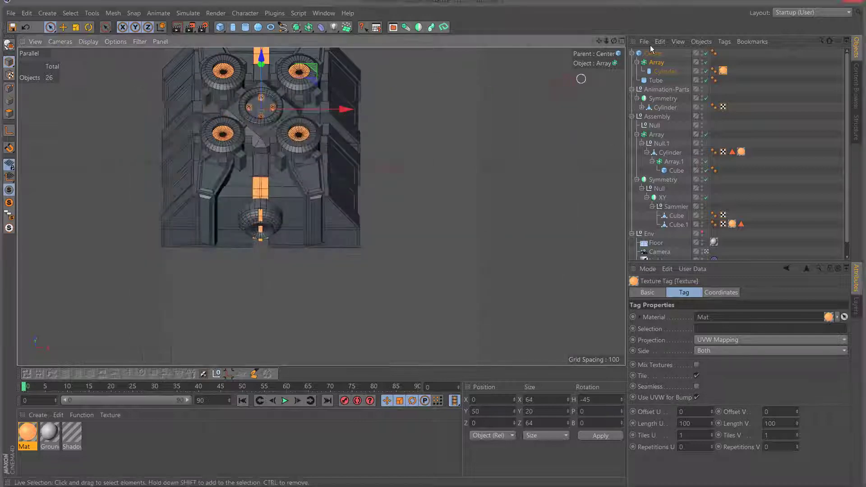
# Recentre the view and render again to review the orange cylinders
pyautogui.moveTo(600, 39); pyautogui.dragTo(625, 62)
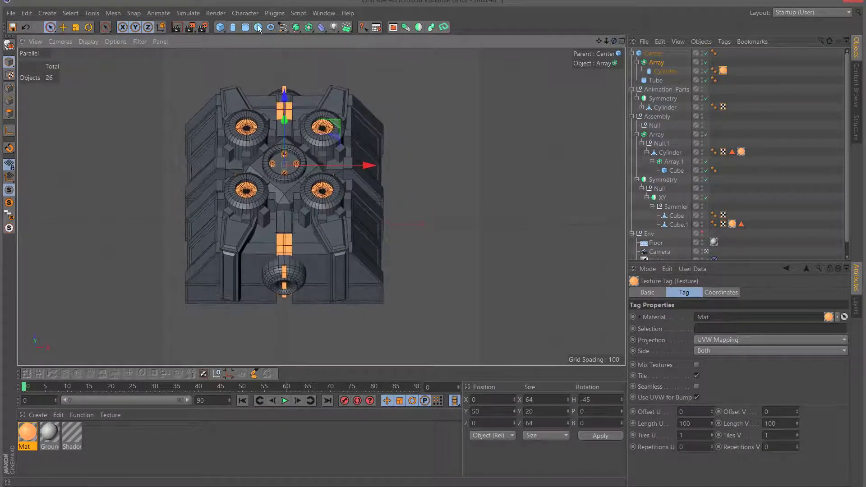
pyautogui.click(193, 26)
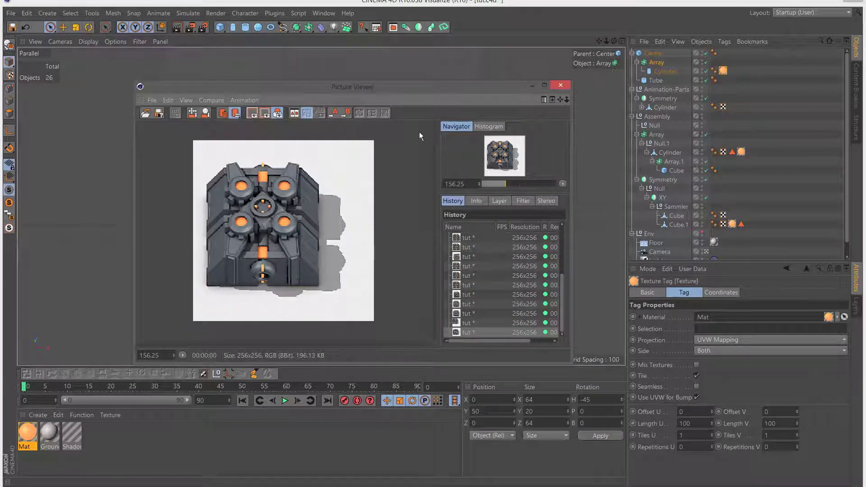
pyautogui.scroll(1, 323, 169)
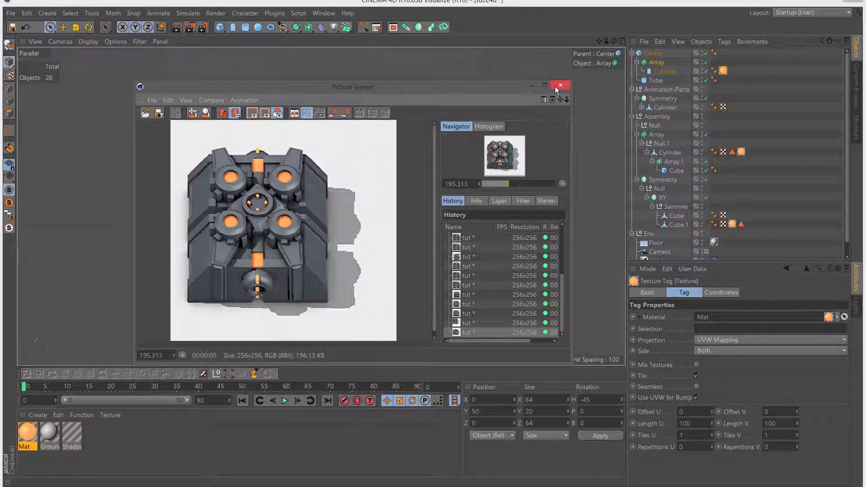
pyautogui.click(555, 86)
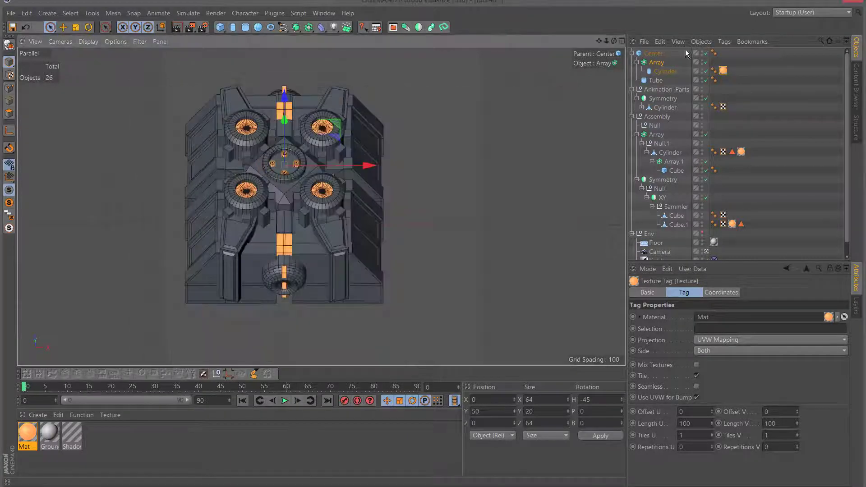
# Move Center into Animation-Parts and nest Animation-Parts under Assembly
pyautogui.click(656, 53)
pyautogui.moveTo(660, 53); pyautogui.dragTo(665, 93)
pyautogui.click(637, 99)
pyautogui.click(636, 63)
pyautogui.click(633, 54)
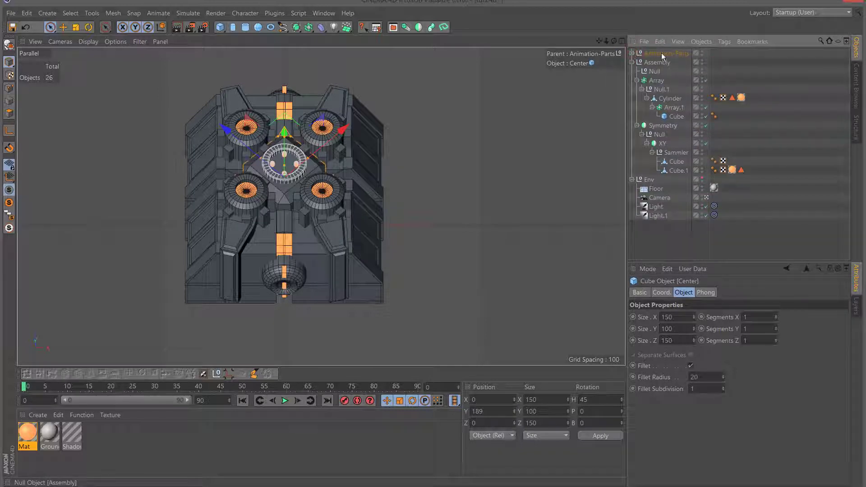
pyautogui.moveTo(661, 54); pyautogui.dragTo(659, 69)
# Collapse the Array and Symmetry branches in the Object Manager
pyautogui.click(636, 71)
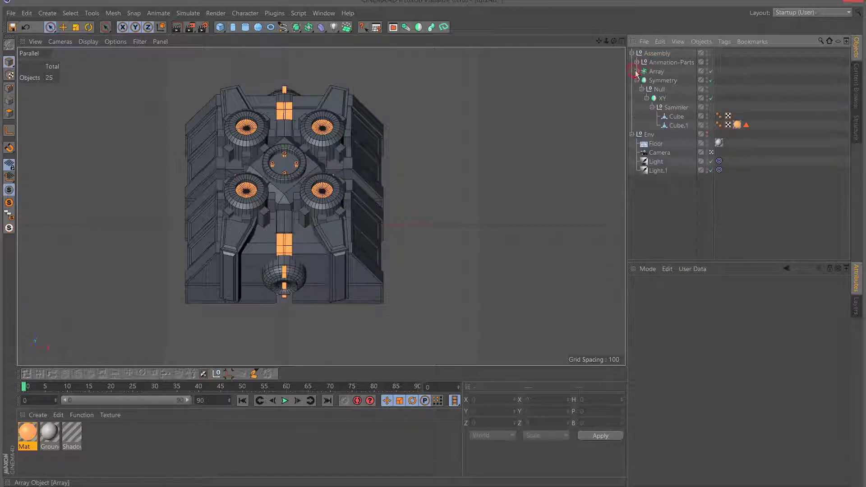
pyautogui.click(643, 82)
pyautogui.click(638, 80)
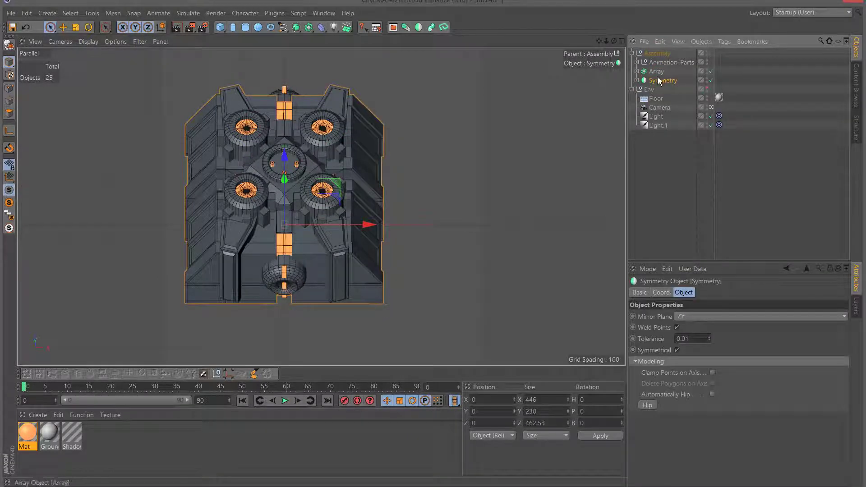
pyautogui.click(637, 72)
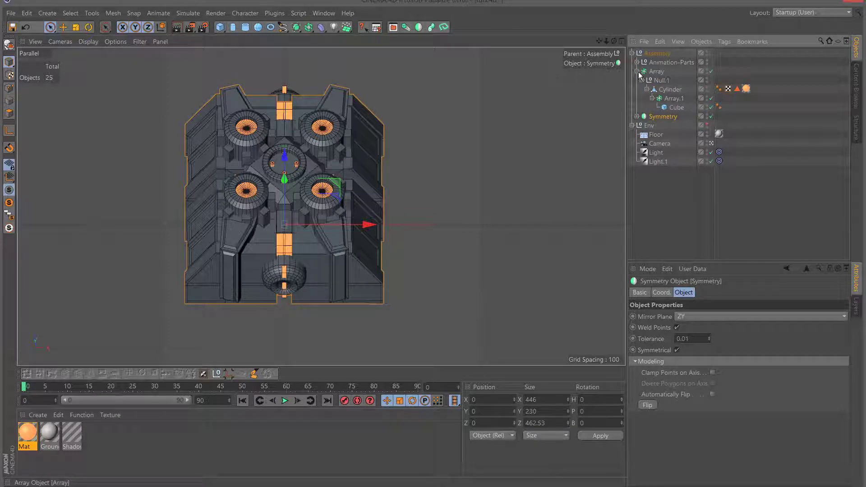
pyautogui.click(659, 72)
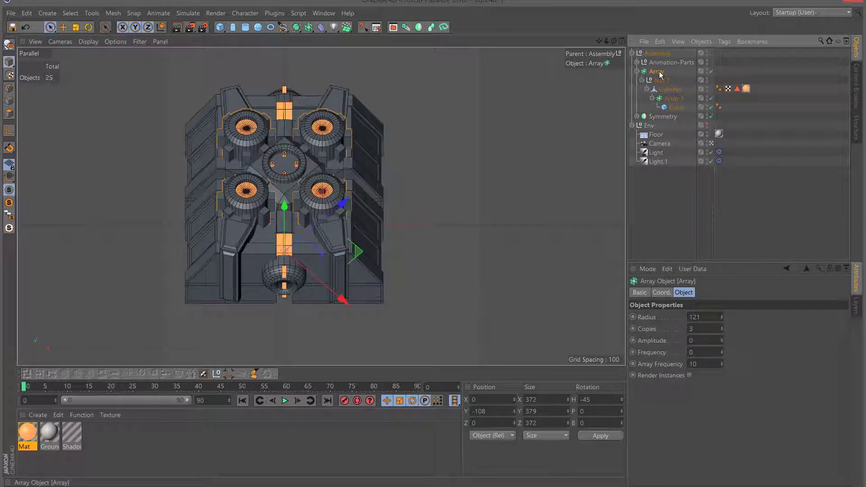
pyautogui.click(637, 71)
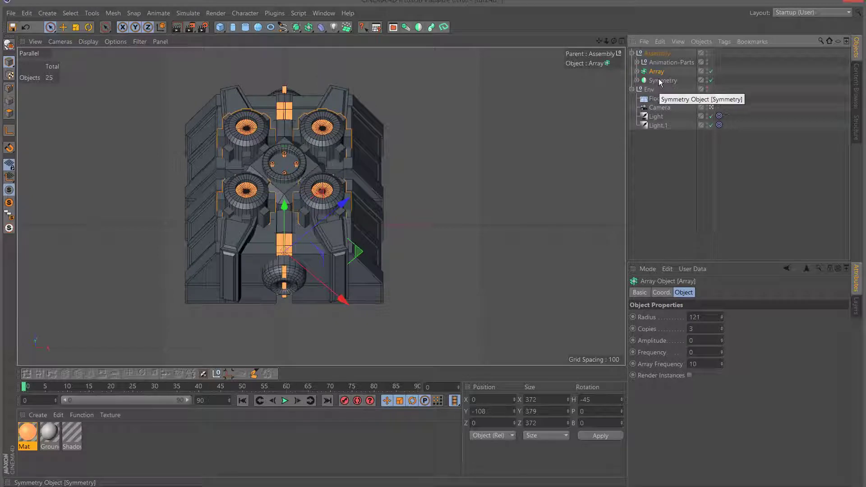
# Rename the Array object to 'Bumper'
pyautogui.doubleClick(672, 72)
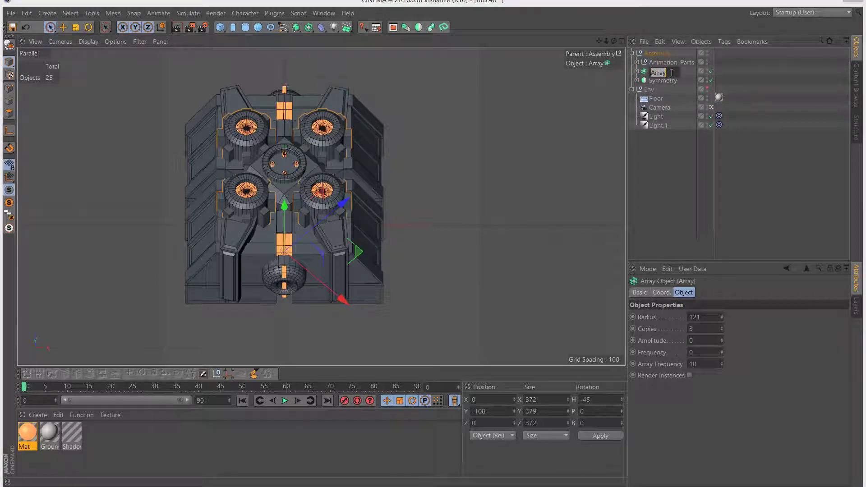
pyautogui.write('Bumper')
pyautogui.press('Return')
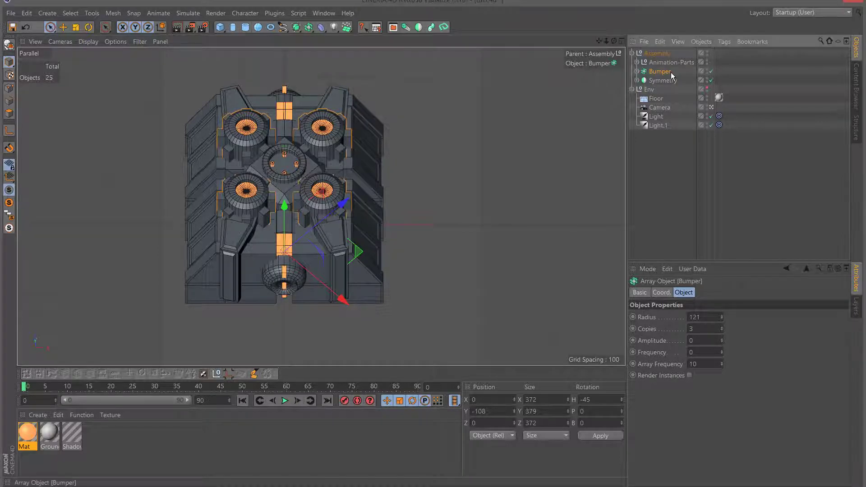
pyautogui.scroll(2, 281, 219)
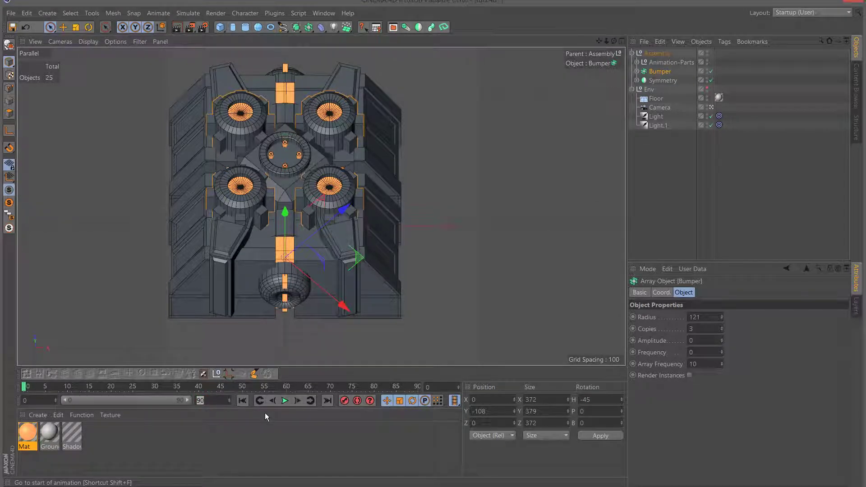
# Set the animation range to run from frame 1 to frame 16
pyautogui.write('16')
pyautogui.press('Return')
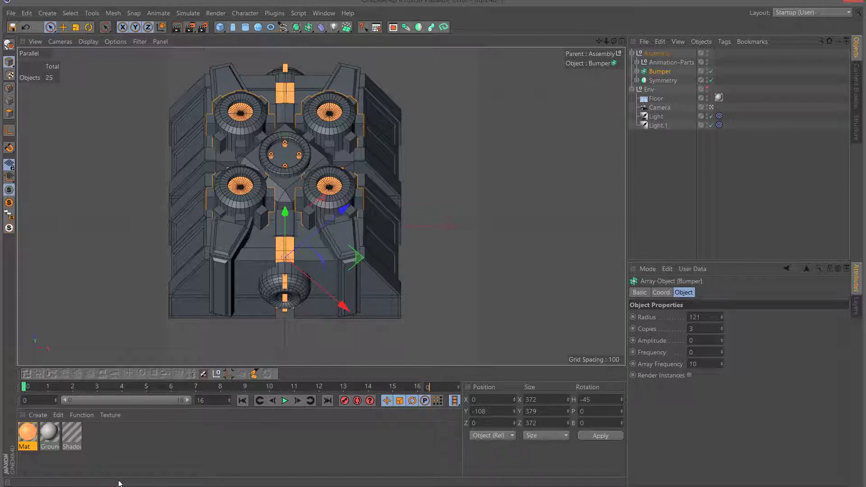
pyautogui.press('Return')
# Open the Mat material and switch off its Reflectance channel
pyautogui.doubleClick(28, 433)
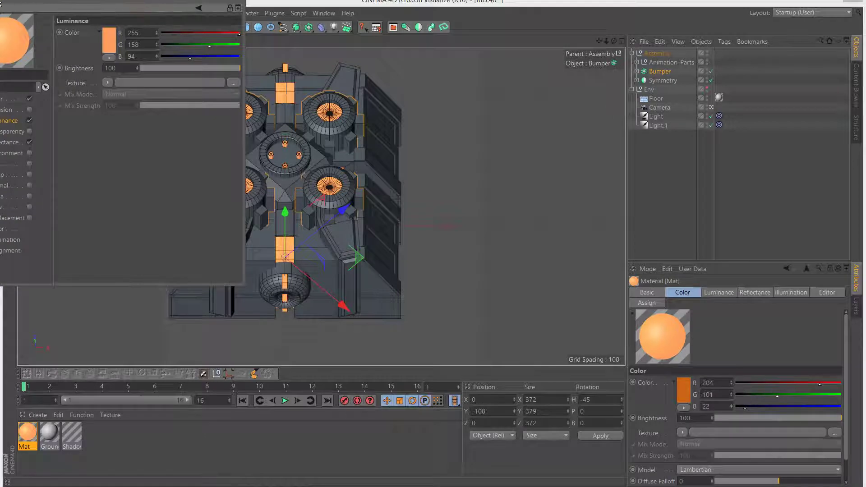
pyautogui.moveTo(1, 2); pyautogui.dragTo(112, 83)
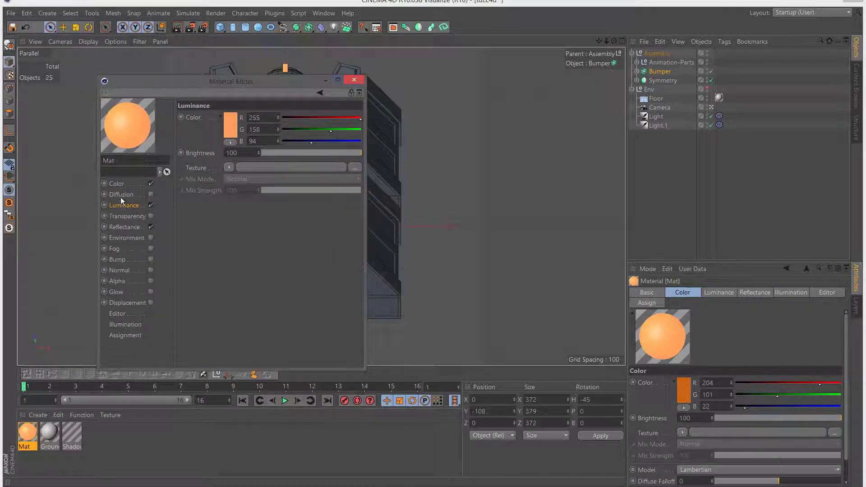
pyautogui.click(124, 227)
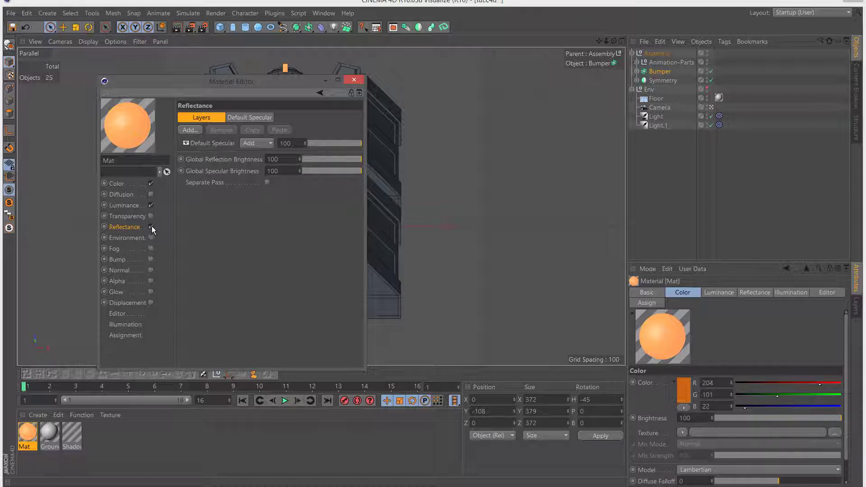
pyautogui.click(150, 226)
# Darken Mat's Luminance colour to red 204, set Color brightness to 100, and close the editor
pyautogui.click(140, 205)
pyautogui.moveTo(334, 129); pyautogui.dragTo(301, 141)
pyautogui.moveTo(353, 118); pyautogui.dragTo(343, 120)
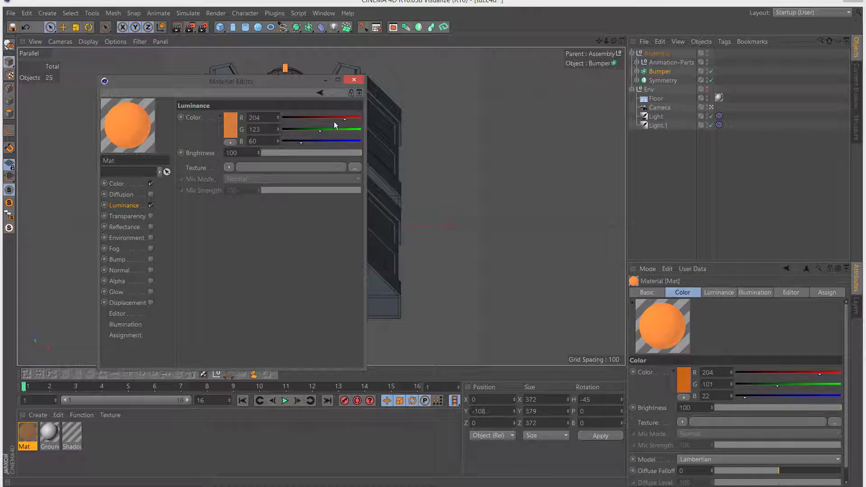
pyautogui.click(128, 185)
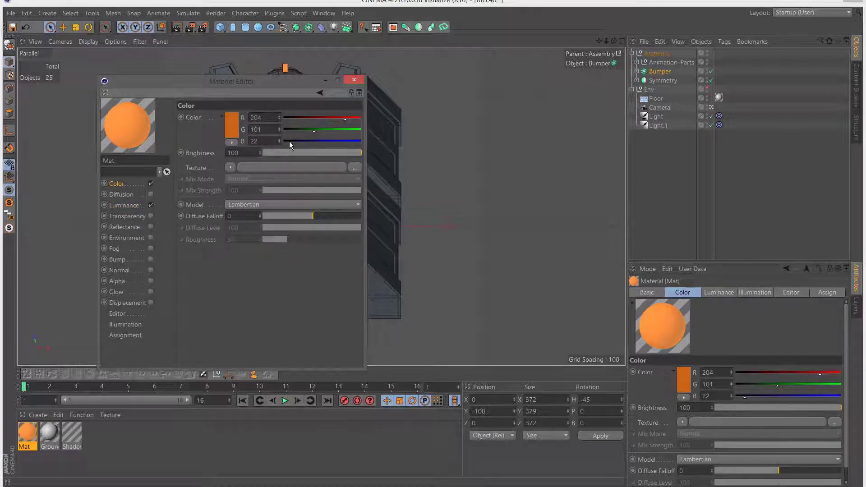
pyautogui.moveTo(344, 152); pyautogui.dragTo(351, 151)
pyautogui.click(354, 80)
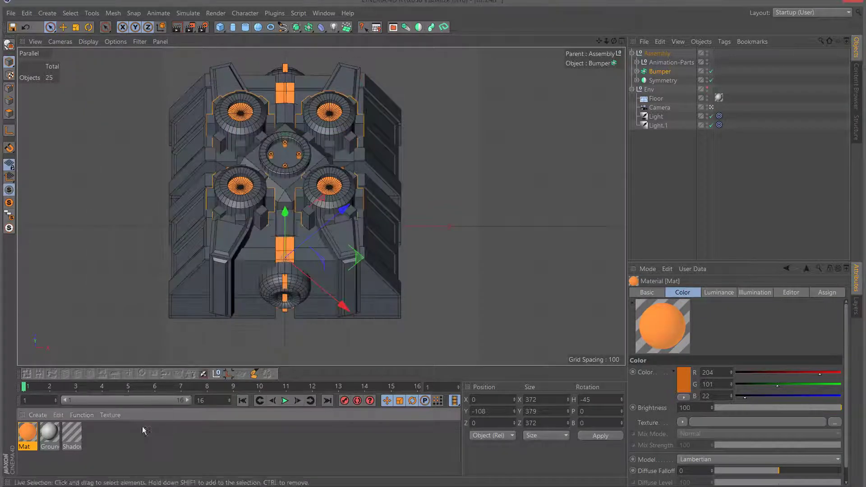
# Open the Content Browser
pyautogui.click(32, 417)
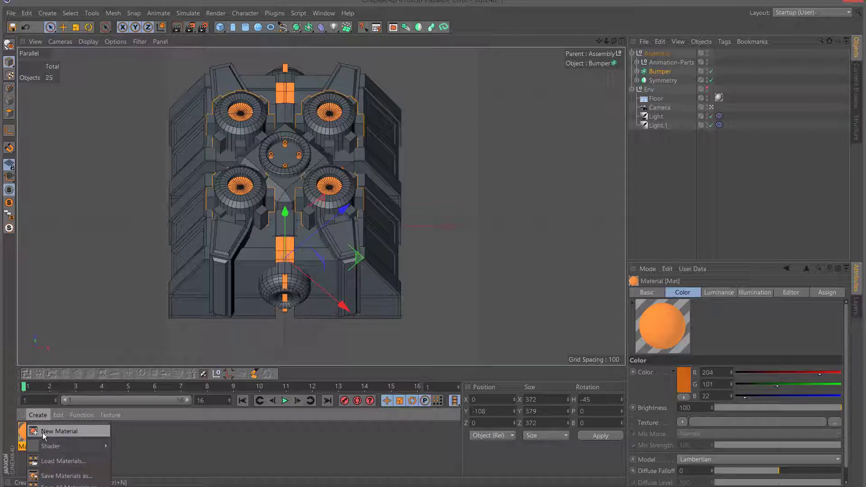
pyautogui.click(396, 29)
pyautogui.click(396, 30)
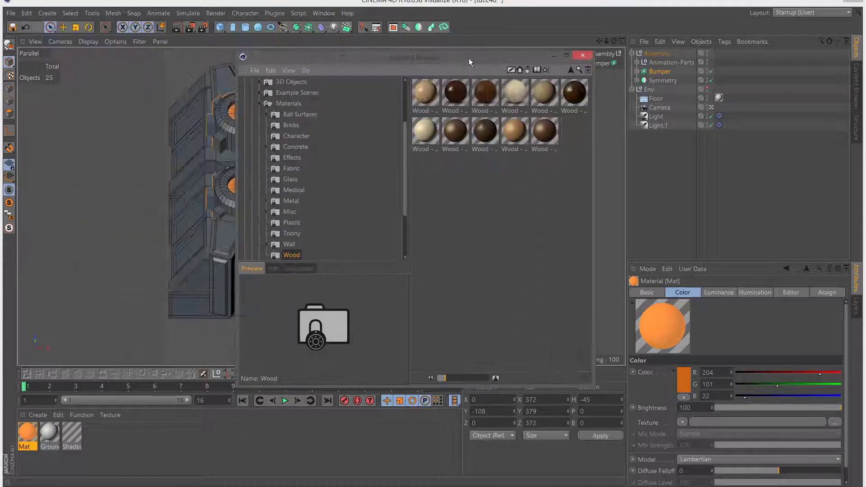
# Browse the Metal, Medical, Fabric, Effects and Concrete presets, then show Visualize's Materials categories
pyautogui.click(294, 204)
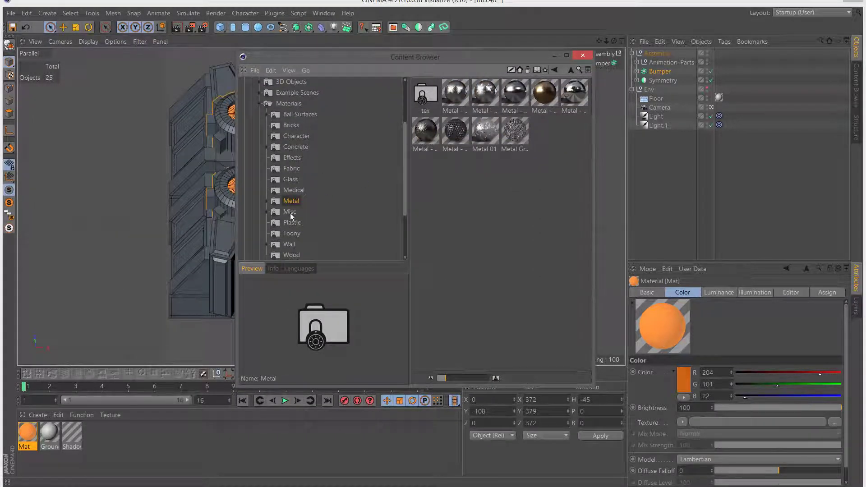
pyautogui.click(294, 190)
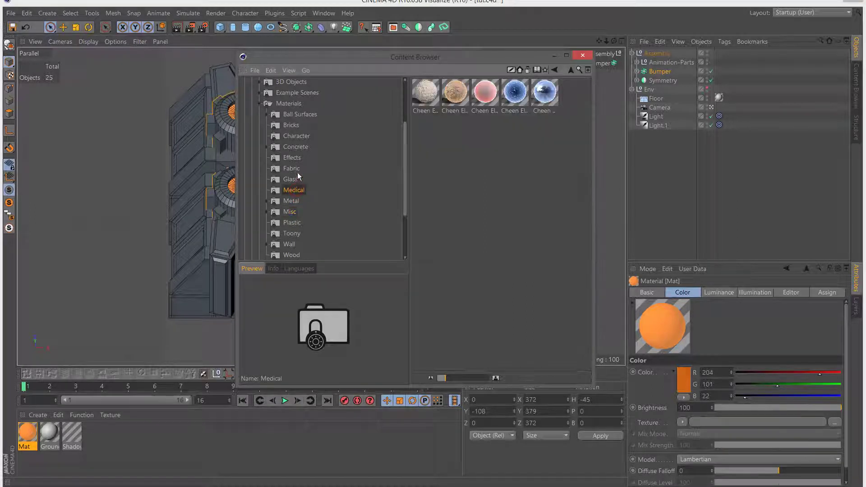
pyautogui.click(297, 169)
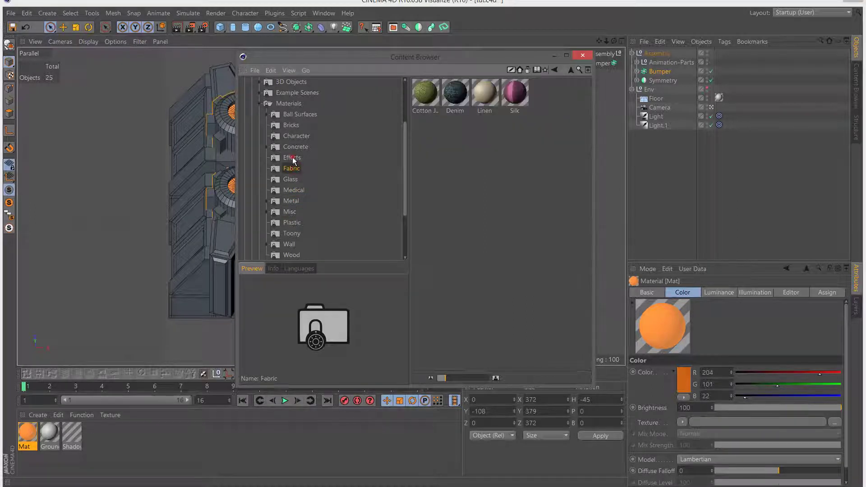
pyautogui.click(292, 157)
pyautogui.click(294, 147)
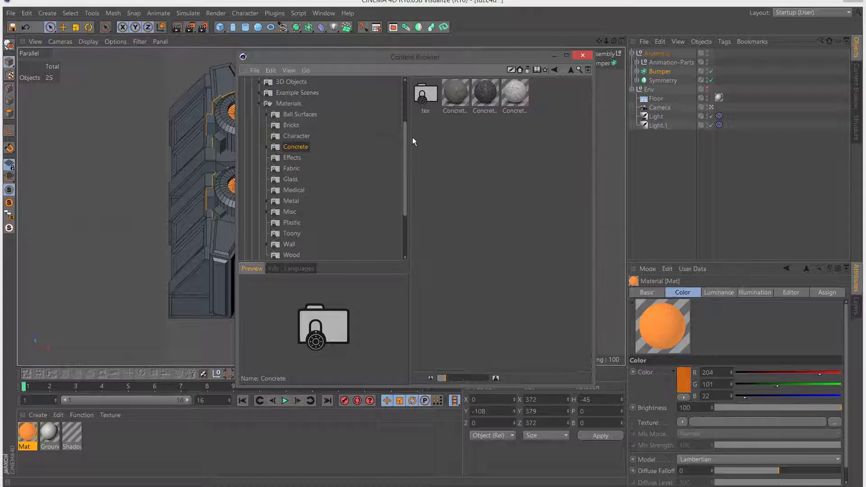
pyautogui.moveTo(406, 134); pyautogui.dragTo(406, 187)
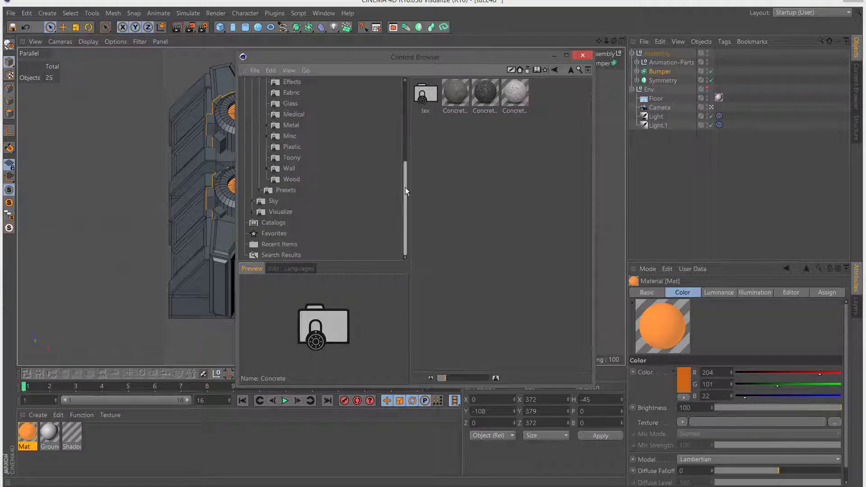
pyautogui.click(253, 213)
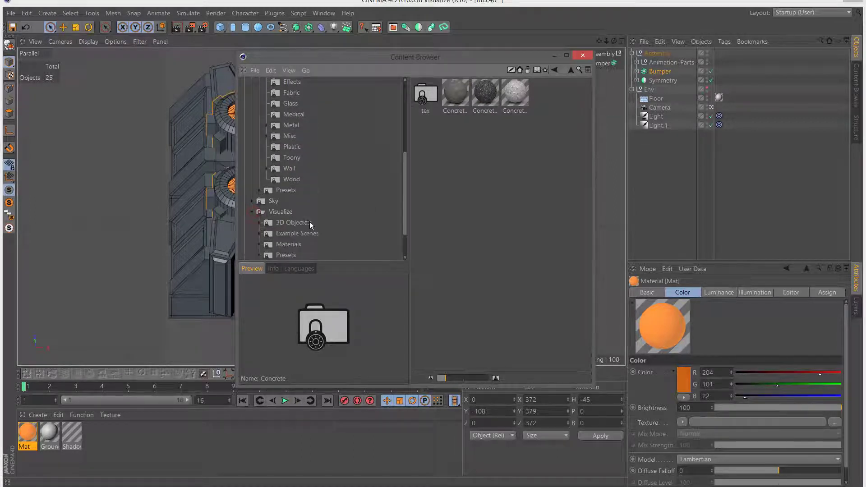
pyautogui.scroll(-2, 316, 219)
pyautogui.click(292, 201)
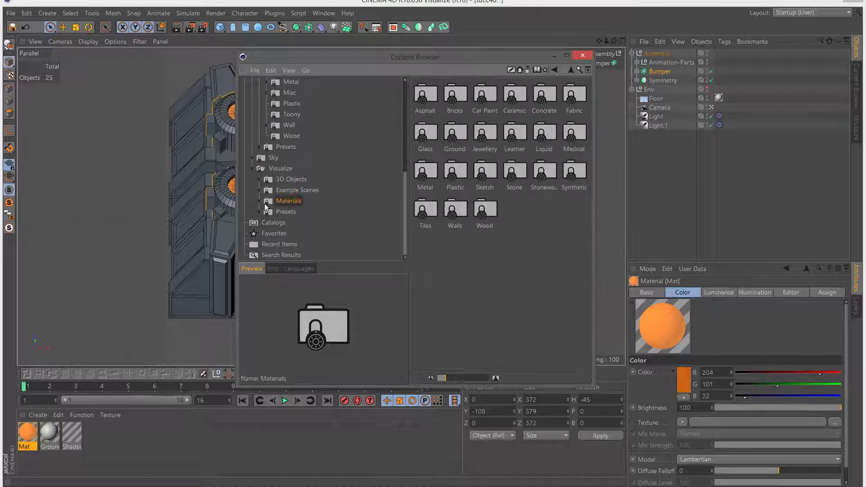
# Add the Leather 03 preset material from the Visualize Leather folder
pyautogui.click(260, 201)
pyautogui.scroll(-2, 318, 215)
pyautogui.scroll(-2, 318, 215)
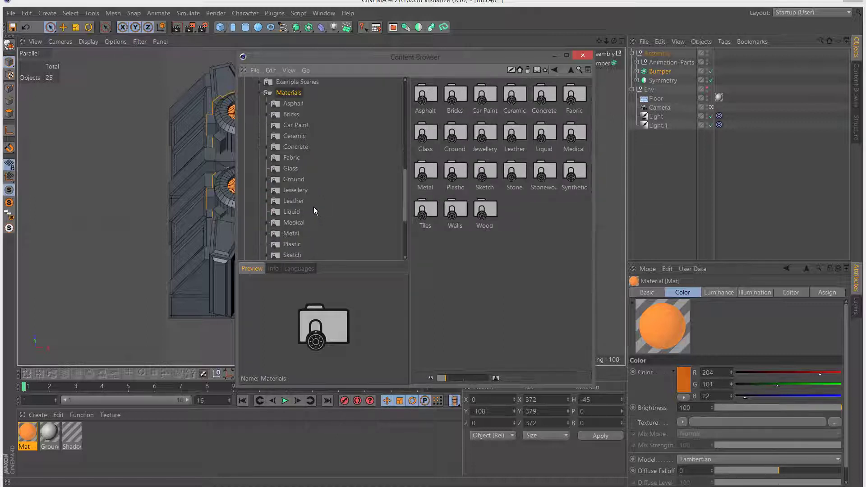
pyautogui.click(298, 126)
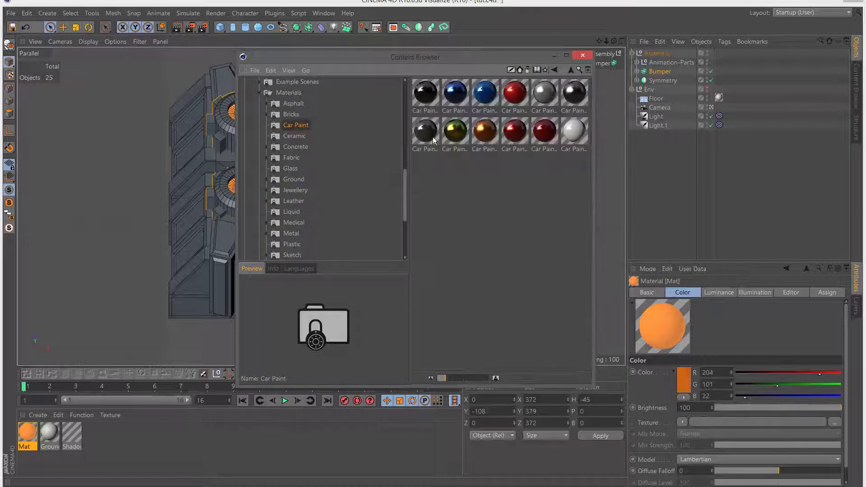
pyautogui.click(293, 202)
pyautogui.click(514, 93)
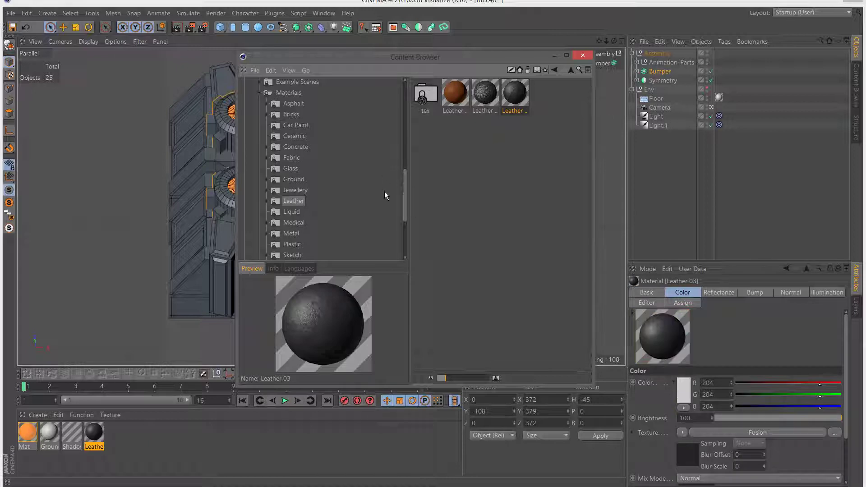
# Preview the Metal presets and add Bronze 02 to the scene's materials
pyautogui.click(290, 234)
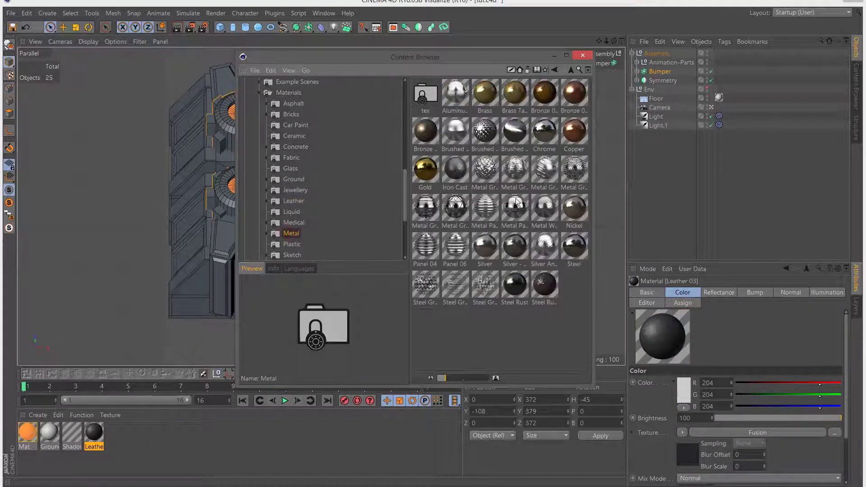
pyautogui.click(489, 248)
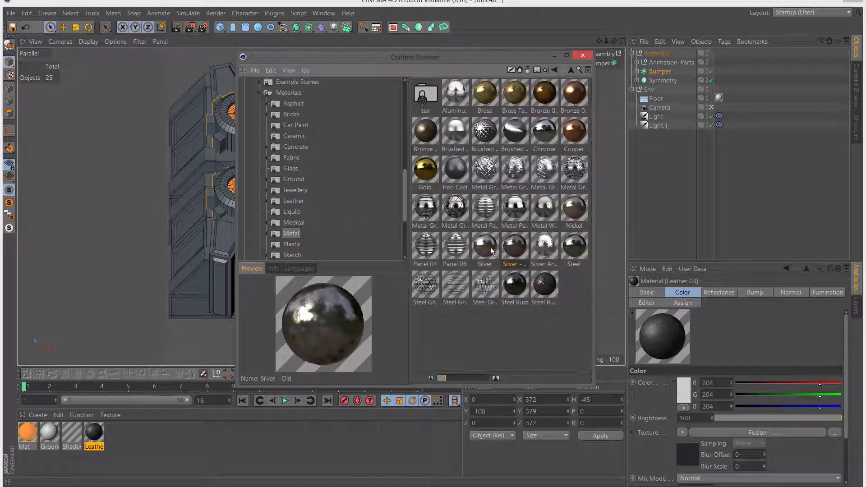
pyautogui.click(568, 251)
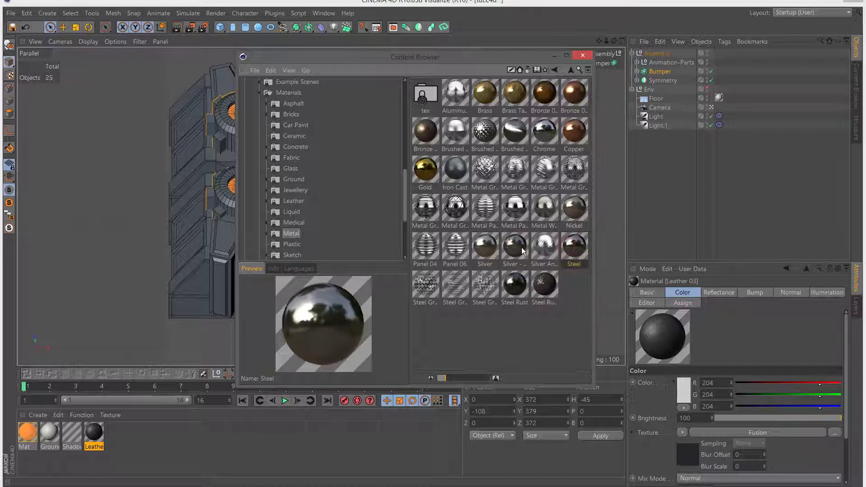
pyautogui.click(488, 249)
pyautogui.click(434, 168)
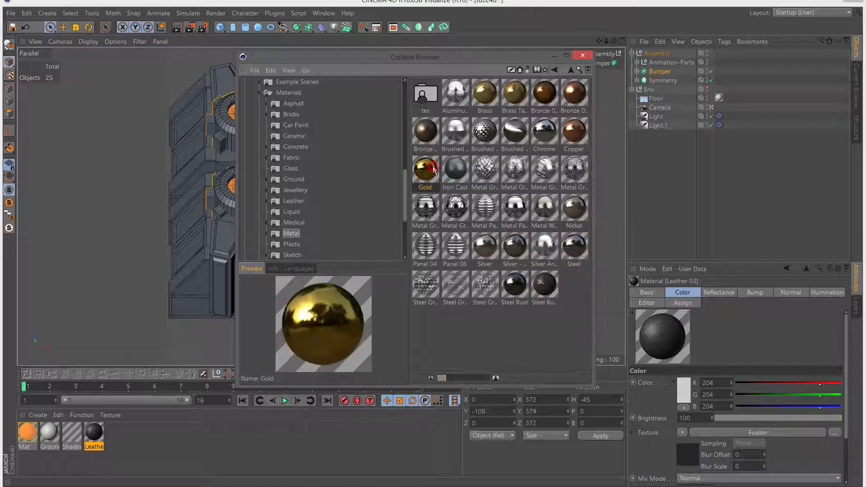
pyautogui.click(518, 92)
pyautogui.click(495, 95)
pyautogui.click(502, 99)
pyautogui.moveTo(574, 93); pyautogui.dragTo(406, 281)
pyautogui.moveTo(160, 441); pyautogui.dragTo(160, 441)
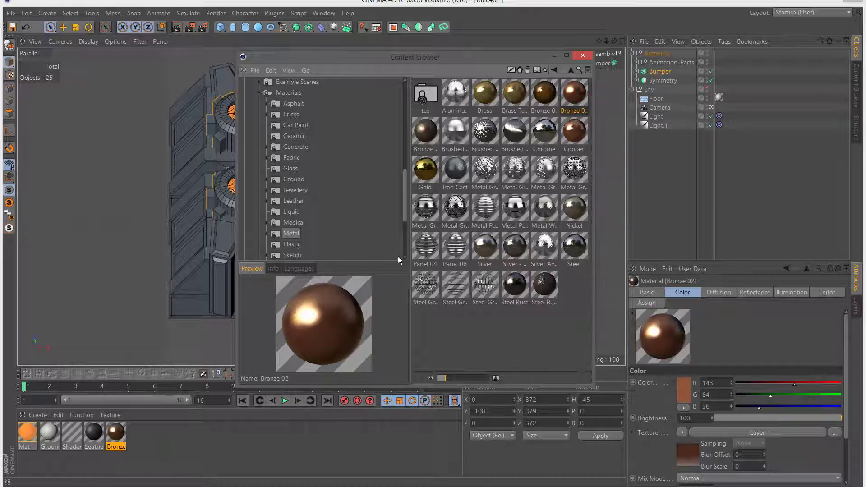
# Add the Iron Cast metal and Rough Blue plastic presets to the scene
pyautogui.moveTo(454, 183); pyautogui.dragTo(160, 438)
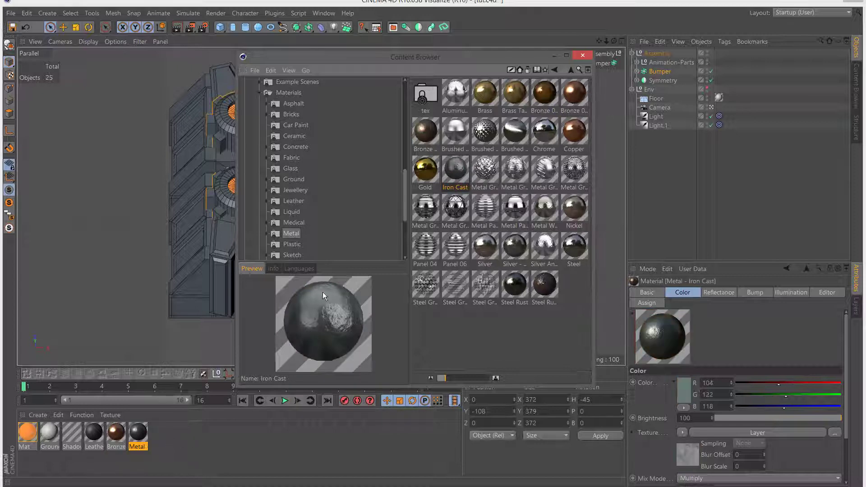
pyautogui.click(294, 245)
pyautogui.moveTo(481, 95); pyautogui.dragTo(182, 477)
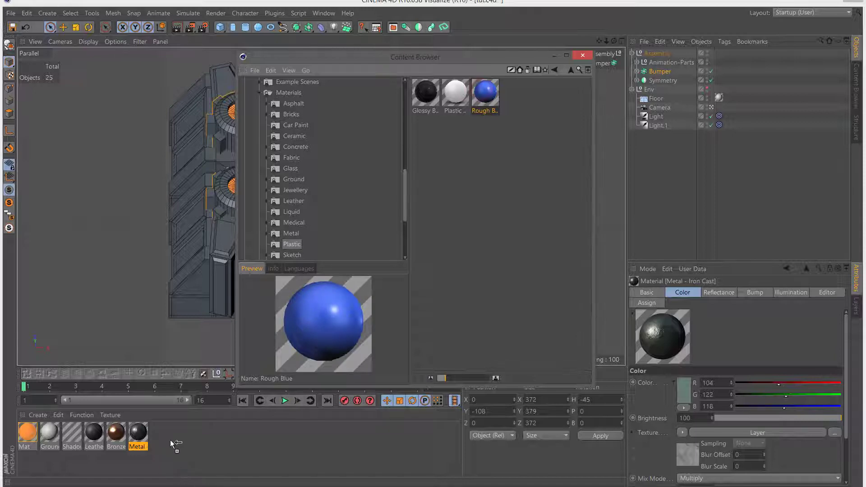
pyautogui.moveTo(169, 440); pyautogui.dragTo(170, 440)
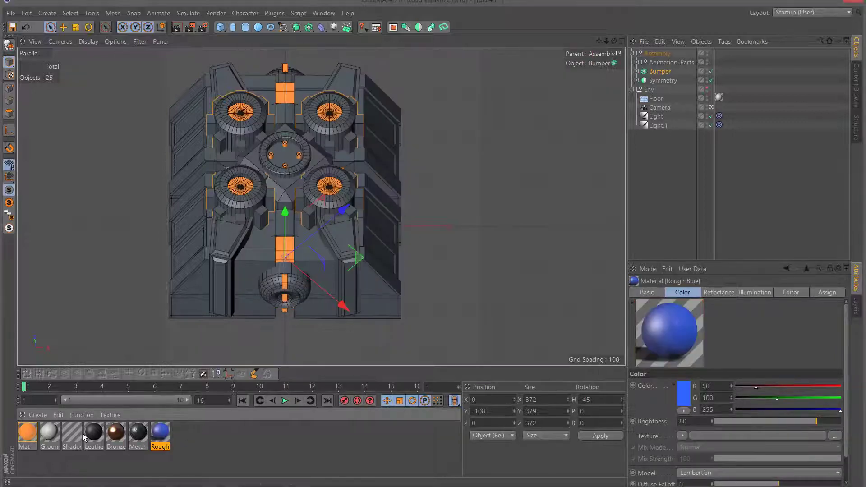
# Inspect the Leather 03, Bronze and Iron Cast swatches, then move Leather 03 to the end
pyautogui.click(99, 437)
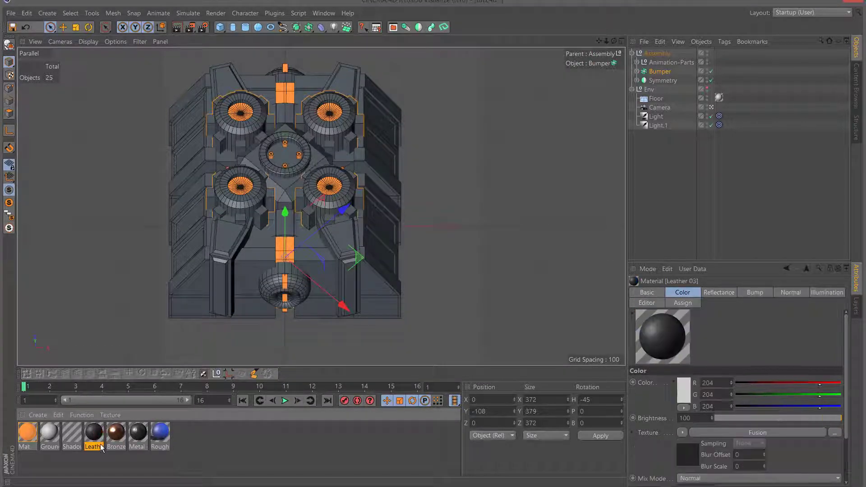
pyautogui.click(115, 439)
pyautogui.click(136, 440)
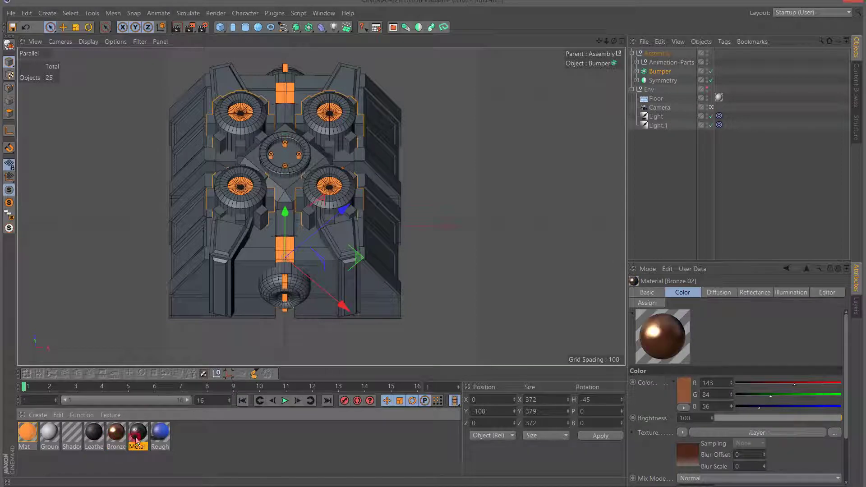
pyautogui.moveTo(97, 435); pyautogui.dragTo(177, 435)
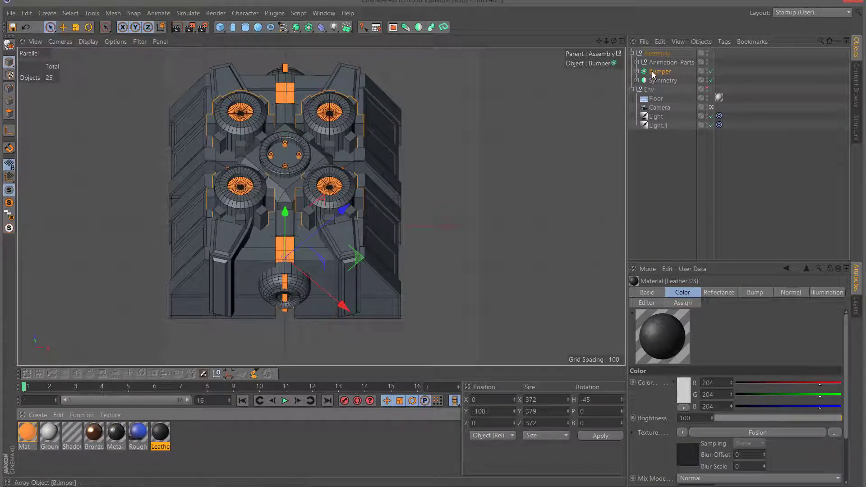
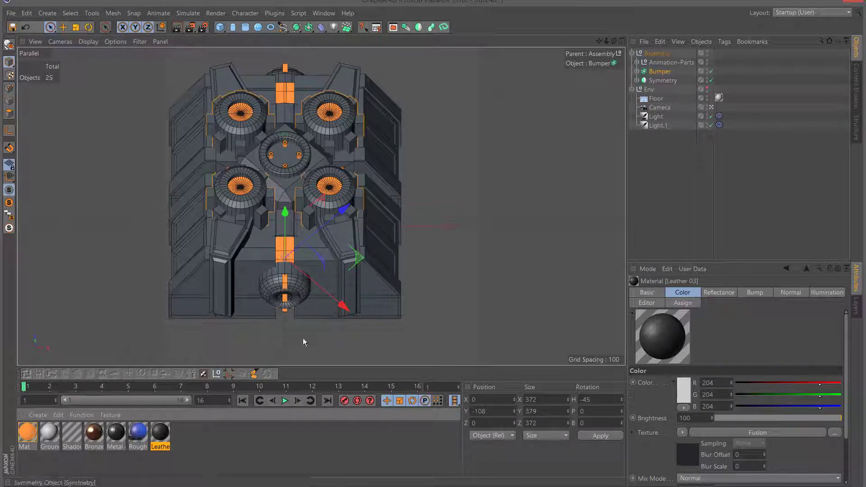
# Duplicate the Leather material and lower the copy's colour texture Mix Strength from 100 to about 82
pyautogui.moveTo(159, 434); pyautogui.dragTo(183, 436)
pyautogui.doubleClick(182, 434)
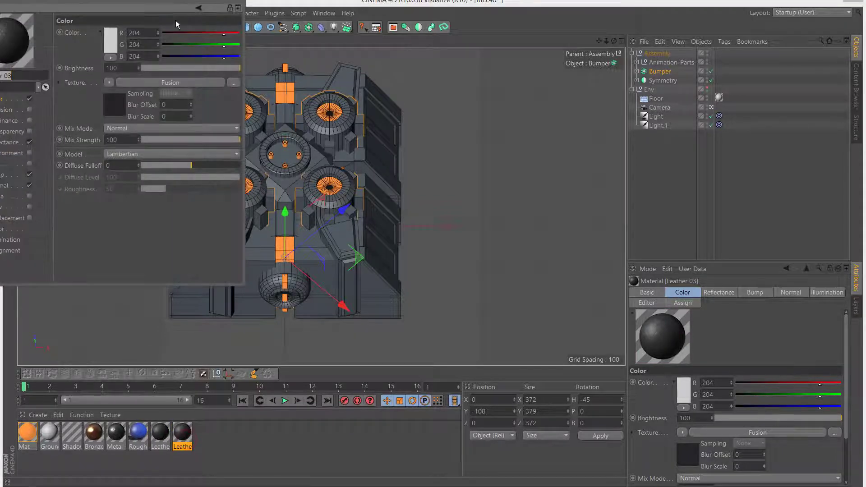
pyautogui.moveTo(1, 1); pyautogui.dragTo(150, 96)
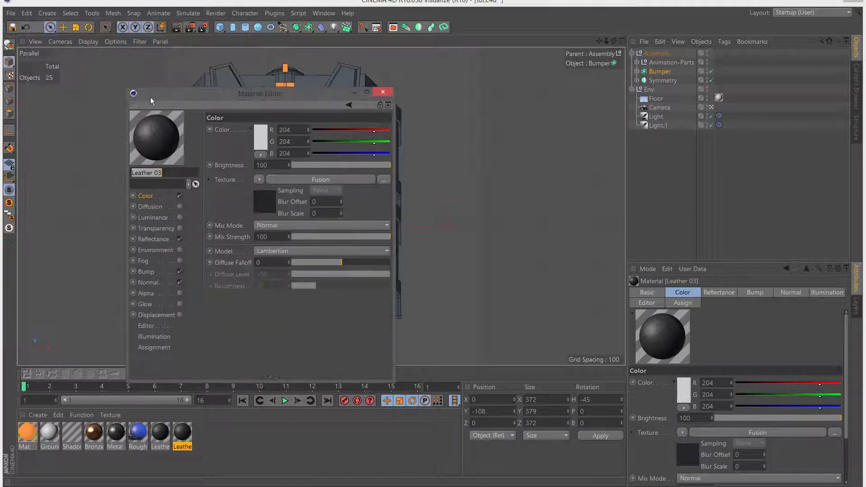
pyautogui.click(154, 239)
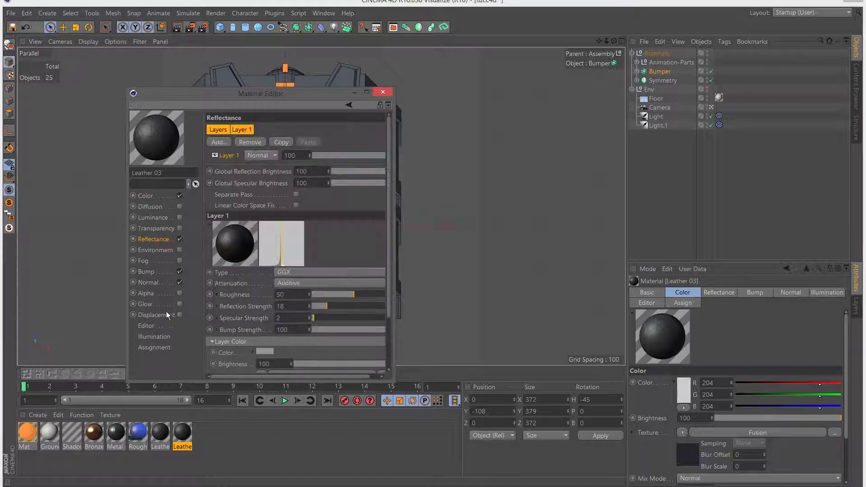
pyautogui.click(164, 196)
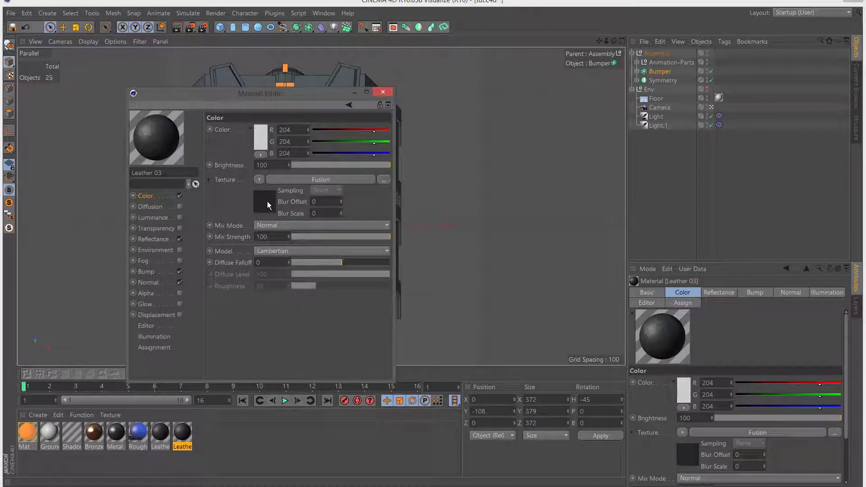
pyautogui.click(338, 235)
pyautogui.moveTo(338, 236); pyautogui.dragTo(378, 237)
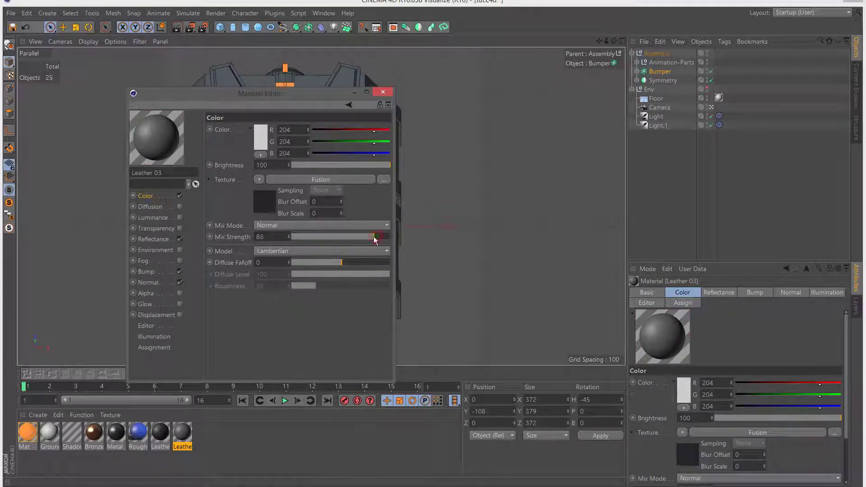
pyautogui.click(385, 91)
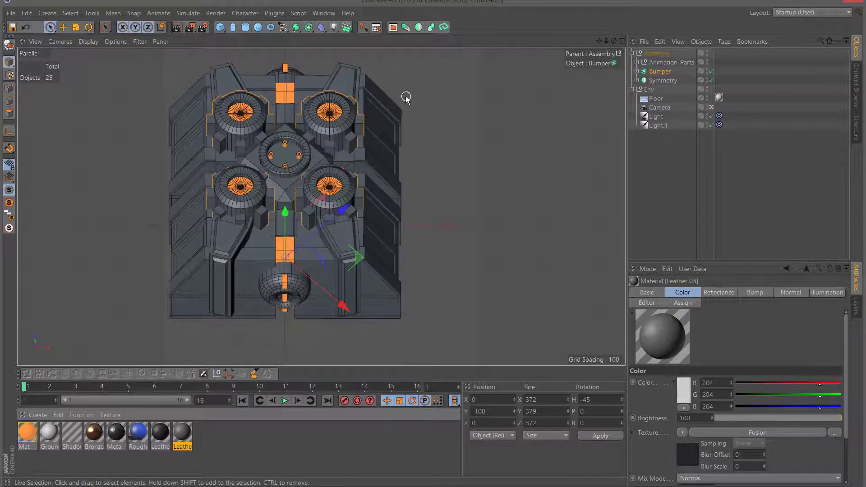
# Apply the Leather 03 material to Symmetry, Bumper and Cube.1, reordering Cube.1's new tag
pyautogui.click(382, 111)
pyautogui.click(637, 81)
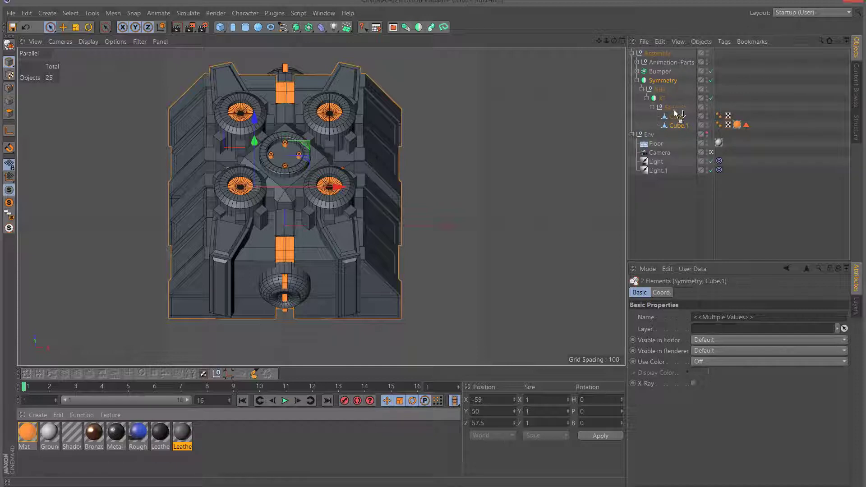
pyautogui.moveTo(664, 82); pyautogui.dragTo(664, 82)
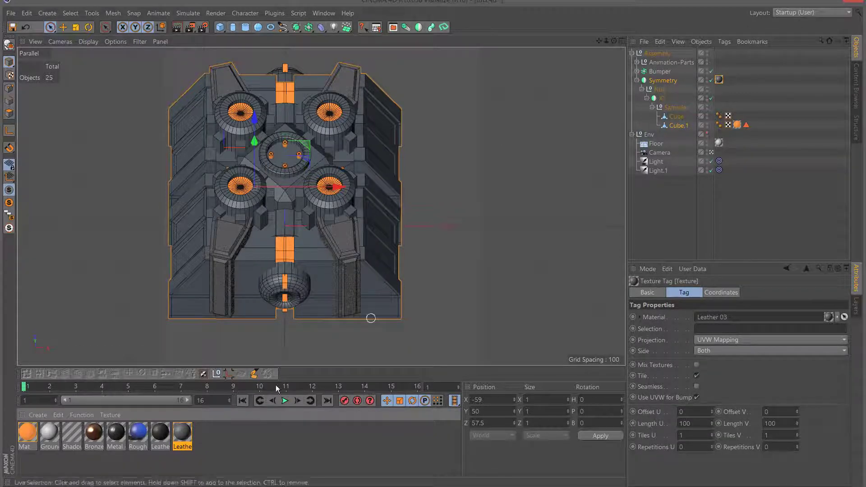
pyautogui.moveTo(161, 446); pyautogui.dragTo(657, 70)
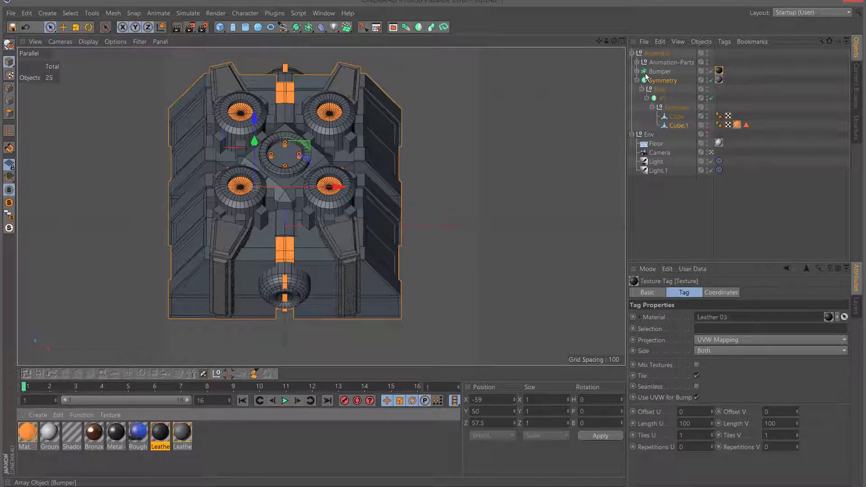
pyautogui.click(638, 72)
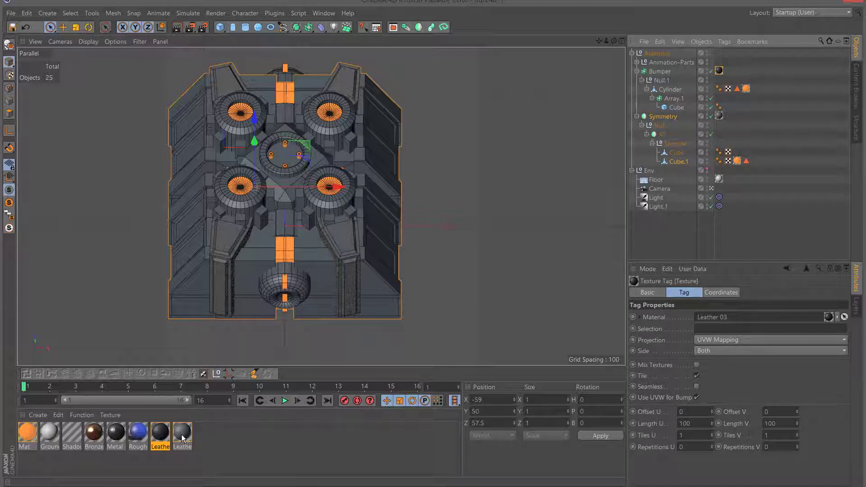
pyautogui.moveTo(161, 440); pyautogui.dragTo(680, 161)
pyautogui.moveTo(759, 159); pyautogui.dragTo(733, 162)
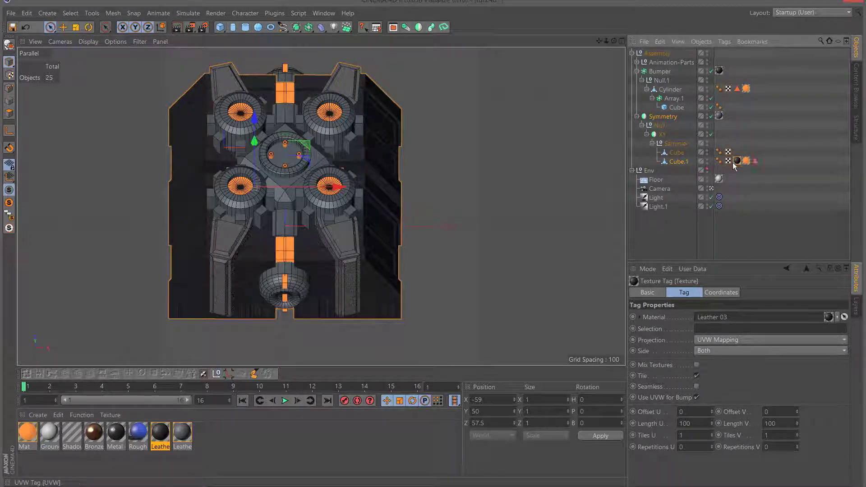
# Render a test image to check the darker leather look
pyautogui.click(190, 29)
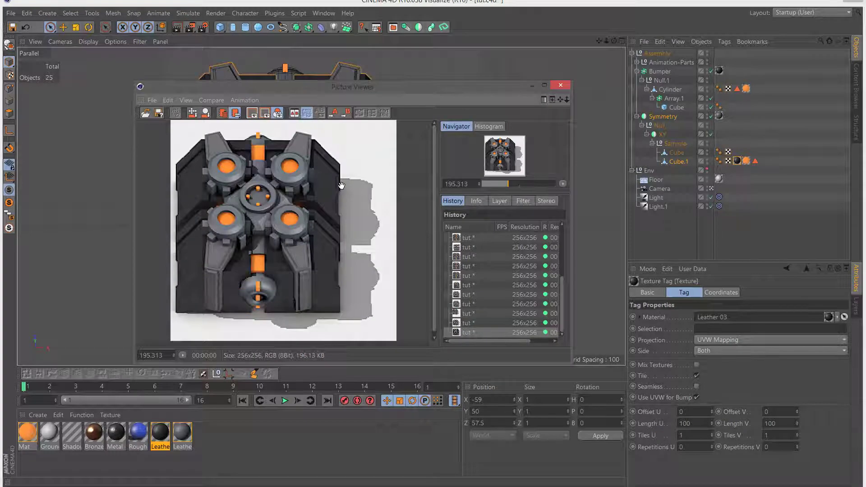
pyautogui.click(562, 86)
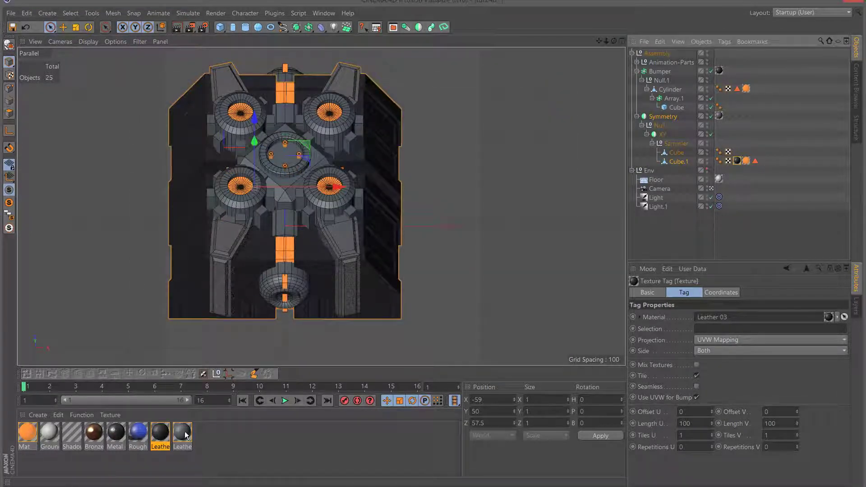
pyautogui.click(34, 415)
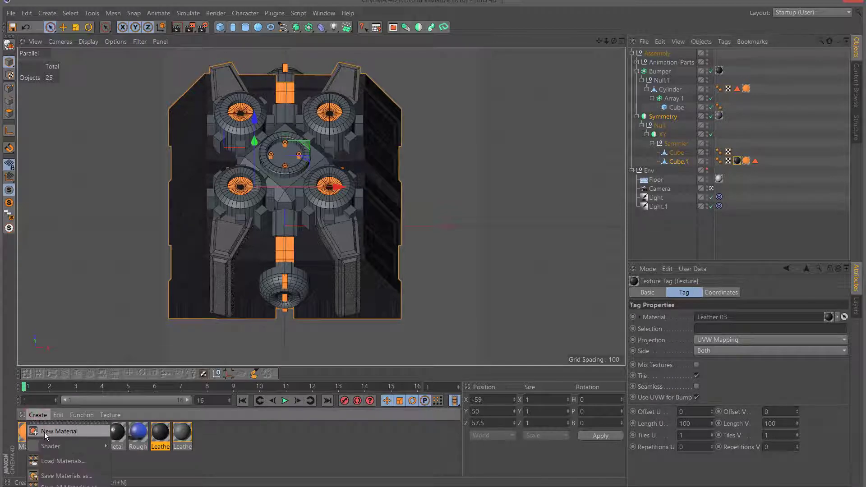
# Create a new material Mat.1 and set its colour to grey-brown 143/134/118 at brightness 70
pyautogui.click(44, 432)
pyautogui.moveTo(27, 432)
pyautogui.mouseDown()
pyautogui.moveTo(228, 434)
pyautogui.moveTo(217, 433)
pyautogui.mouseUp()
pyautogui.doubleClick(204, 432)
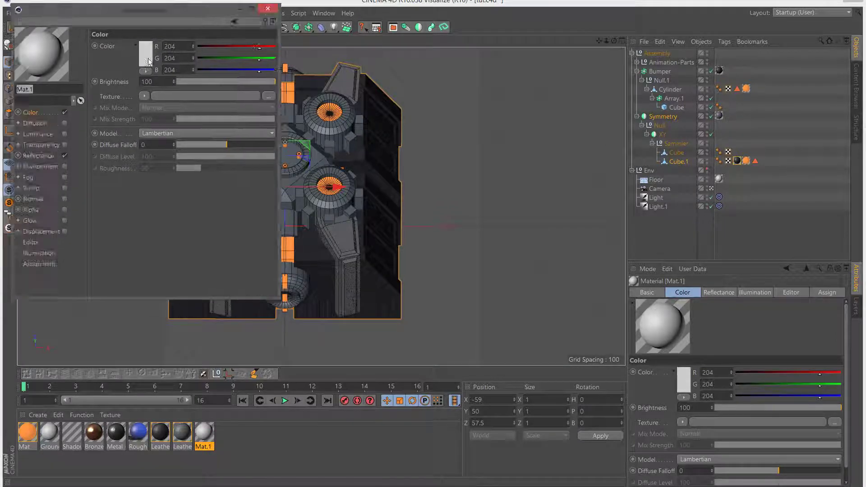
pyautogui.click(239, 227)
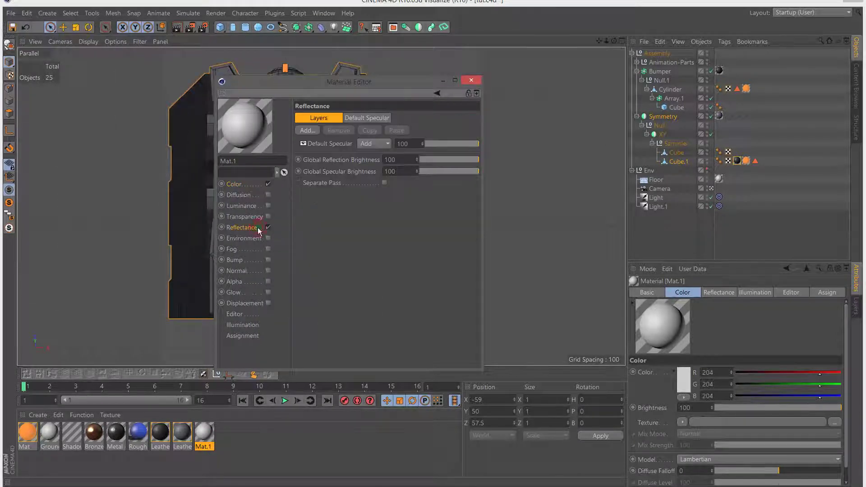
pyautogui.click(244, 184)
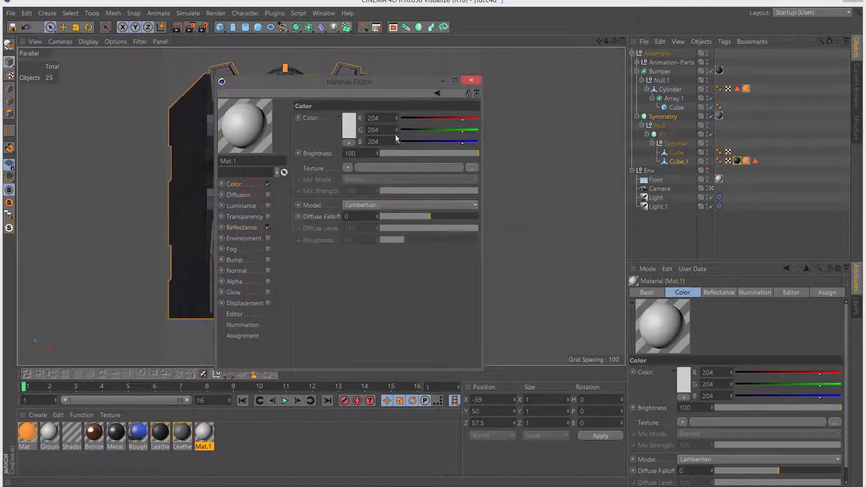
pyautogui.click(477, 119)
pyautogui.click(455, 131)
pyautogui.click(465, 131)
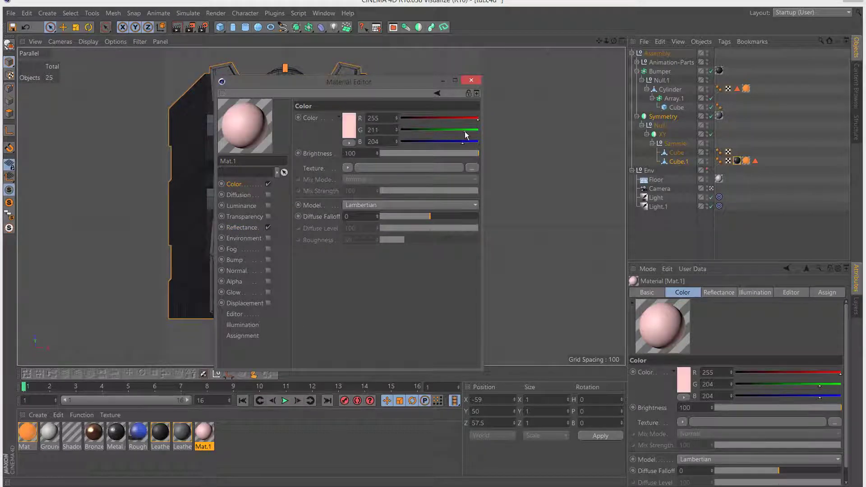
pyautogui.click(441, 130)
pyautogui.click(444, 118)
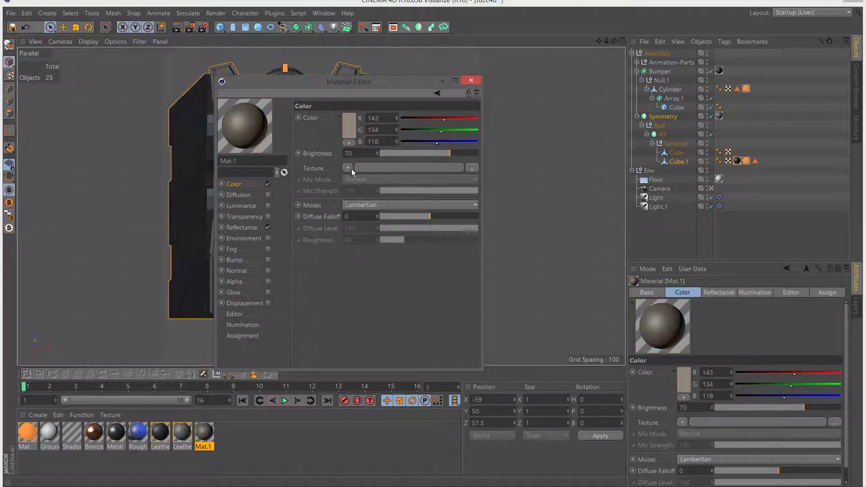
# Enable Mat.1's Diffusion channel with a Noise texture at mix strength 44
pyautogui.click(267, 195)
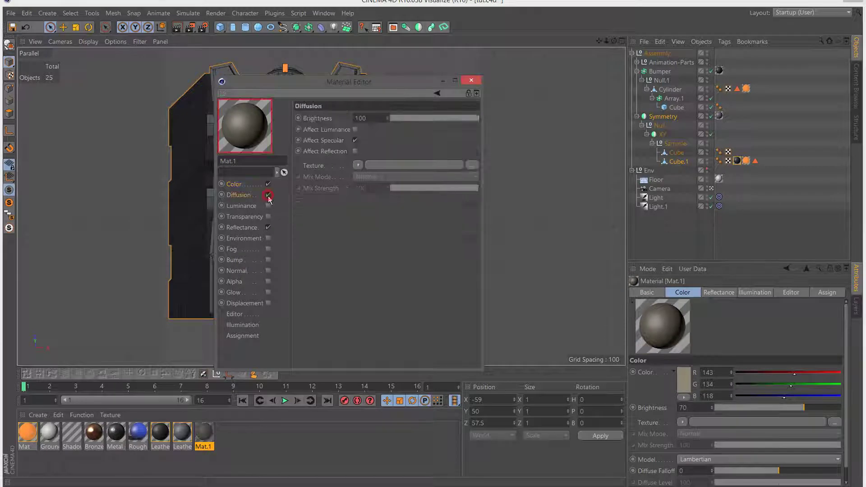
pyautogui.click(358, 164)
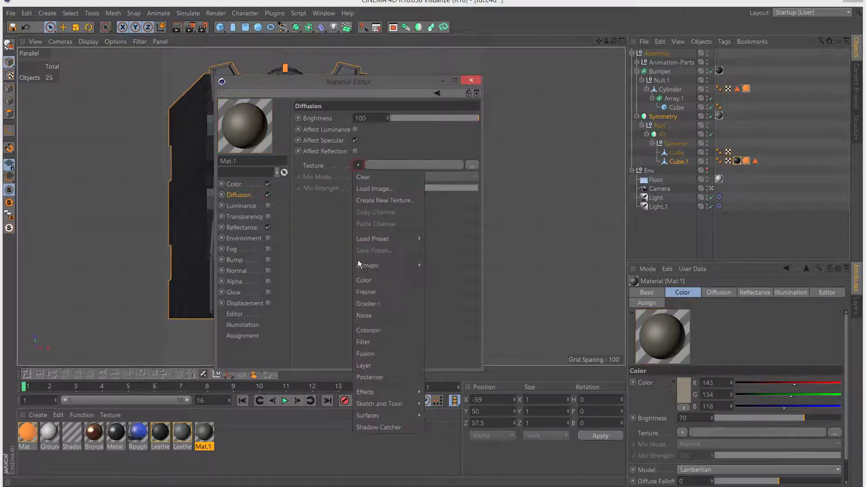
pyautogui.click(367, 316)
pyautogui.click(424, 223)
pyautogui.moveTo(429, 223); pyautogui.dragTo(427, 223)
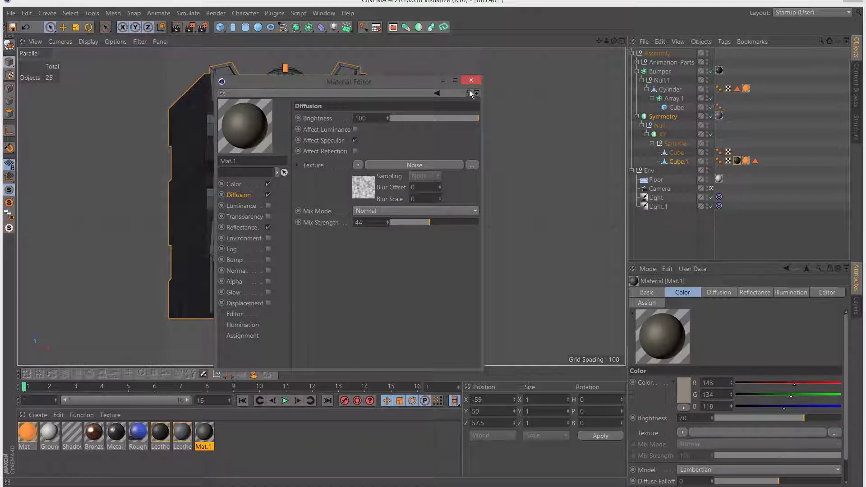
# Broaden and strengthen Mat.1's default specular highlight to width 67 and strength 51
pyautogui.click(242, 227)
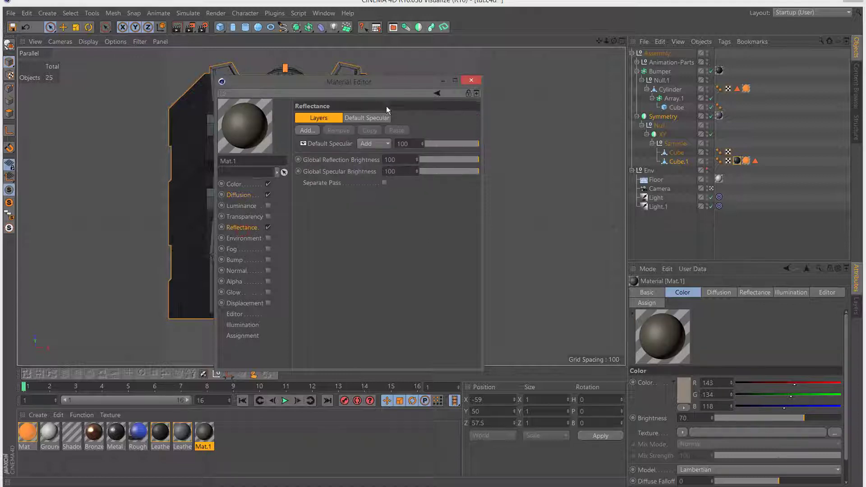
pyautogui.click(362, 117)
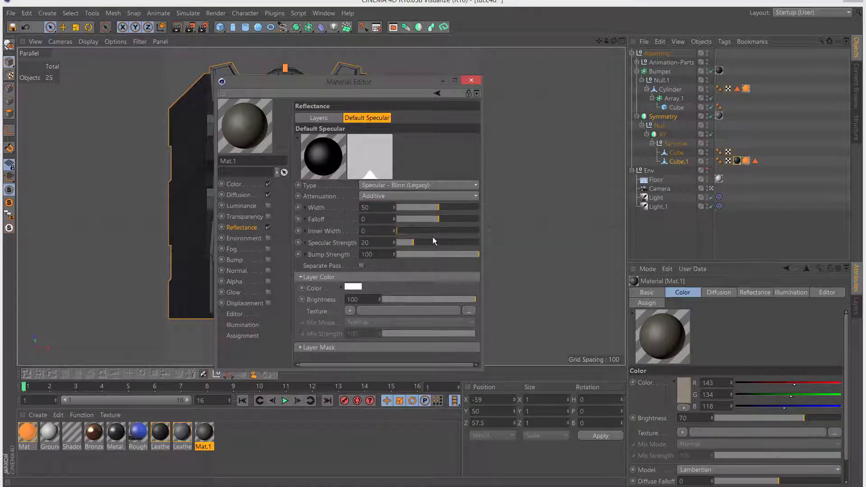
pyautogui.moveTo(484, 375); pyautogui.dragTo(532, 456)
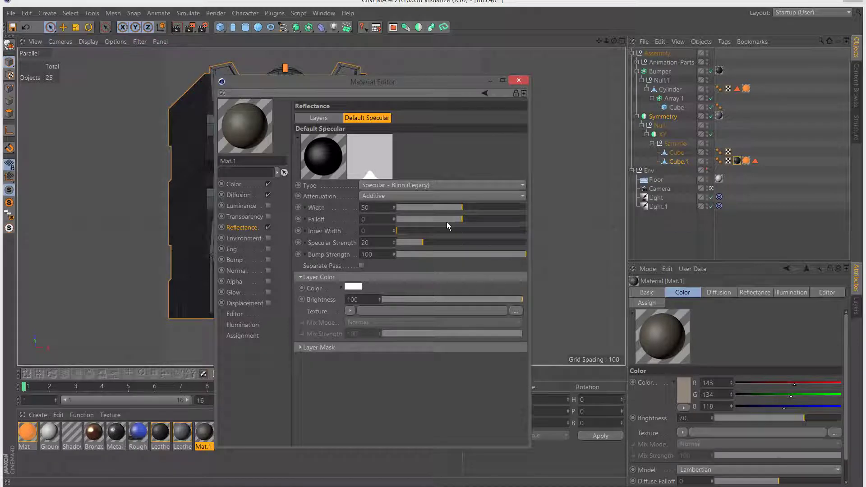
pyautogui.moveTo(464, 223); pyautogui.dragTo(485, 209)
pyautogui.click(470, 219)
pyautogui.moveTo(461, 244); pyautogui.dragTo(454, 219)
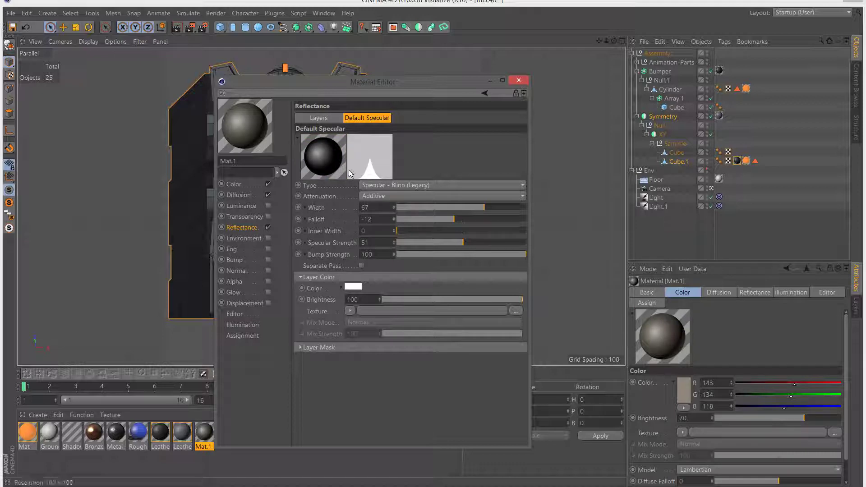
pyautogui.click(518, 80)
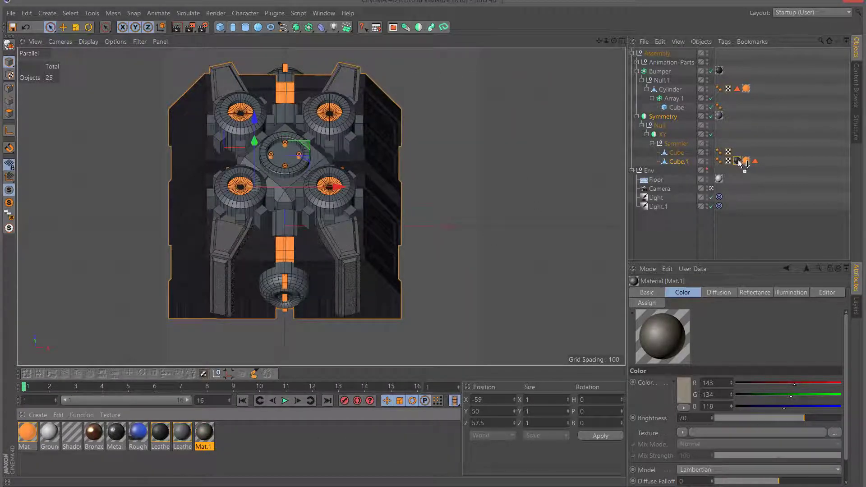
# Render a test image of the model and inspect it
pyautogui.click(190, 28)
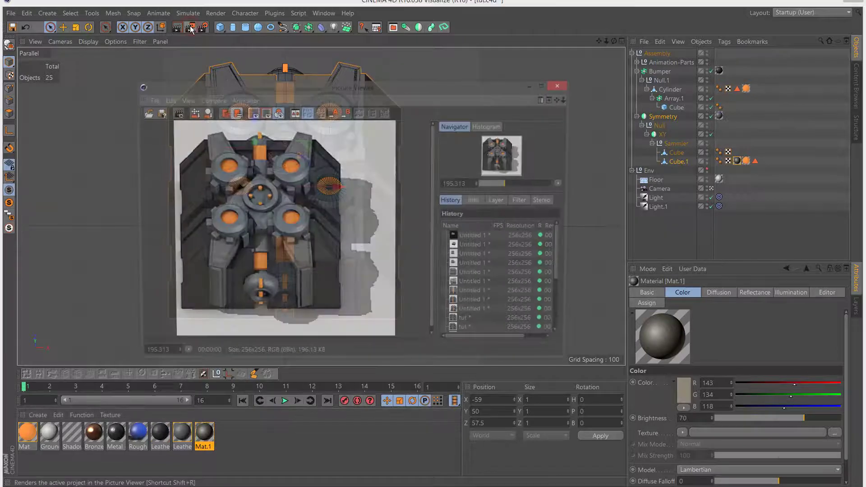
pyautogui.scroll(-5, 323, 218)
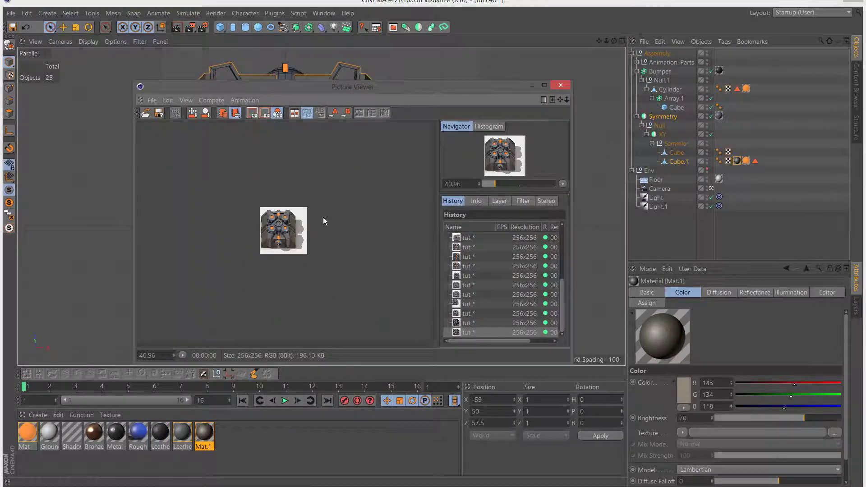
pyautogui.scroll(-3, 323, 218)
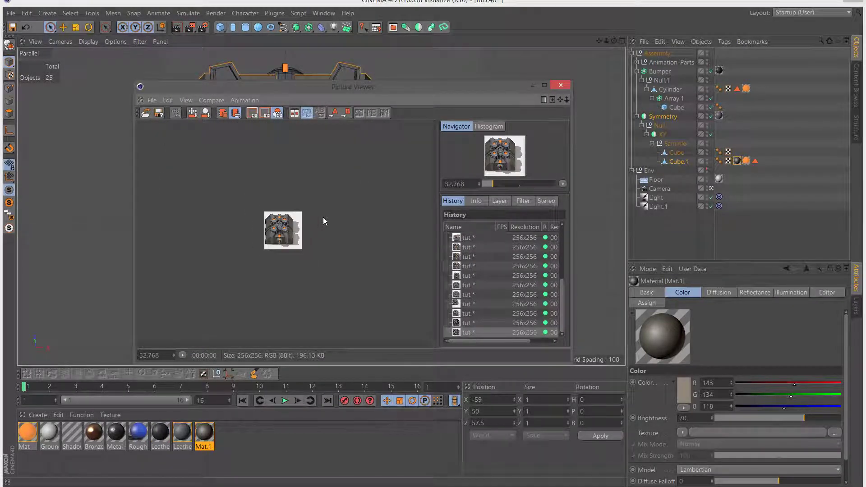
pyautogui.scroll(9, 323, 218)
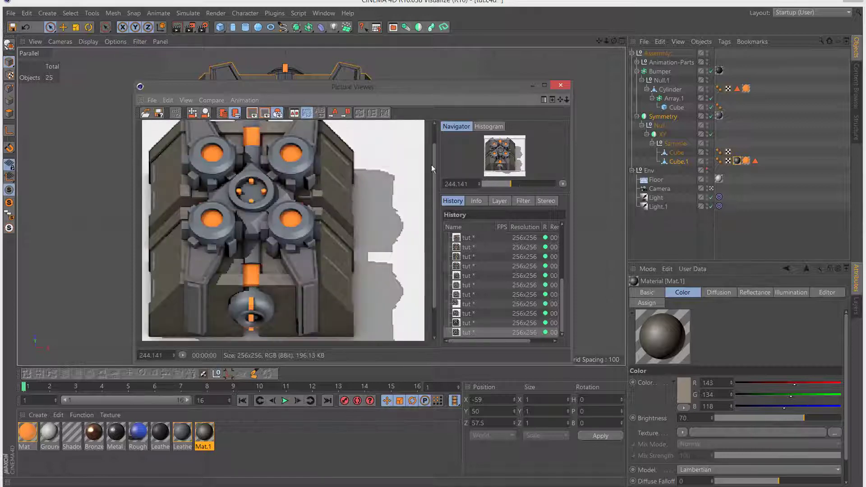
pyautogui.click(560, 86)
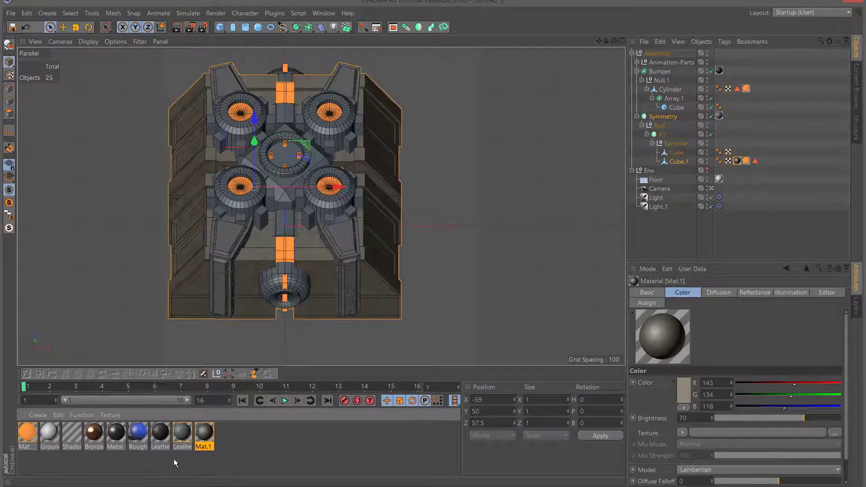
# Darken Mat.1 to R134 G126 B118 and drop its brightness from 70 to 50
pyautogui.doubleClick(206, 441)
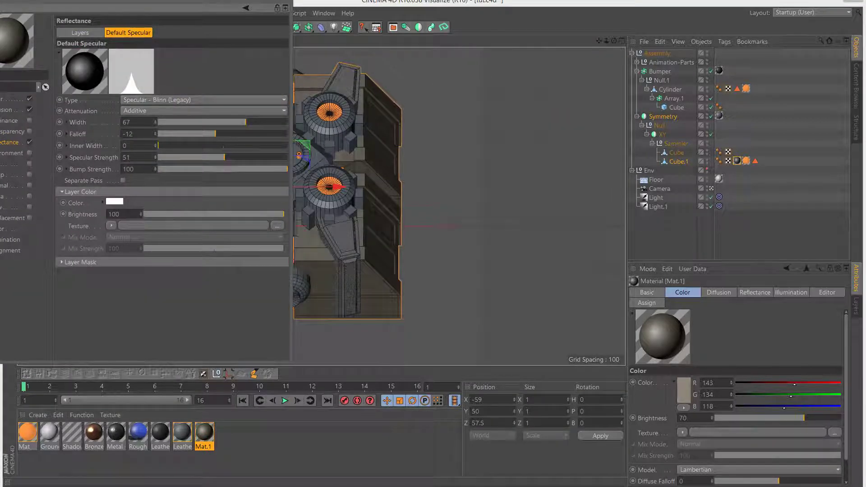
pyautogui.click(209, 176)
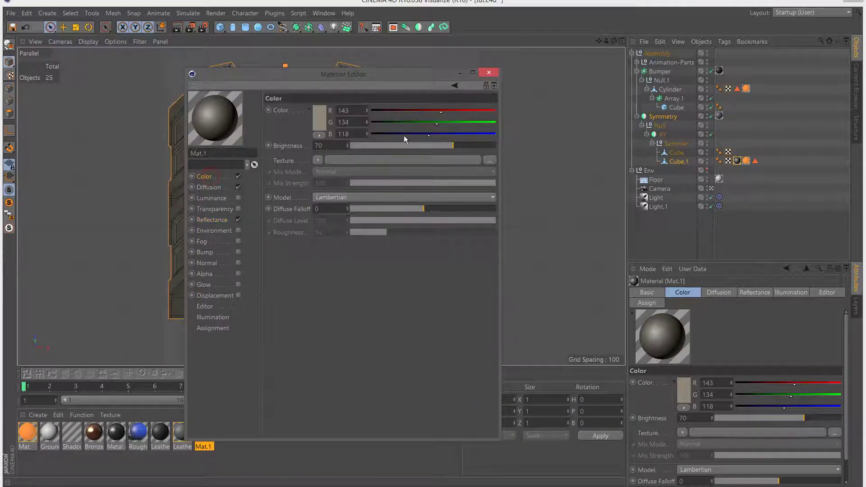
pyautogui.moveTo(436, 124); pyautogui.dragTo(433, 125)
pyautogui.moveTo(434, 145)
pyautogui.mouseDown()
pyautogui.moveTo(419, 148)
pyautogui.moveTo(426, 145)
pyautogui.mouseUp()
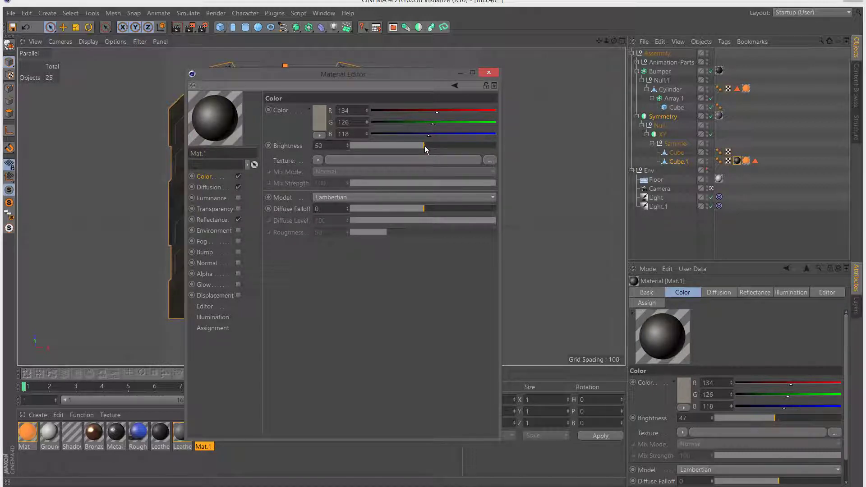
pyautogui.click(489, 72)
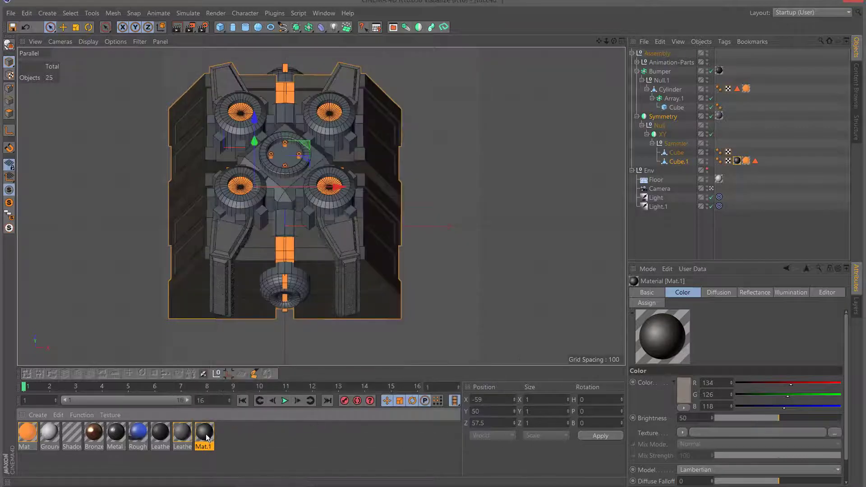
pyautogui.doubleClick(238, 443)
# Tint Mat.2 bluish grey (R120, G126, B147) at brightness 65
pyautogui.doubleClick(224, 438)
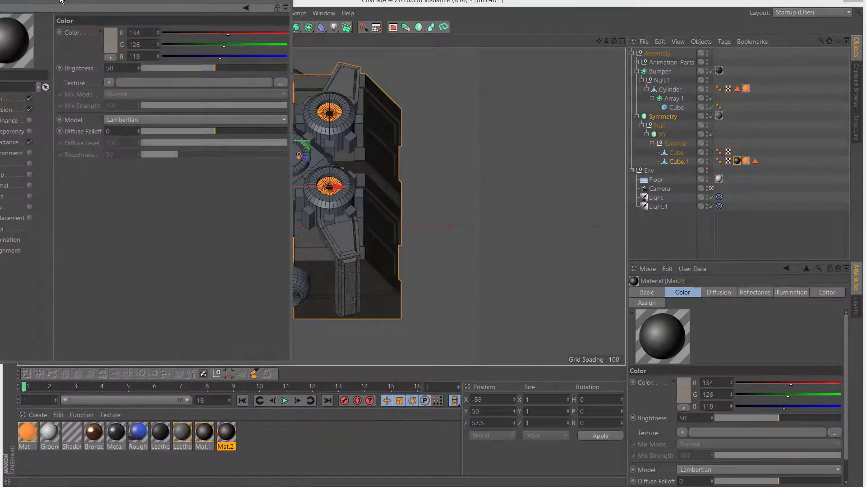
pyautogui.moveTo(1, 0); pyautogui.dragTo(84, 36)
pyautogui.click(91, 148)
pyautogui.click(103, 138)
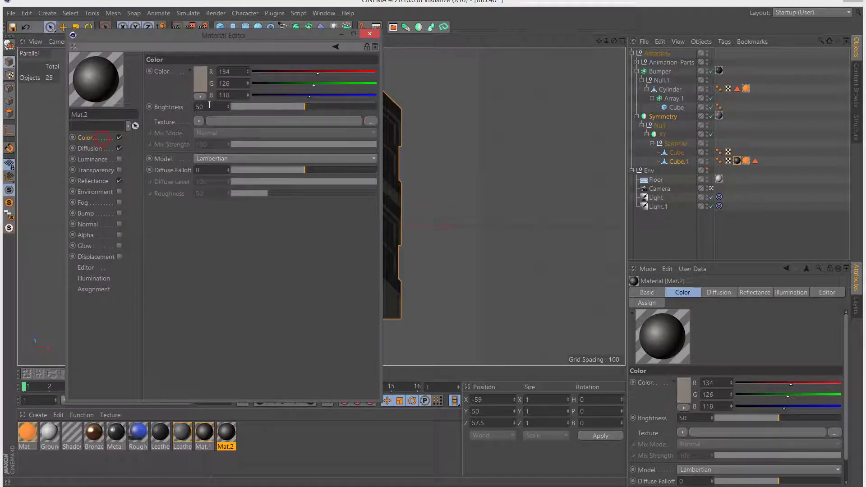
pyautogui.click(321, 96)
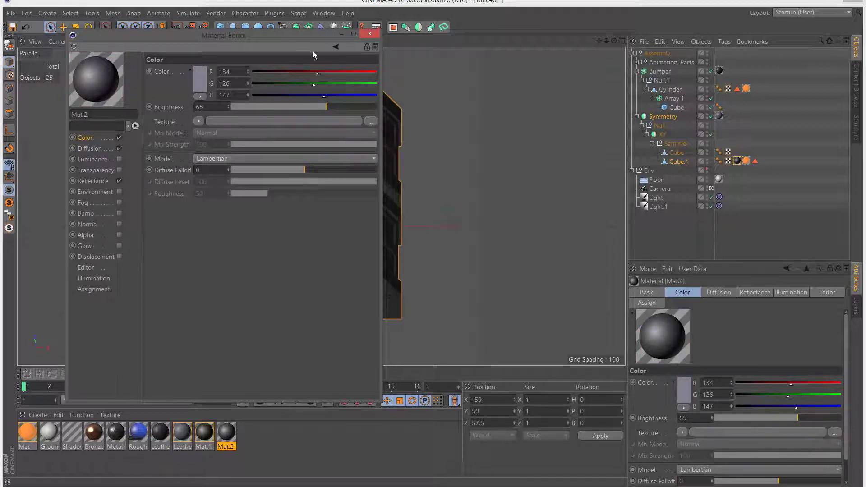
pyautogui.click(312, 72)
pyautogui.click(368, 33)
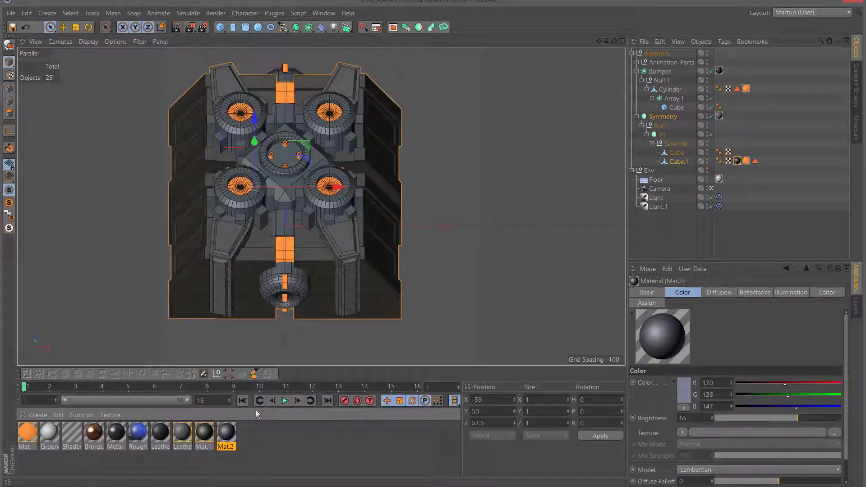
# Delete the old Leather 03 material tags from Symmetry and Bumper
pyautogui.moveTo(231, 437); pyautogui.dragTo(719, 70)
pyautogui.click(227, 246)
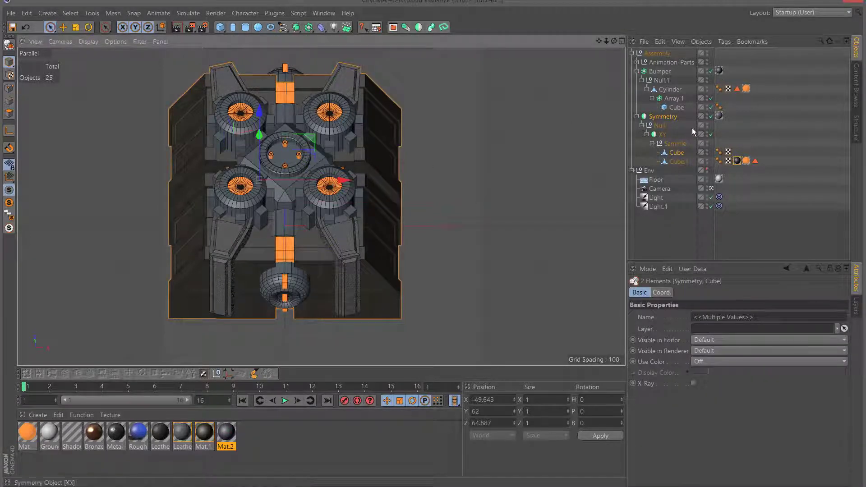
pyautogui.click(720, 115)
pyautogui.press('Delete')
pyautogui.click(720, 70)
pyautogui.press('Delete')
# Apply Mat.2 to the Cylinder under Symmetry in Animation-Parts
pyautogui.moveTo(226, 434); pyautogui.dragTo(678, 162)
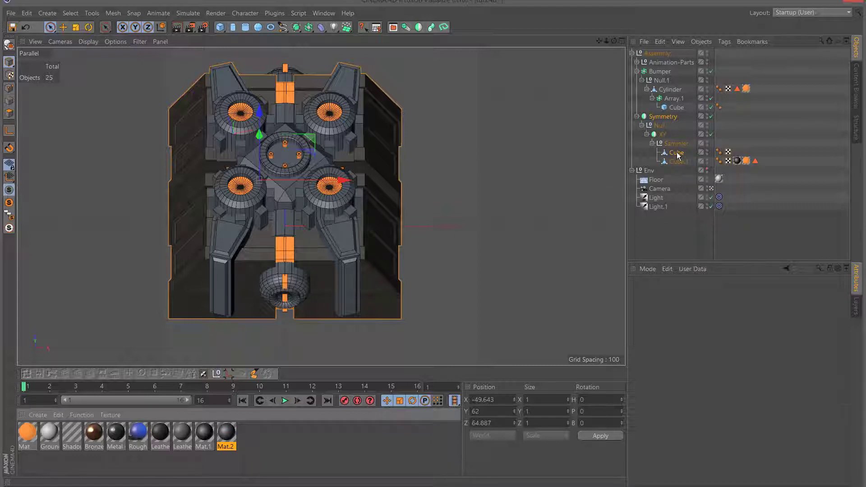
pyautogui.click(297, 278)
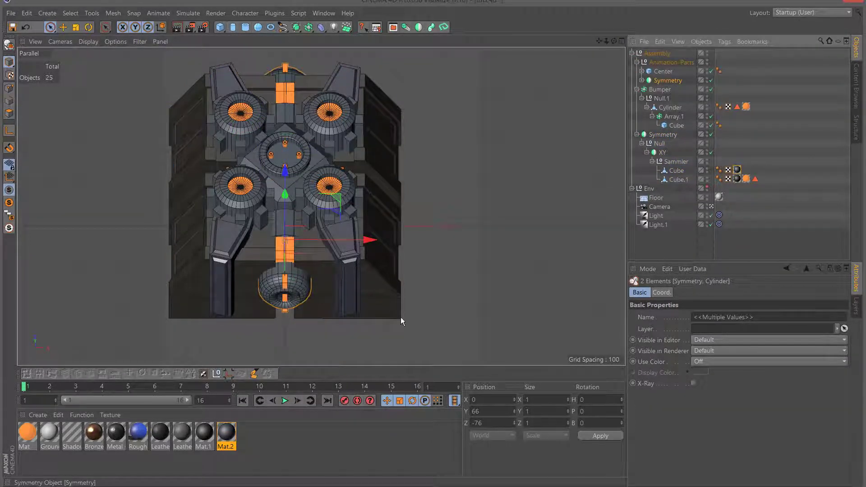
pyautogui.moveTo(226, 432); pyautogui.dragTo(668, 83)
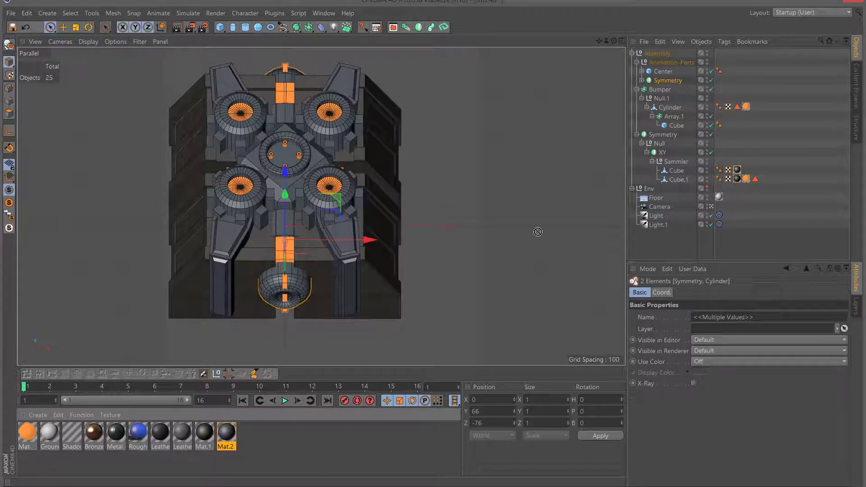
pyautogui.click(226, 432)
pyautogui.click(642, 80)
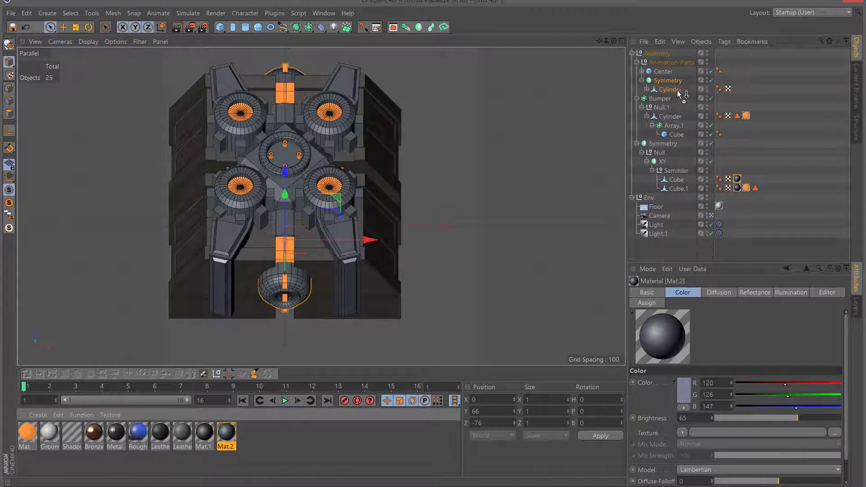
pyautogui.moveTo(679, 92); pyautogui.dragTo(679, 92)
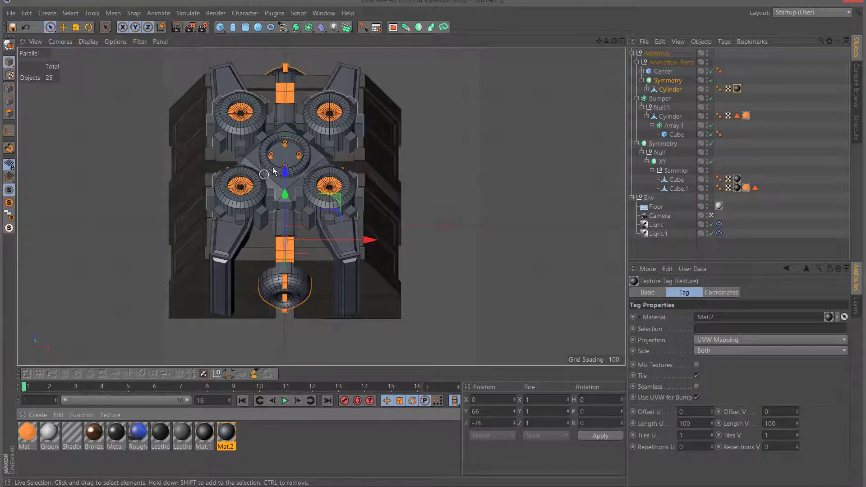
# Give Center the Metal - Iron Cast material
pyautogui.click(250, 158)
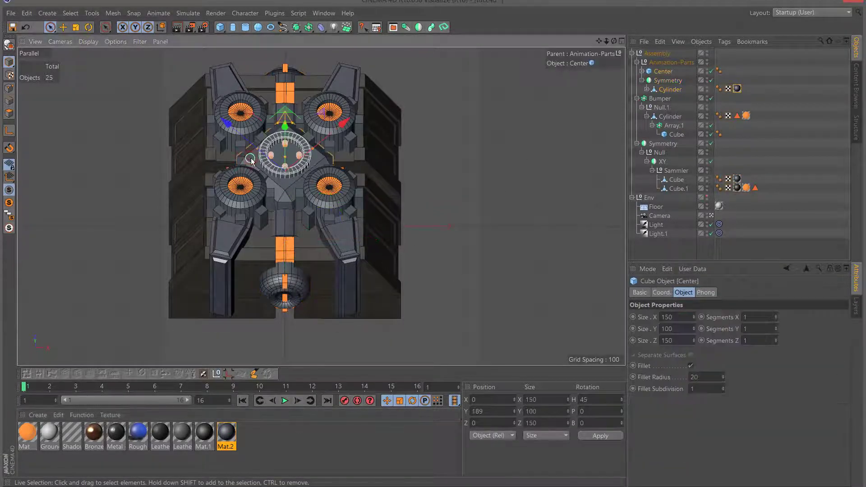
pyautogui.click(161, 436)
pyautogui.moveTo(326, 326); pyautogui.dragTo(669, 75)
pyautogui.click(642, 72)
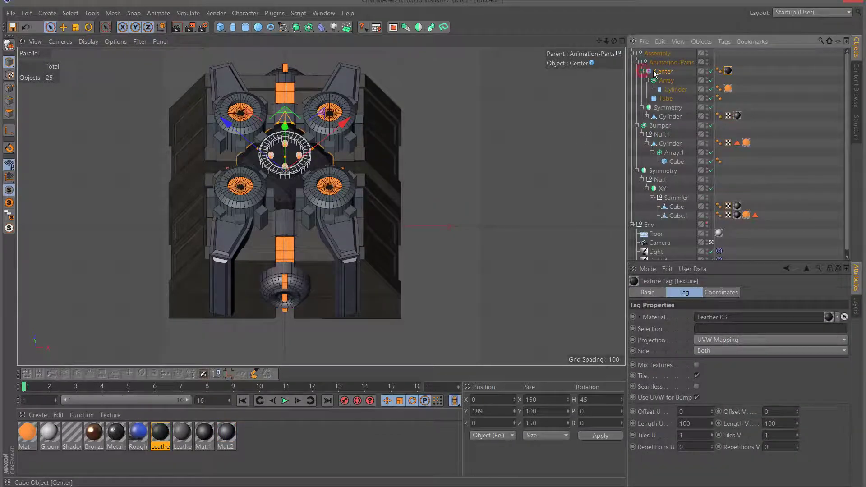
pyautogui.click(116, 436)
pyautogui.moveTo(728, 74); pyautogui.dragTo(729, 72)
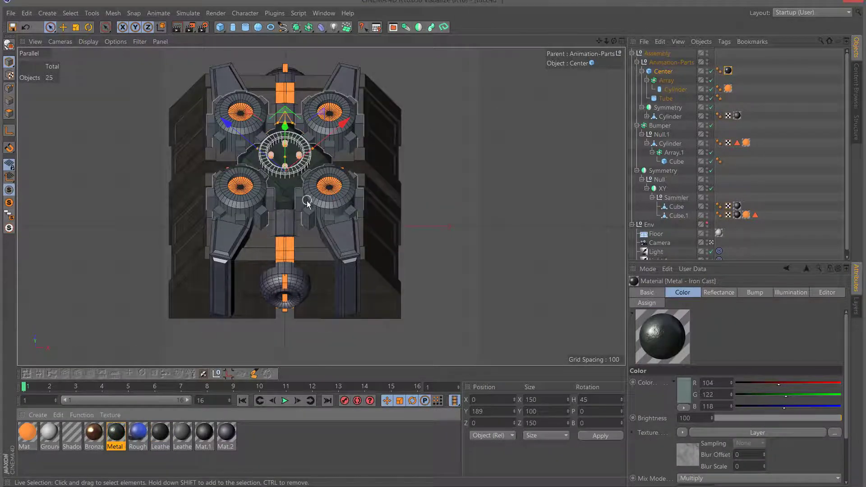
# Apply Metal to the Cube under Array.1 and replace Cube.1's orange material with Bronze 02
pyautogui.click(307, 219)
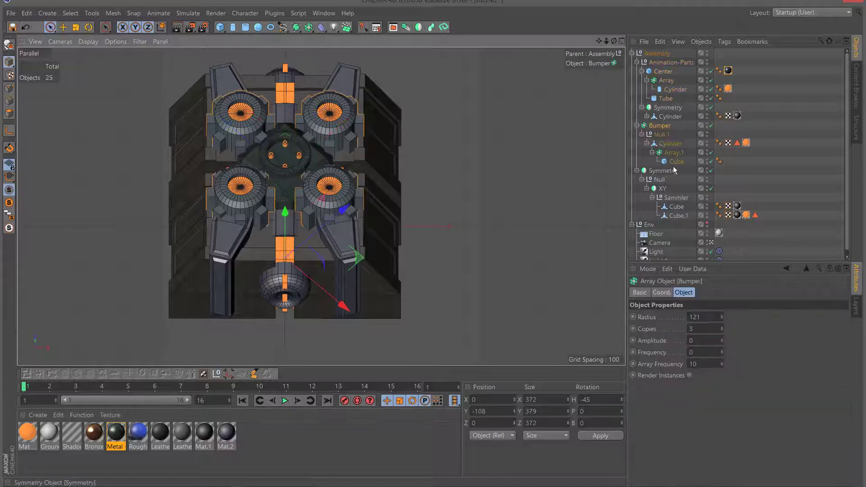
pyautogui.moveTo(114, 433); pyautogui.dragTo(675, 218)
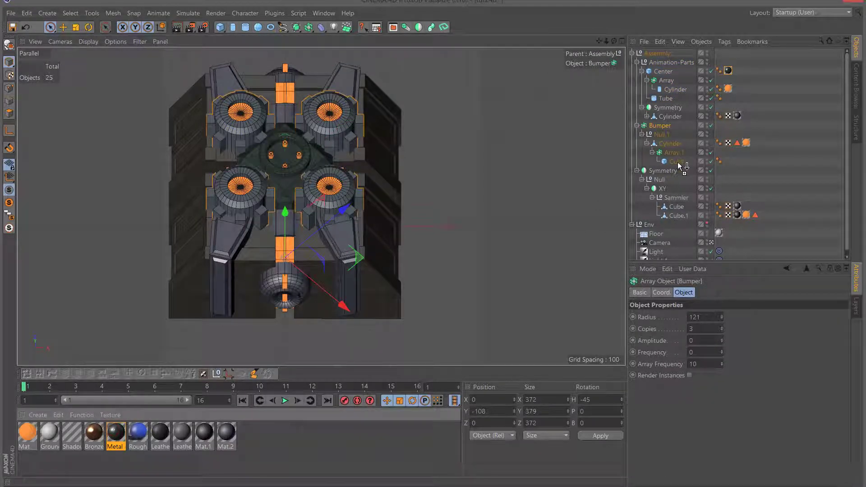
pyautogui.moveTo(678, 166); pyautogui.dragTo(678, 162)
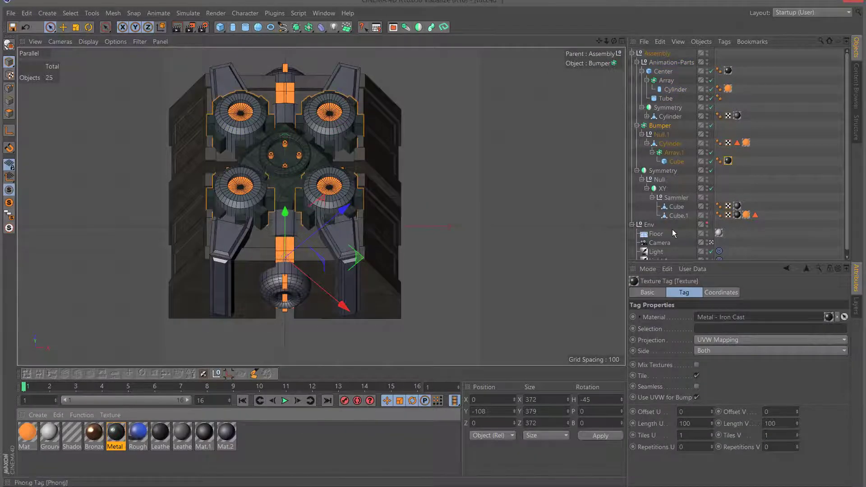
pyautogui.click(687, 216)
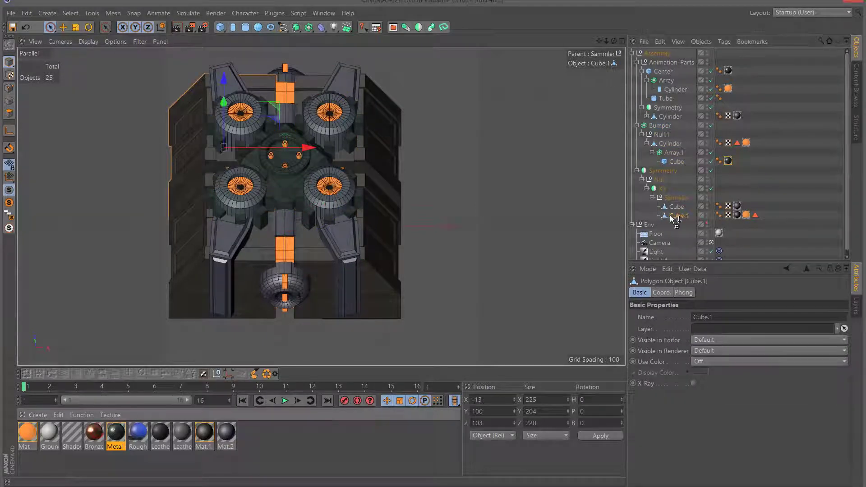
pyautogui.moveTo(751, 218); pyautogui.dragTo(751, 218)
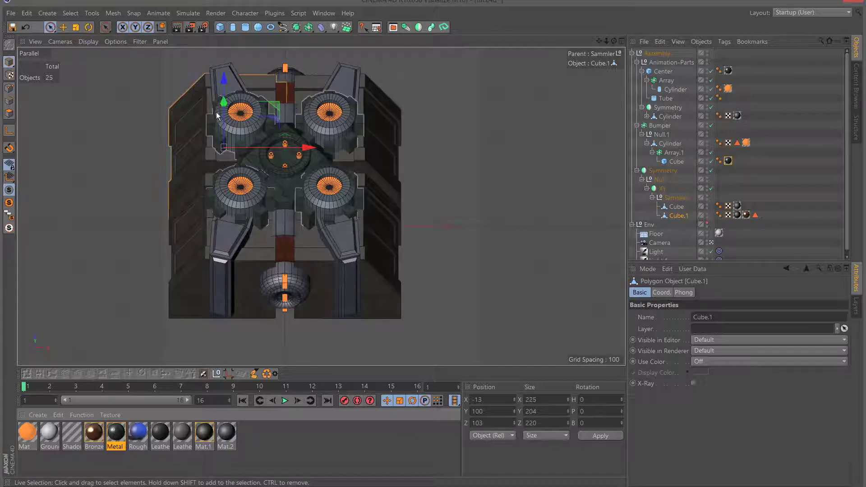
# Apply the Metal material to Tube under Center and reveal the Cube under Symmetry's Cylinder
pyautogui.click(238, 129)
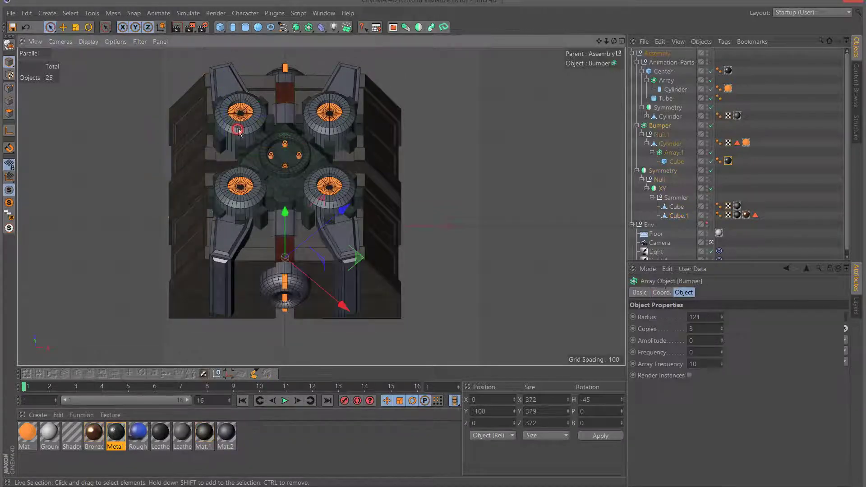
pyautogui.click(674, 90)
pyautogui.click(666, 99)
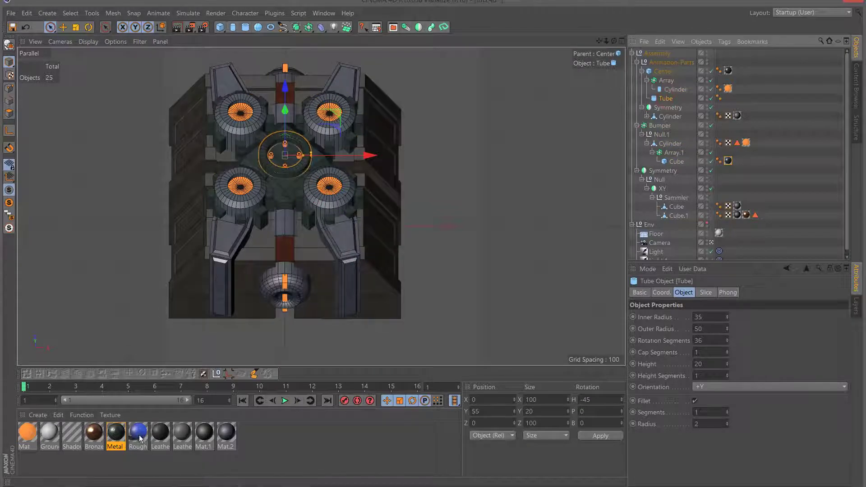
pyautogui.moveTo(117, 439); pyautogui.dragTo(671, 128)
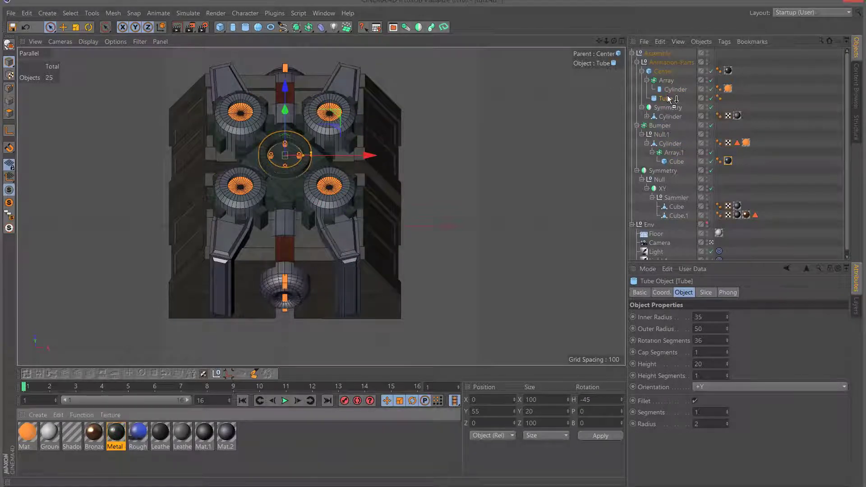
pyautogui.moveTo(670, 99); pyautogui.dragTo(669, 99)
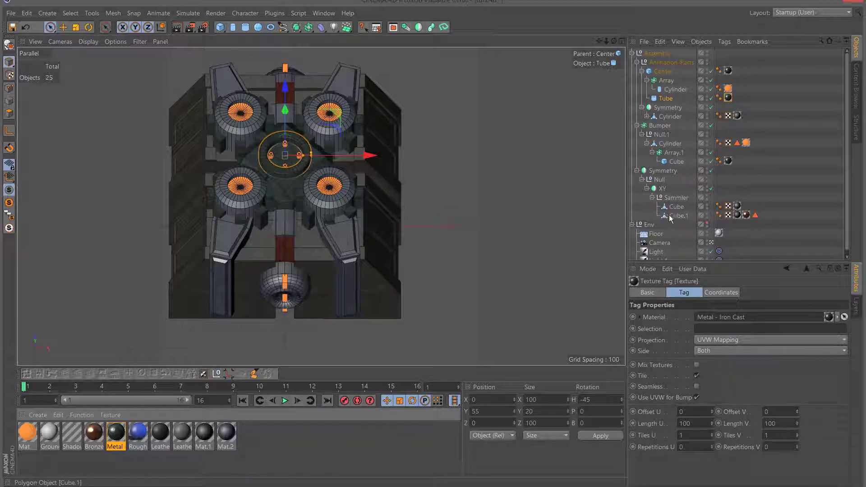
pyautogui.click(675, 161)
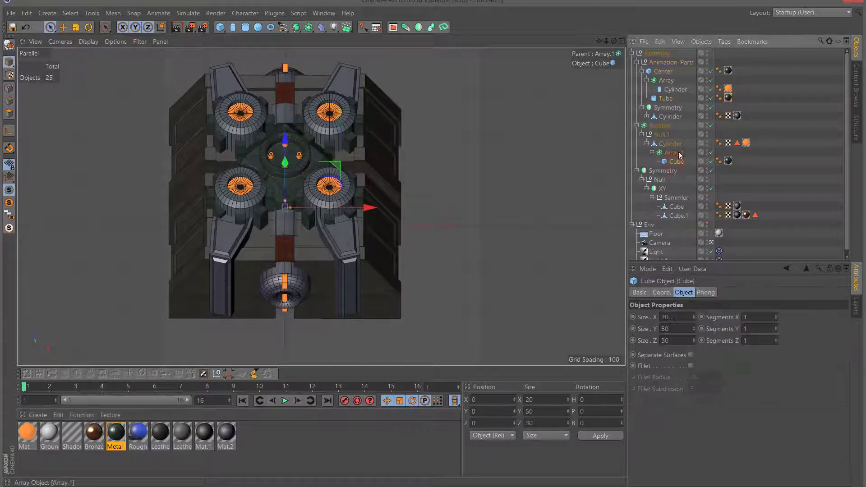
pyautogui.click(669, 116)
pyautogui.click(646, 117)
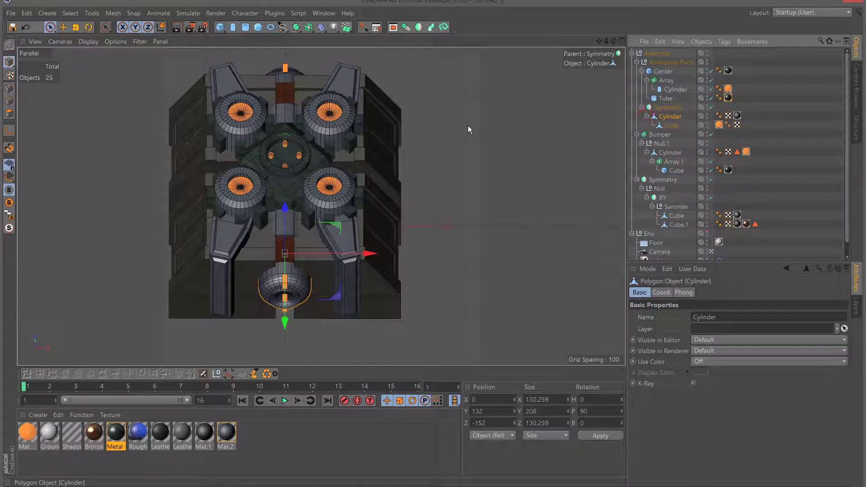
# Check a test render, then duplicate the orange Mat material (R204, G101, B22)
pyautogui.click(190, 27)
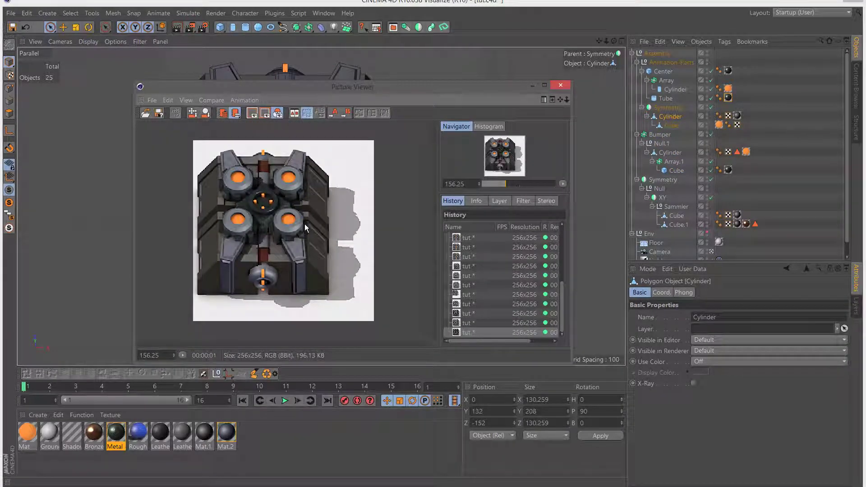
pyautogui.click(561, 86)
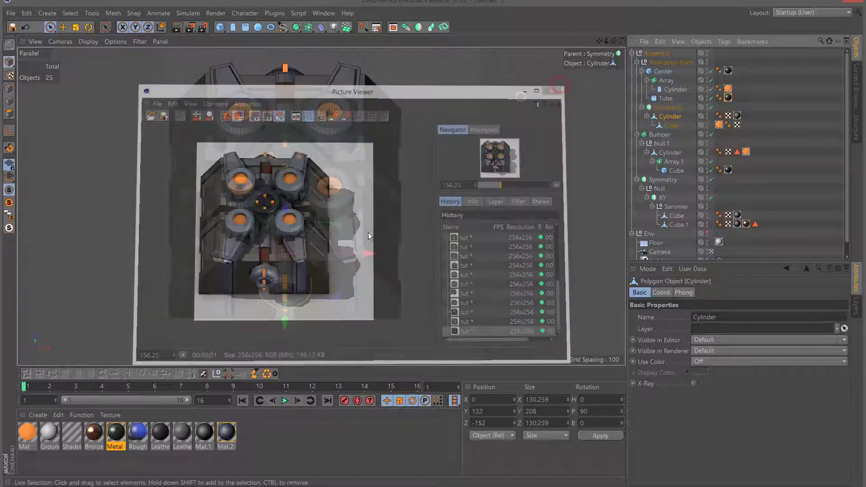
pyautogui.click(33, 434)
pyautogui.keyDown('ctrl'); pyautogui.moveTo(38, 432); pyautogui.dragTo(49, 434); pyautogui.keyUp('ctrl')
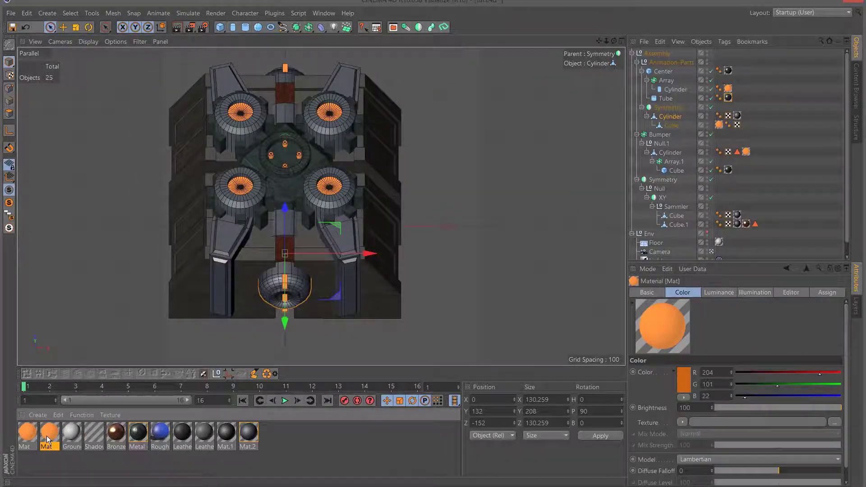
# Make the copied material red (R204, G41, B11) with luminance brightness about 44
pyautogui.doubleClick(50, 433)
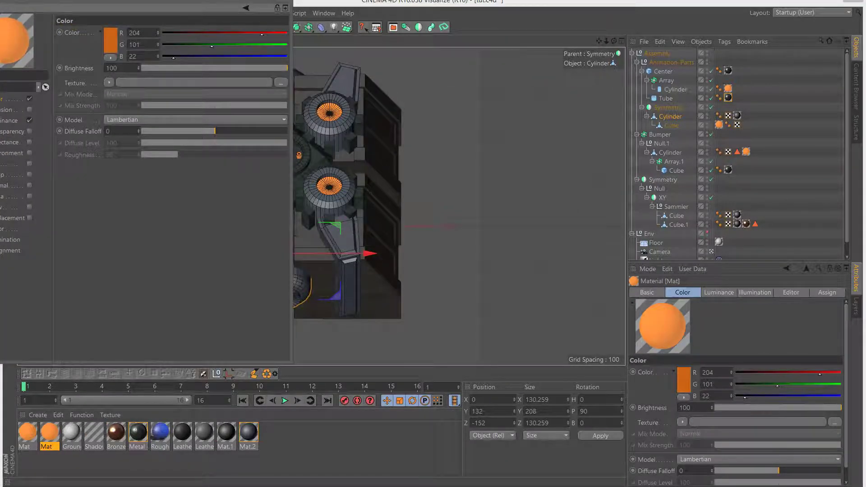
pyautogui.moveTo(1, 0); pyautogui.dragTo(192, 61)
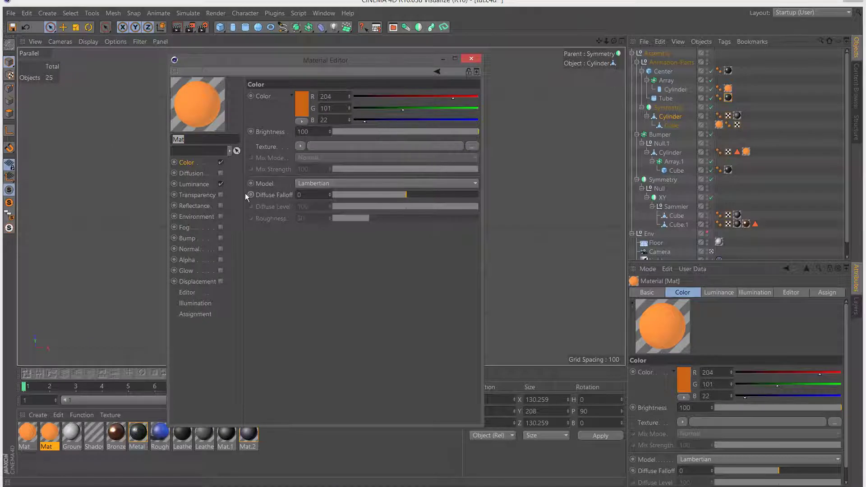
pyautogui.click(208, 185)
pyautogui.moveTo(390, 131); pyautogui.dragTo(395, 131)
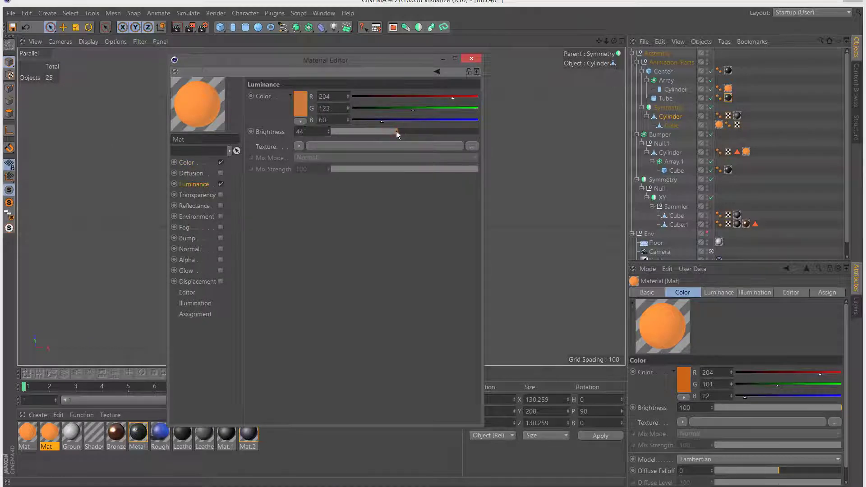
pyautogui.click(208, 161)
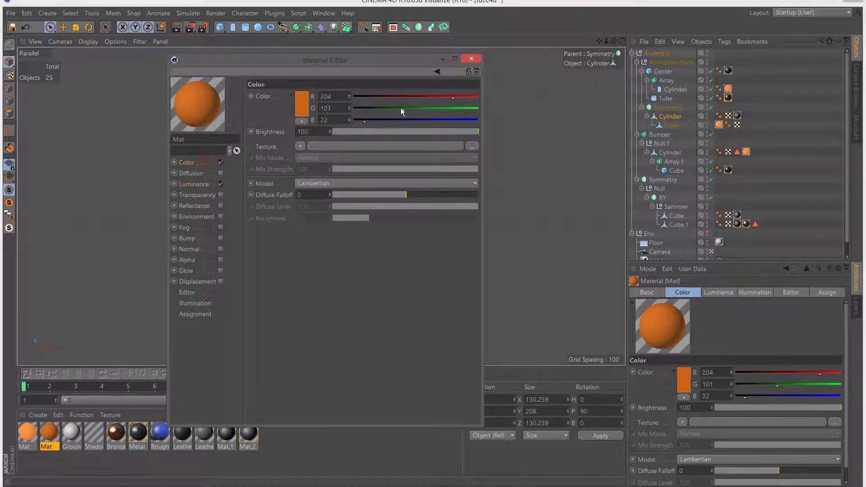
pyautogui.moveTo(404, 109); pyautogui.dragTo(374, 109)
pyautogui.click(472, 59)
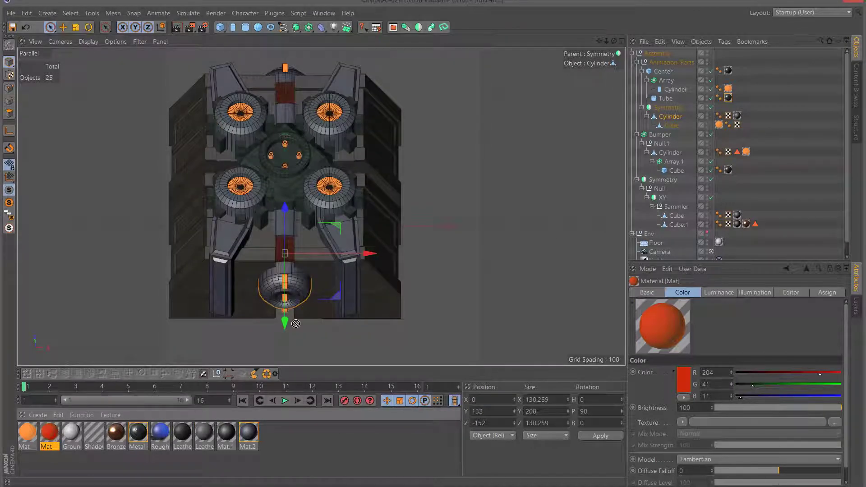
# Try the red material on Cube.1 in a test render, then give Cube.1 Metal - Iron Cast
pyautogui.moveTo(749, 224); pyautogui.dragTo(747, 225)
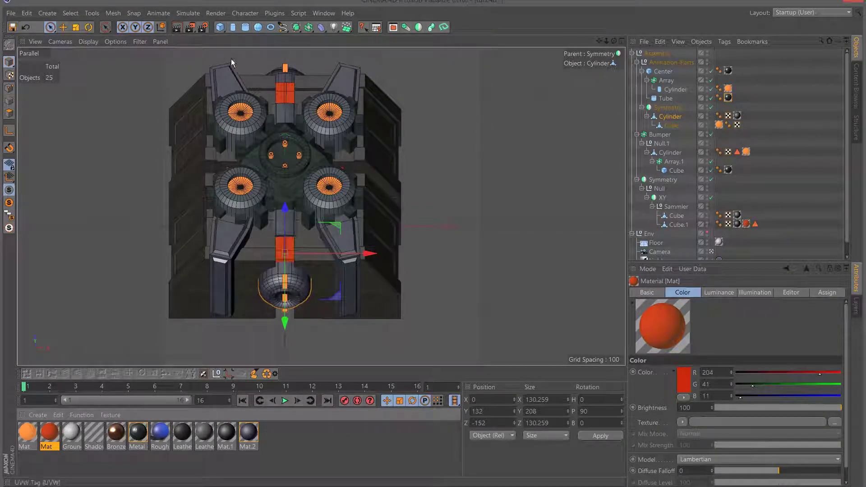
pyautogui.click(189, 27)
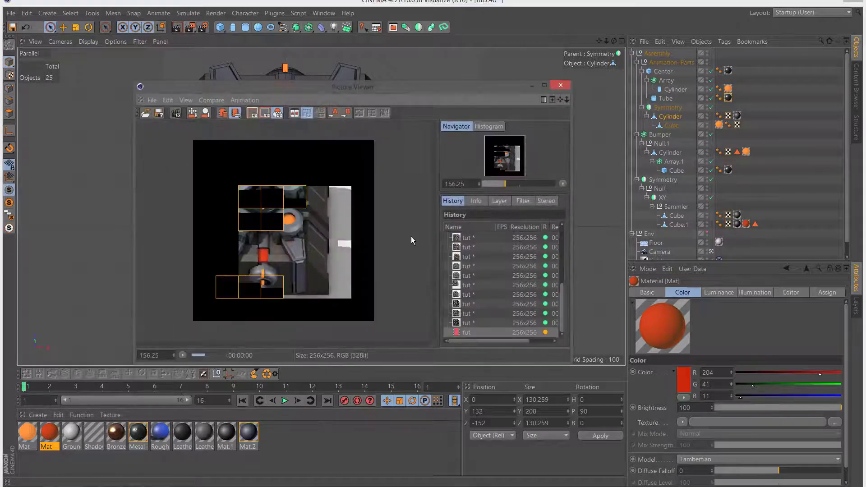
pyautogui.scroll(-7, 344, 217)
pyautogui.scroll(9, 341, 217)
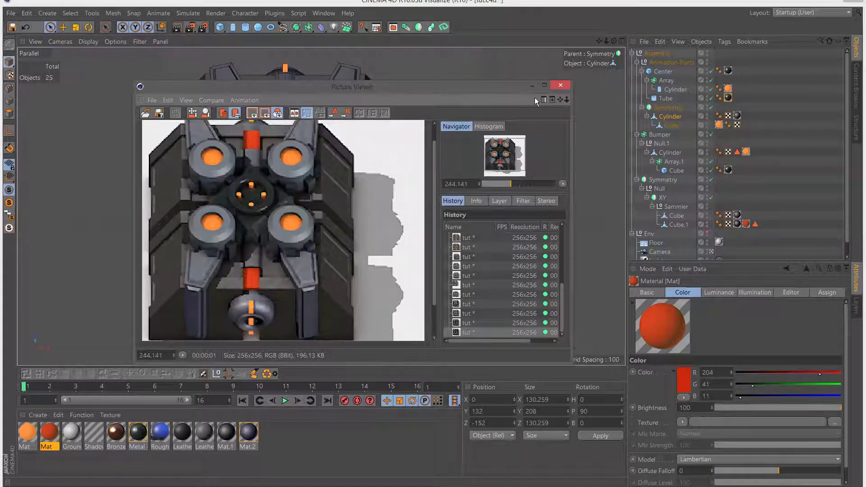
pyautogui.click(560, 86)
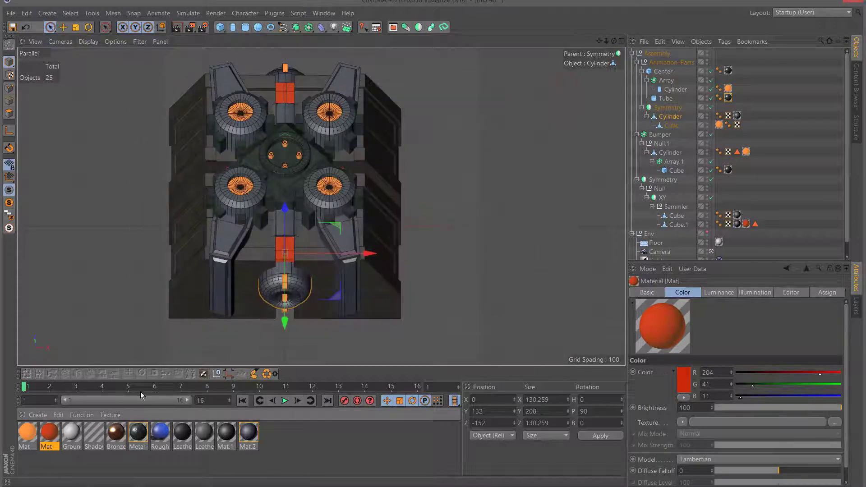
pyautogui.click(139, 434)
pyautogui.moveTo(749, 225); pyautogui.dragTo(750, 225)
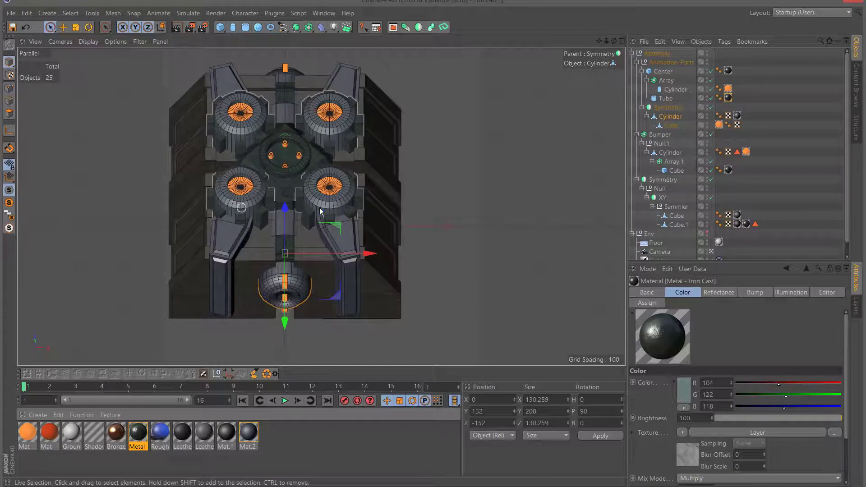
# Apply Metal - Iron Cast to the Cylinder under Bumper's Null.1 and check a render
pyautogui.click(677, 171)
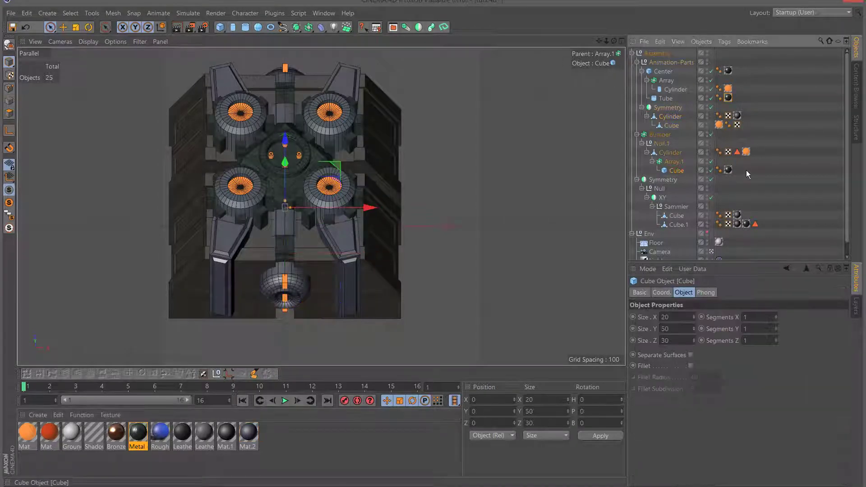
pyautogui.click(679, 164)
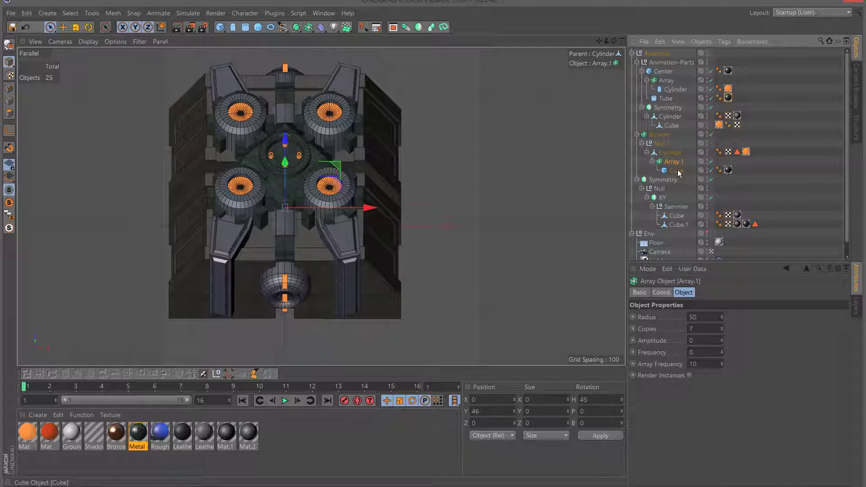
pyautogui.click(670, 135)
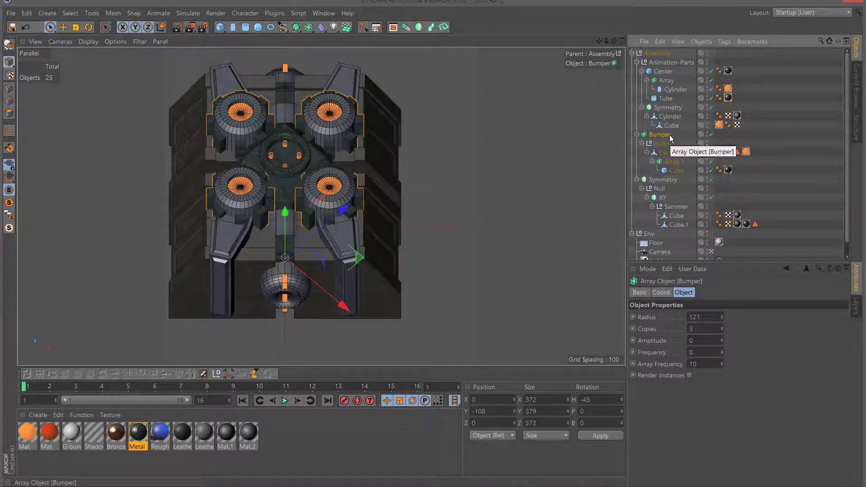
pyautogui.click(670, 153)
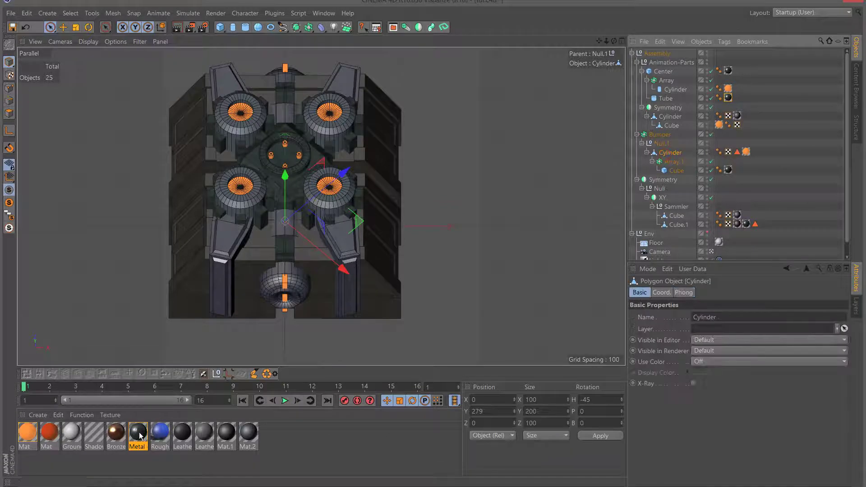
pyautogui.moveTo(137, 441); pyautogui.dragTo(248, 367)
pyautogui.moveTo(672, 154); pyautogui.dragTo(671, 154)
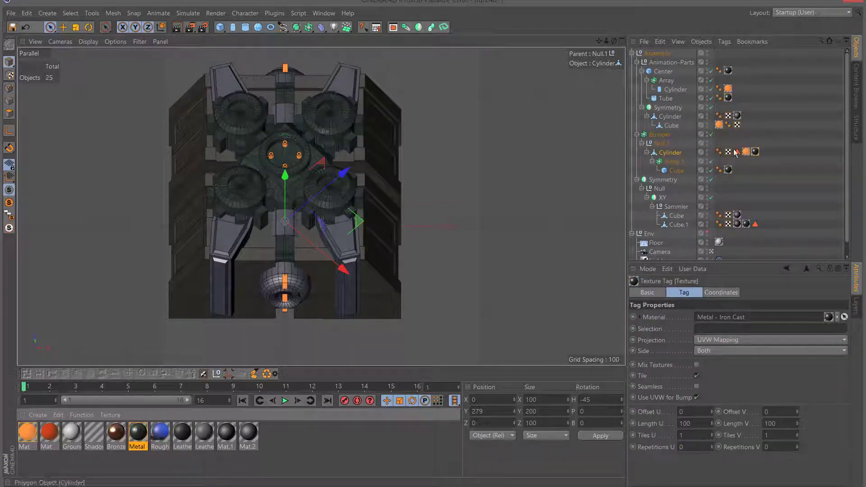
pyautogui.click(191, 27)
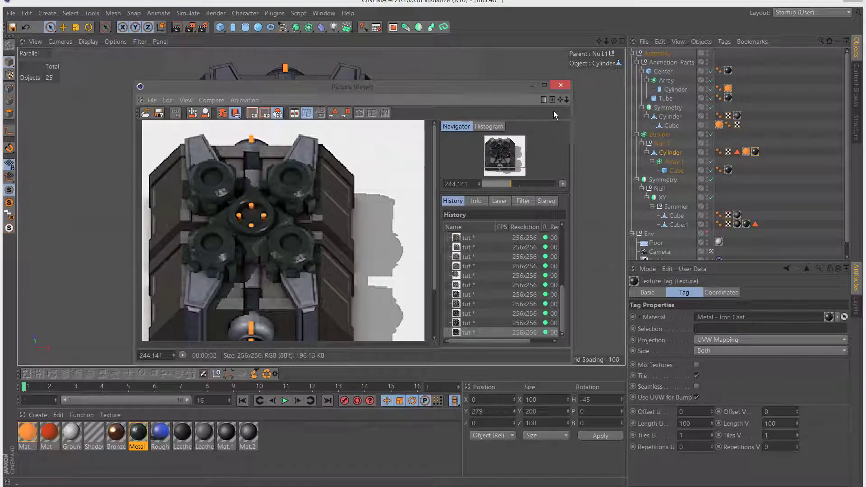
pyautogui.click(560, 85)
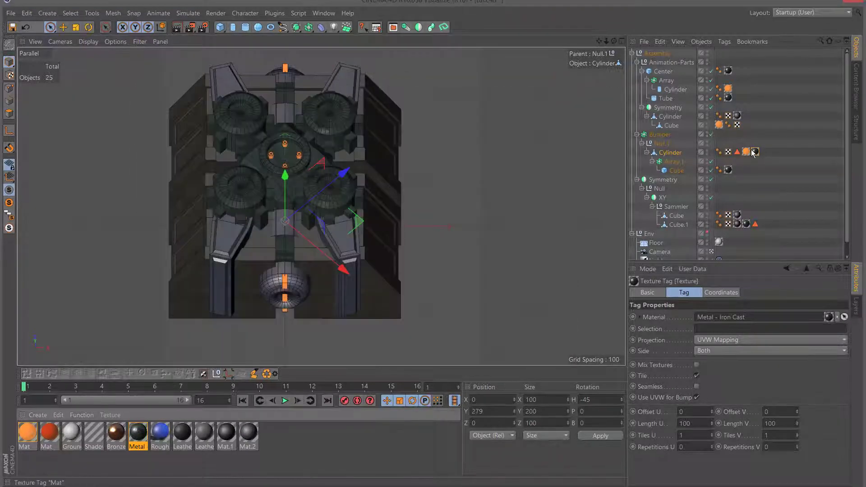
# Reorder the Cylinder's material tags so the orange shows, and verify in a render
pyautogui.moveTo(736, 152); pyautogui.dragTo(736, 152)
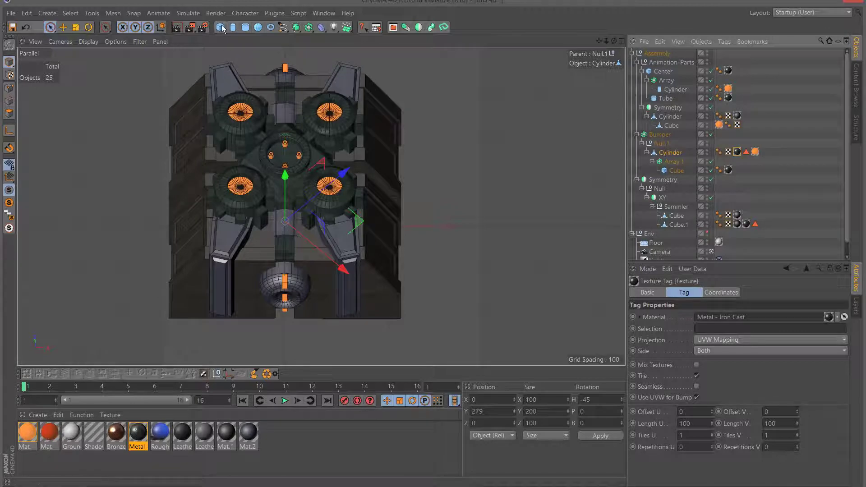
pyautogui.click(191, 27)
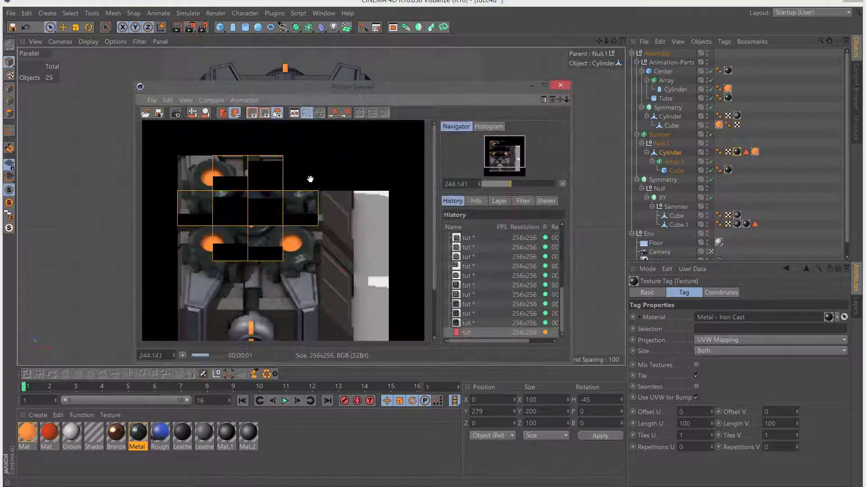
pyautogui.scroll(-5, 307, 205)
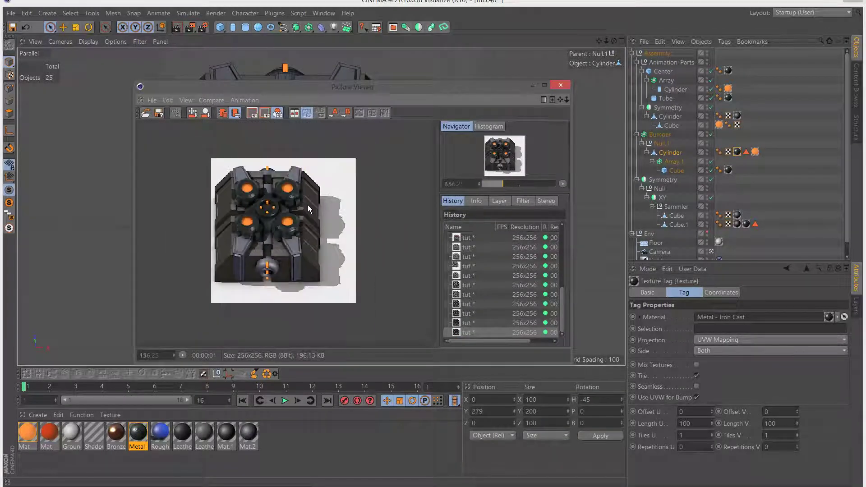
pyautogui.scroll(5, 308, 205)
pyautogui.scroll(3, 299, 203)
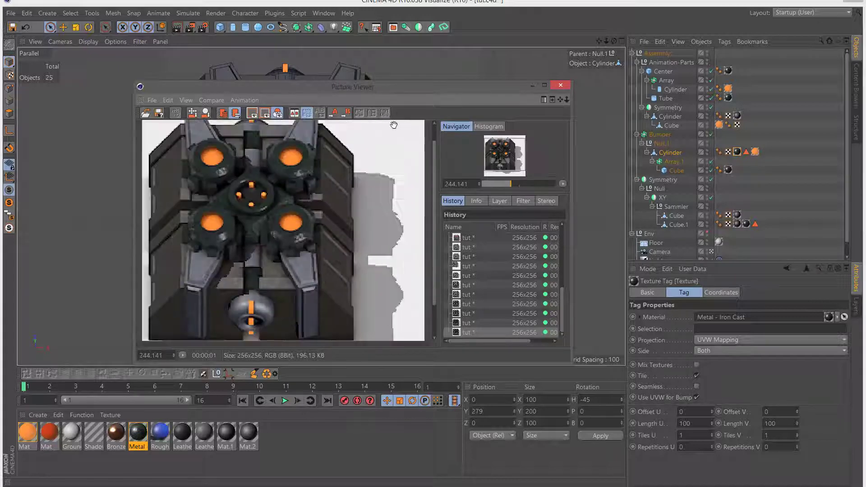
pyautogui.click(562, 85)
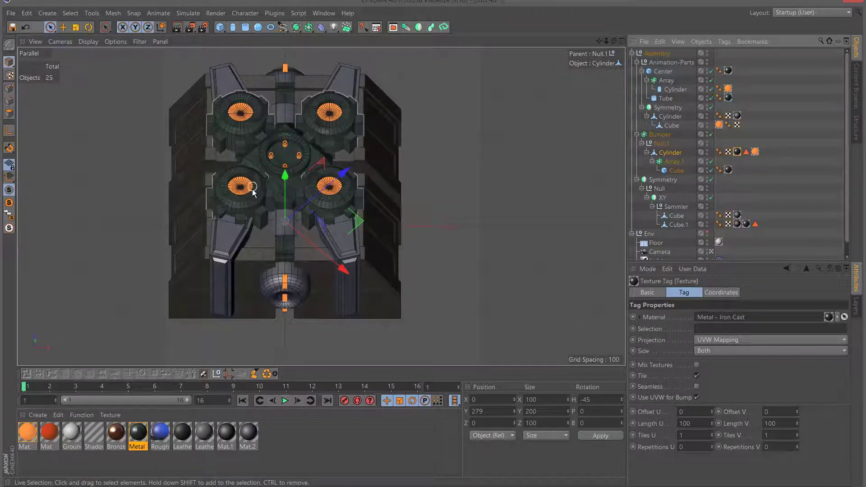
# Layer Mat.1 onto the bumper Cylinder and render a preview
pyautogui.click(229, 433)
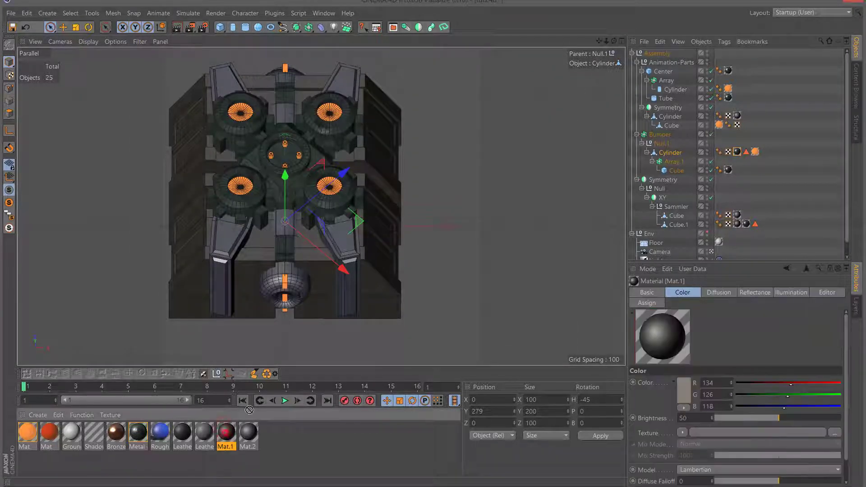
pyautogui.moveTo(739, 155); pyautogui.dragTo(739, 156)
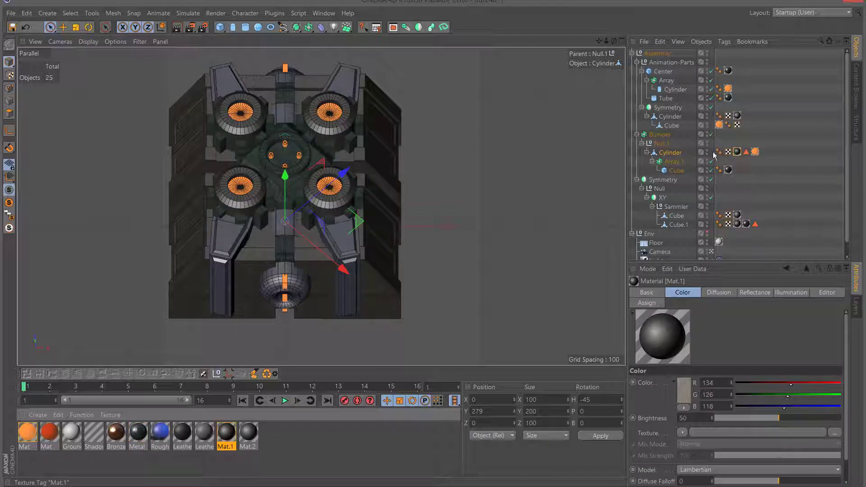
pyautogui.click(265, 169)
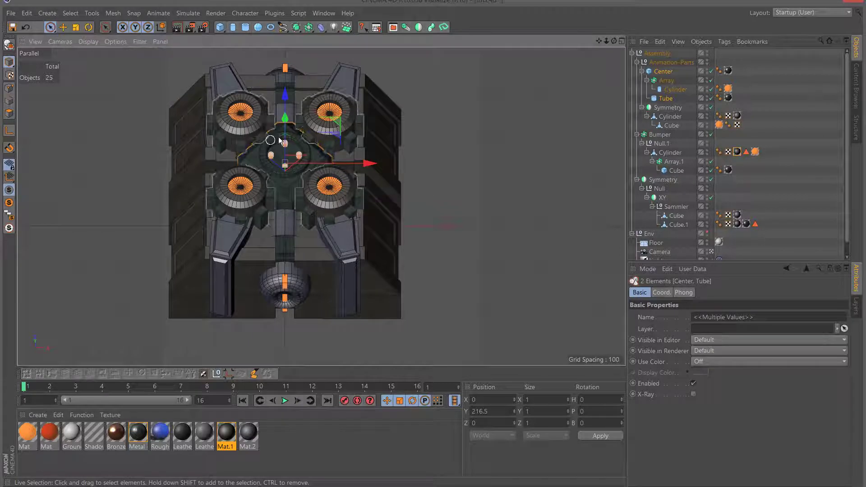
pyautogui.click(206, 434)
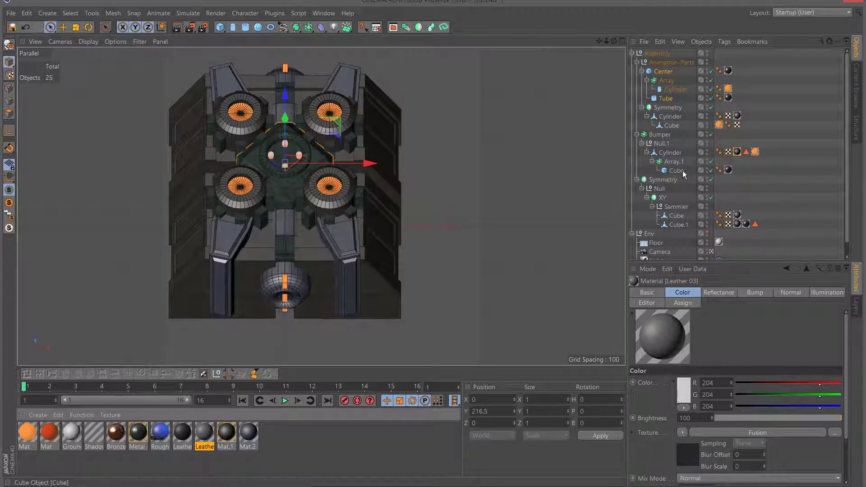
pyautogui.click(189, 27)
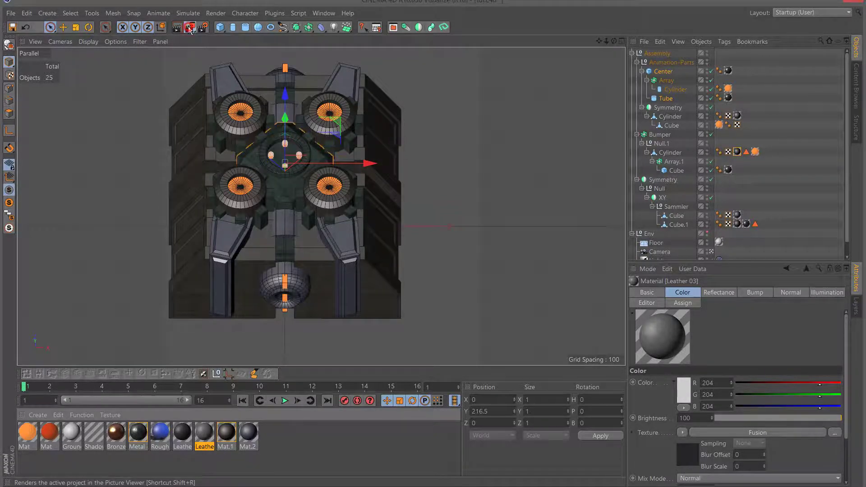
# Close the preview and apply Mat.2 to the Cube inside Array.1
pyautogui.scroll(-5, 371, 220)
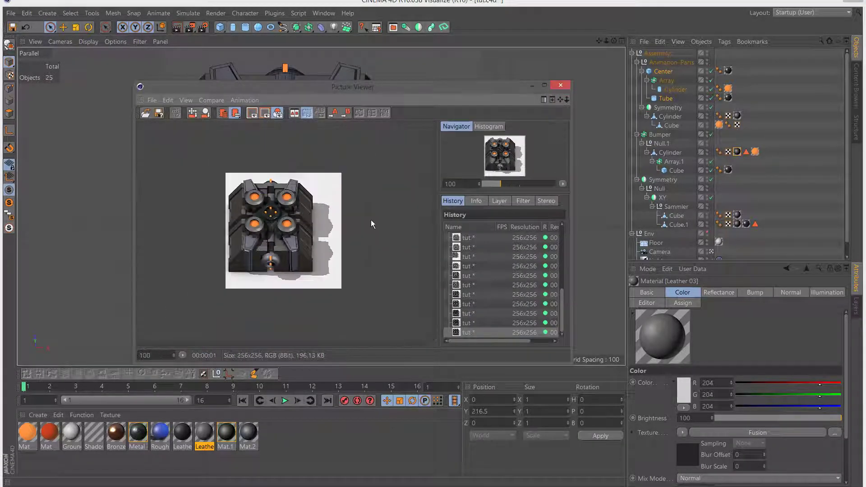
pyautogui.scroll(4, 347, 219)
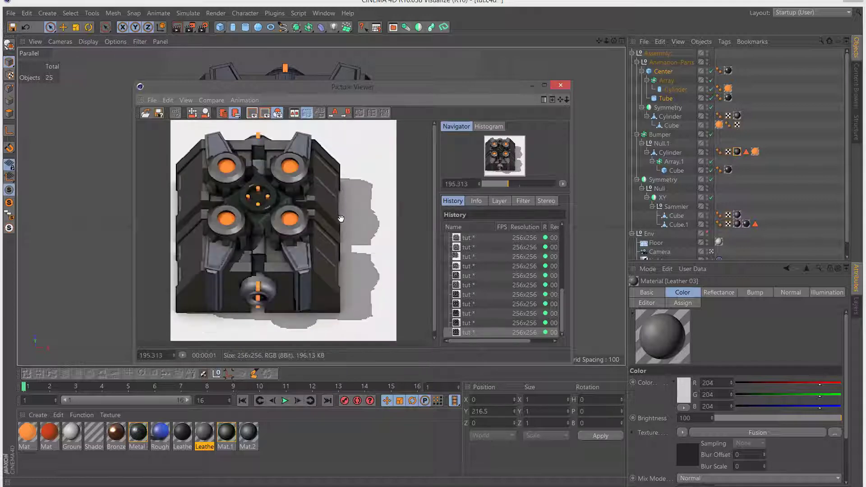
pyautogui.scroll(2, 341, 218)
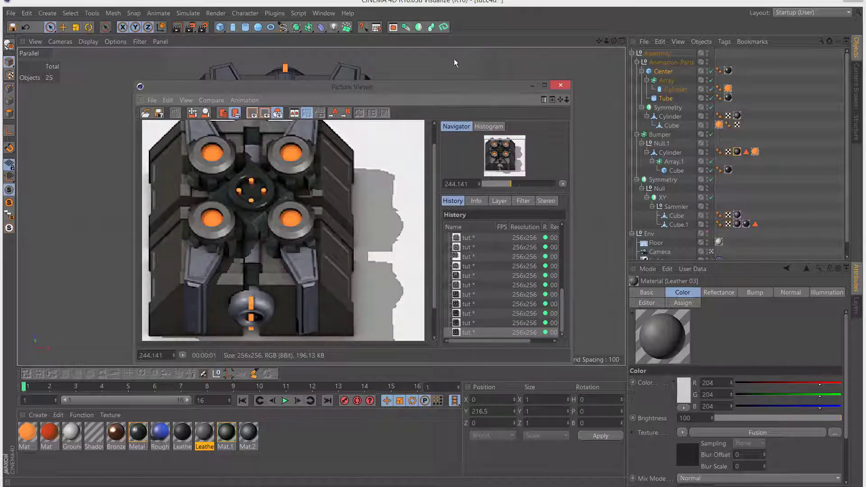
pyautogui.click(561, 85)
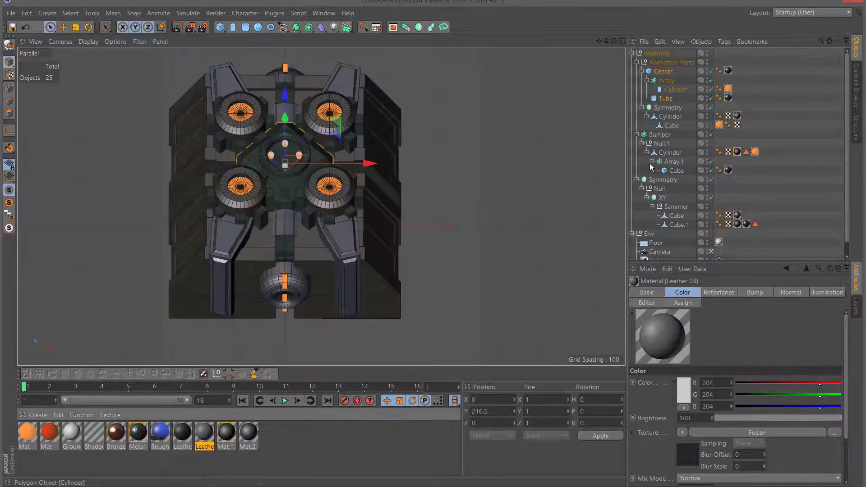
pyautogui.click(677, 171)
pyautogui.click(253, 433)
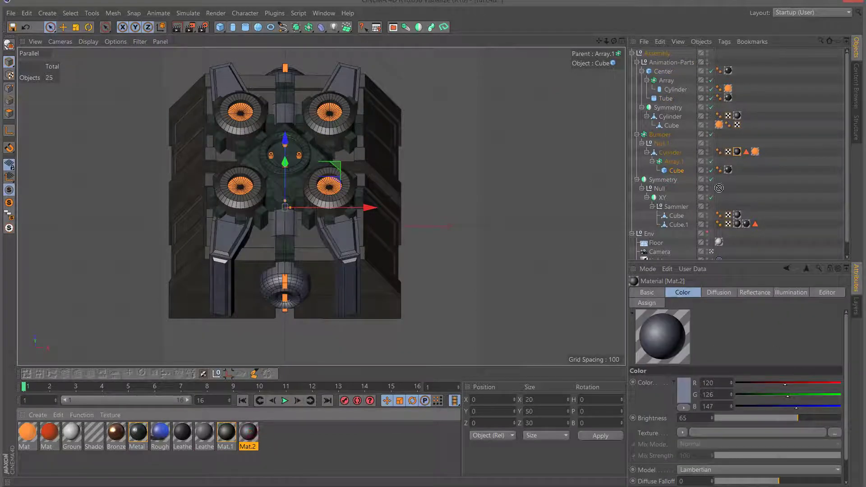
pyautogui.moveTo(731, 174); pyautogui.dragTo(729, 172)
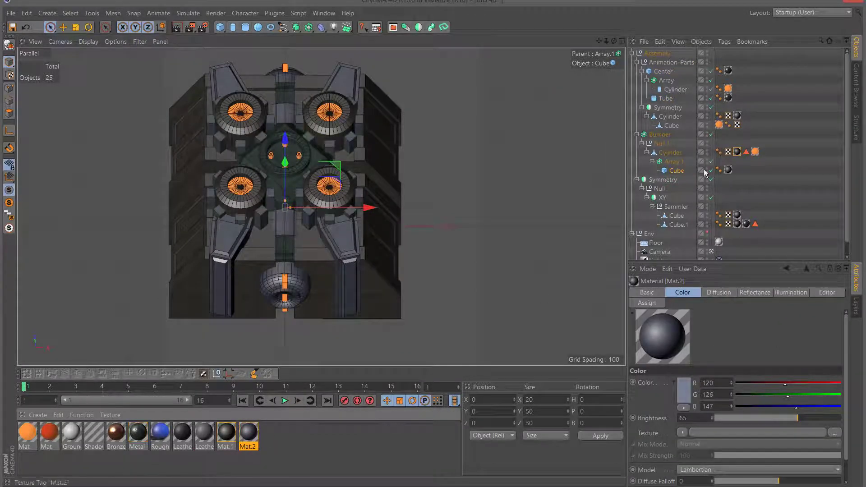
# Review a fresh test render, then pan the view to shift the model right
pyautogui.click(190, 27)
pyautogui.scroll(-5, 291, 176)
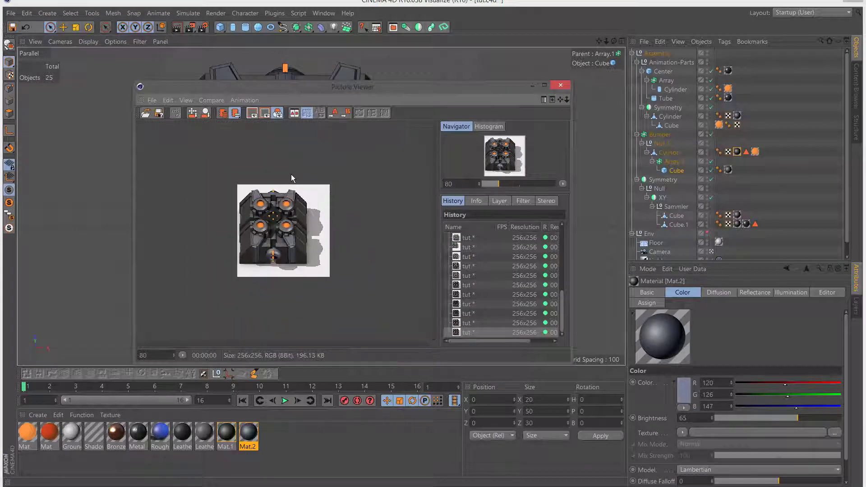
pyautogui.scroll(3, 294, 185)
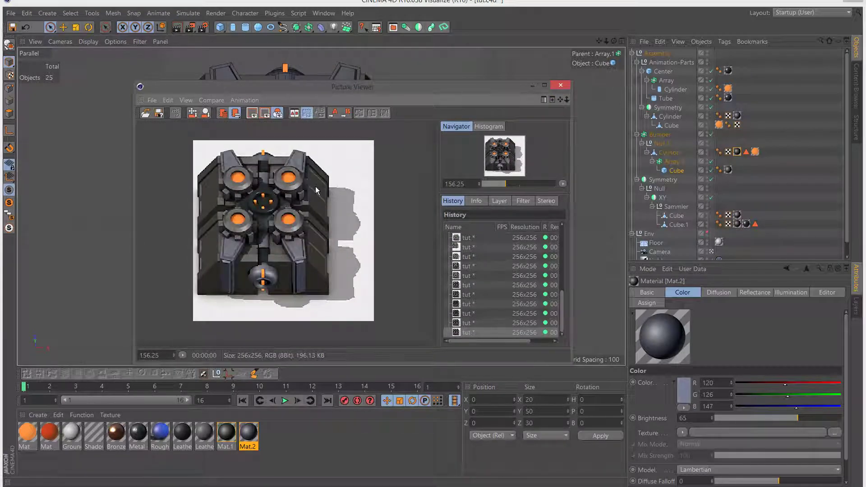
pyautogui.scroll(-3, 299, 195)
pyautogui.scroll(1, 300, 195)
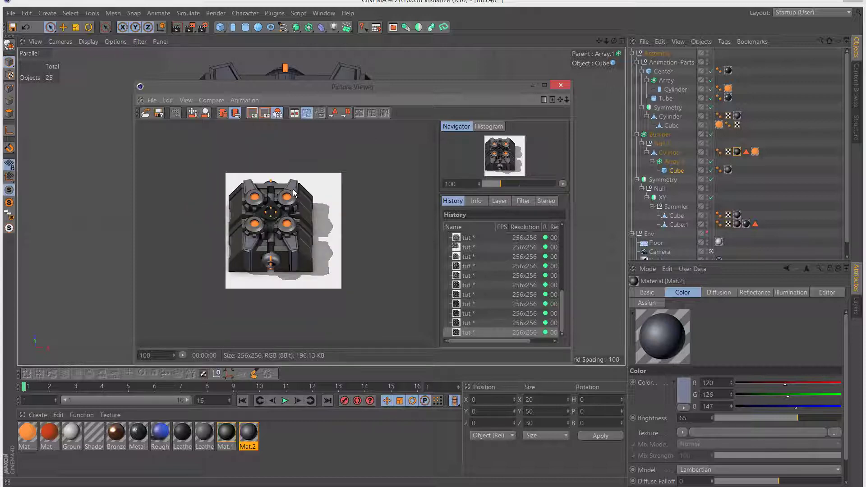
pyautogui.click(560, 85)
pyautogui.moveTo(600, 40); pyautogui.dragTo(620, 43)
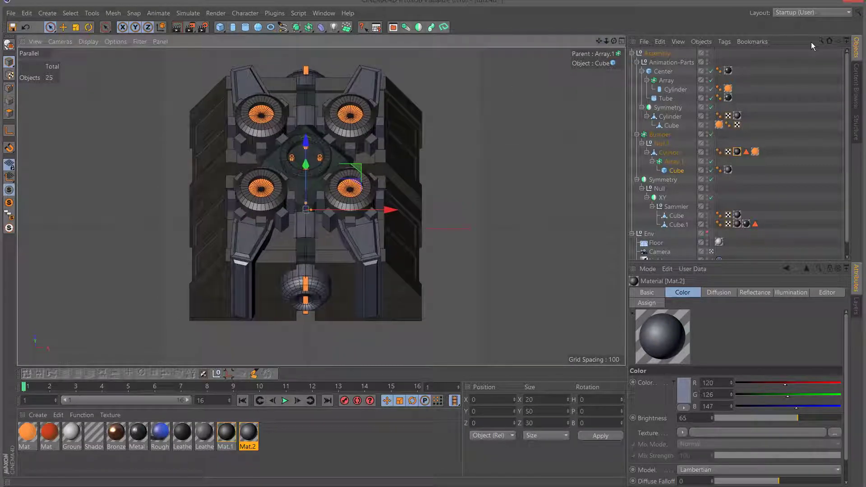
# Expand Animation-Parts and fold away the Bumper and lower Symmetry hierarchies
pyautogui.click(673, 62)
pyautogui.click(636, 62)
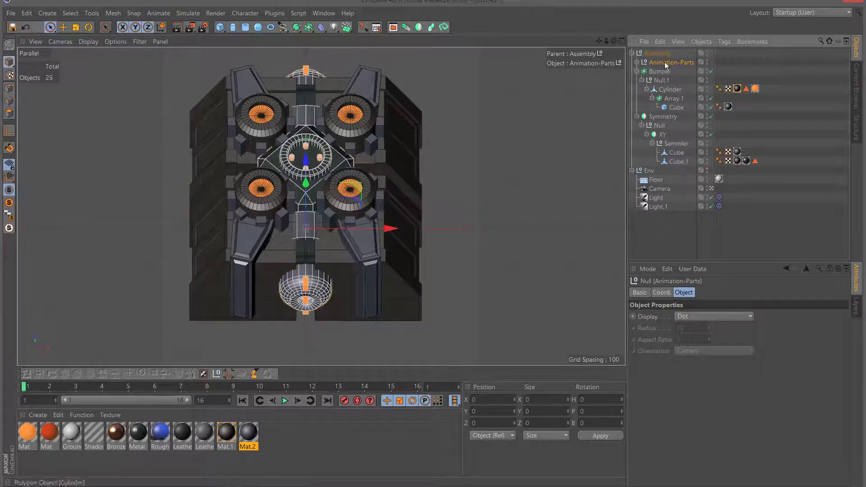
pyautogui.click(637, 62)
pyautogui.click(637, 134)
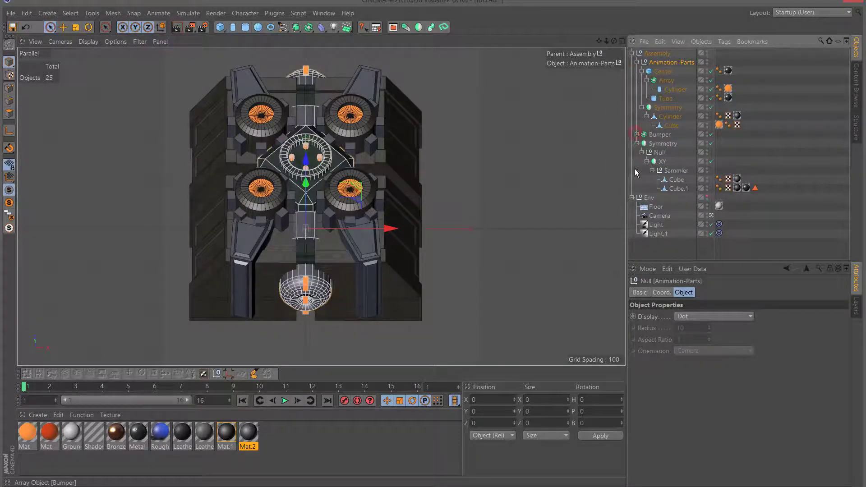
pyautogui.click(637, 144)
# Select Center, then the Array, and finally the bottom Cylinder under Symmetry
pyautogui.click(665, 73)
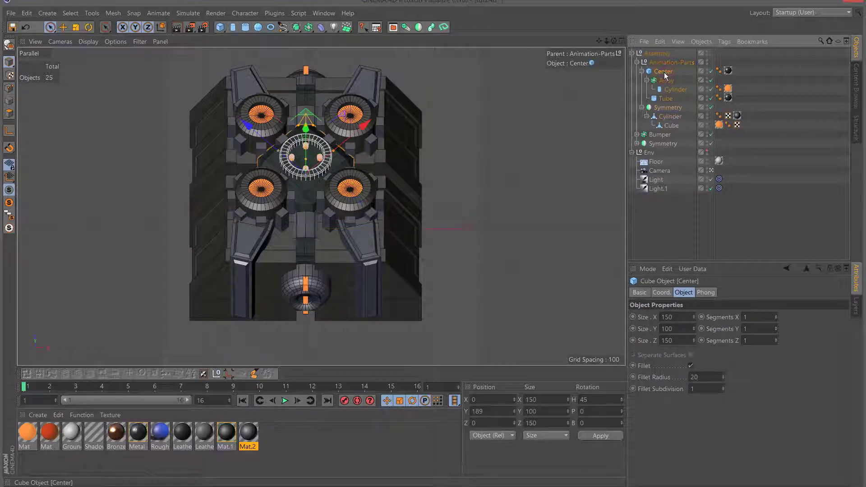
pyautogui.click(667, 80)
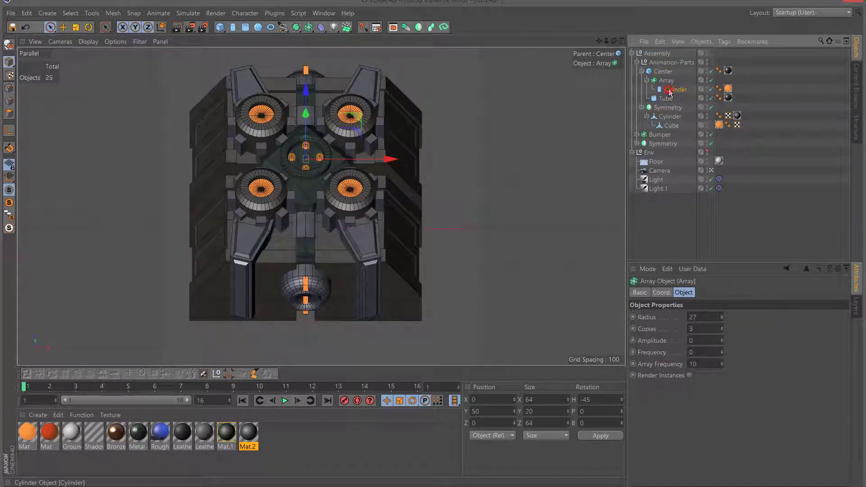
pyautogui.click(673, 89)
pyautogui.click(667, 80)
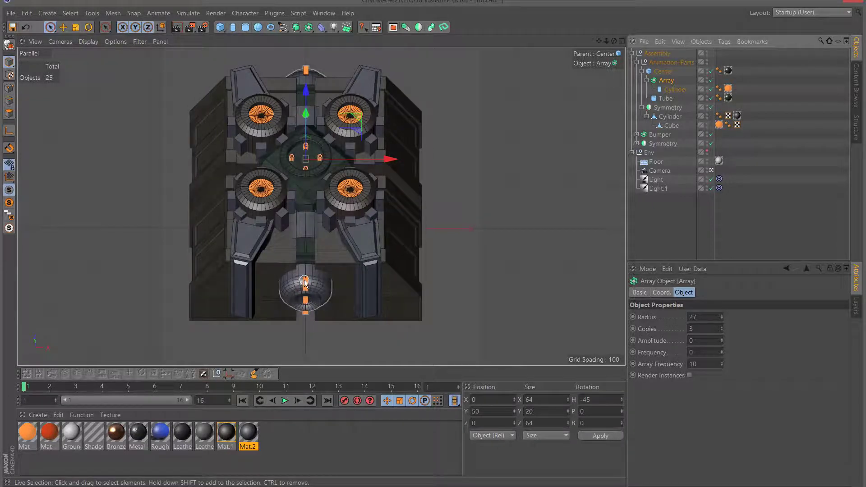
pyautogui.click(670, 118)
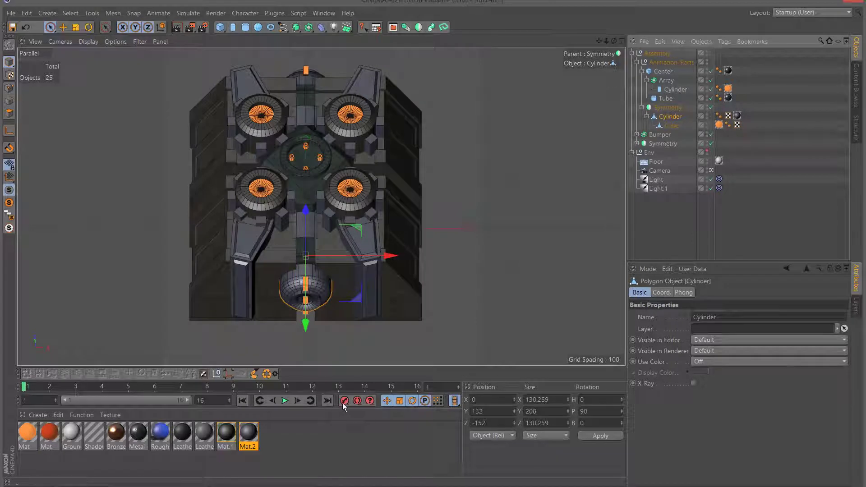
pyautogui.press('Return')
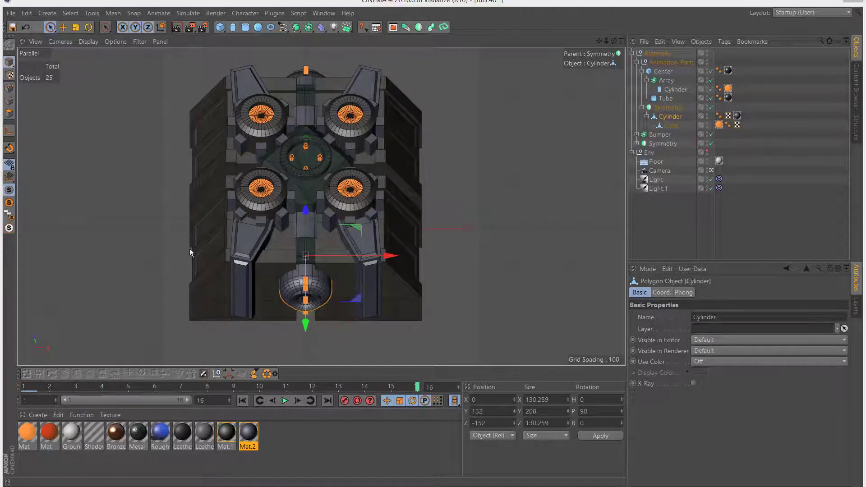
# Try a first rotation of the bottom Cylinder around its banking axis
pyautogui.press('XF86Calculator')
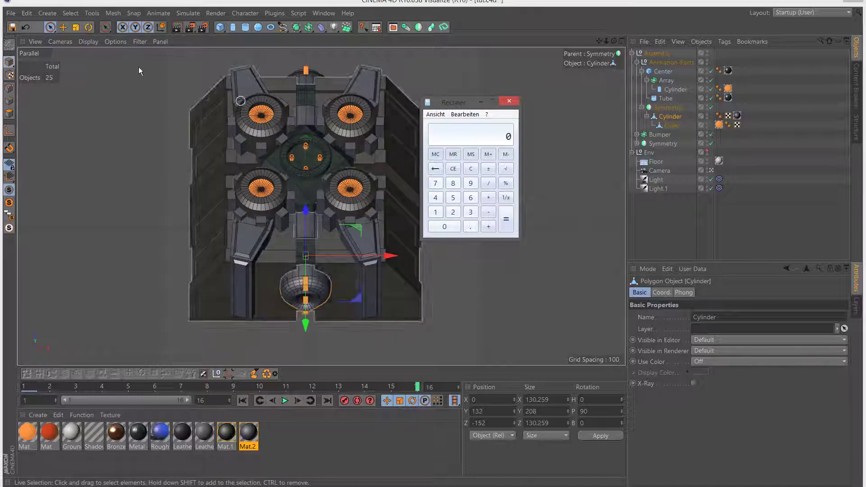
pyautogui.click(90, 28)
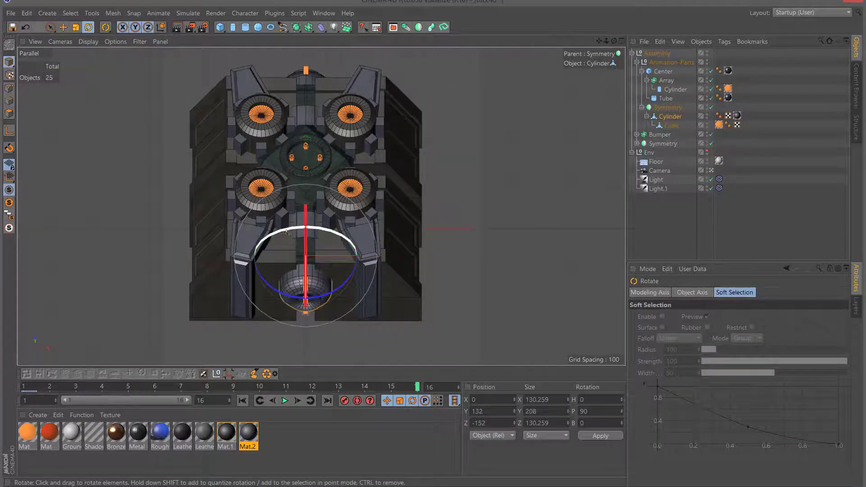
pyautogui.moveTo(307, 227); pyautogui.dragTo(370, 251)
pyautogui.moveTo(356, 326)
pyautogui.mouseDown()
pyautogui.moveTo(350, 328)
pyautogui.moveTo(359, 324)
pyautogui.mouseUp()
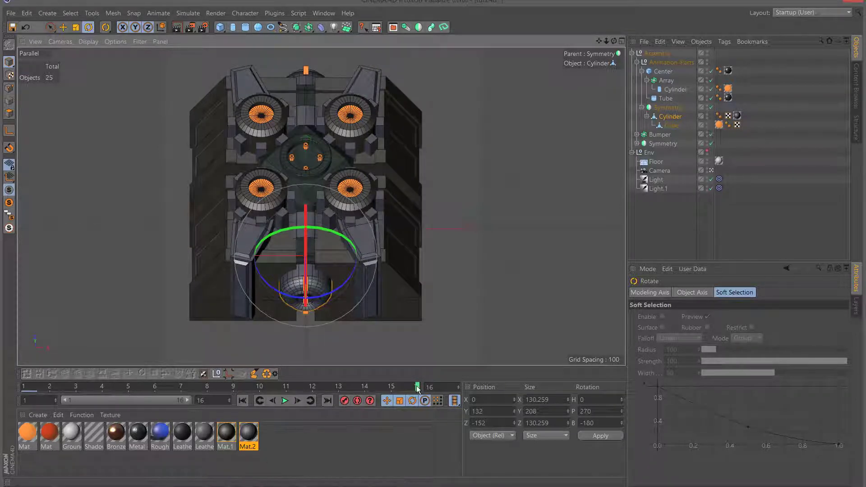
# Compute 180/16 − 180 in Calculator, giving −168.75
pyautogui.press('XF86Calculator')
pyautogui.moveTo(456, 103); pyautogui.dragTo(464, 148)
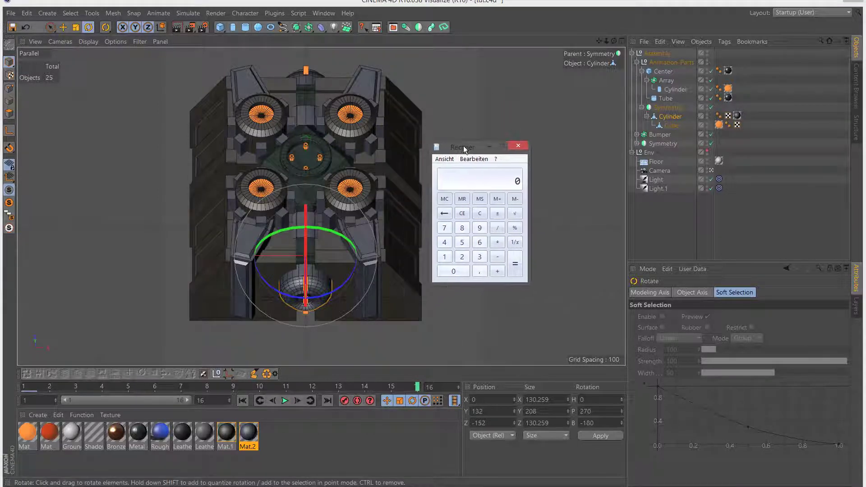
pyautogui.write('180/16')
pyautogui.press('Return')
pyautogui.write('-180')
pyautogui.press('Return')
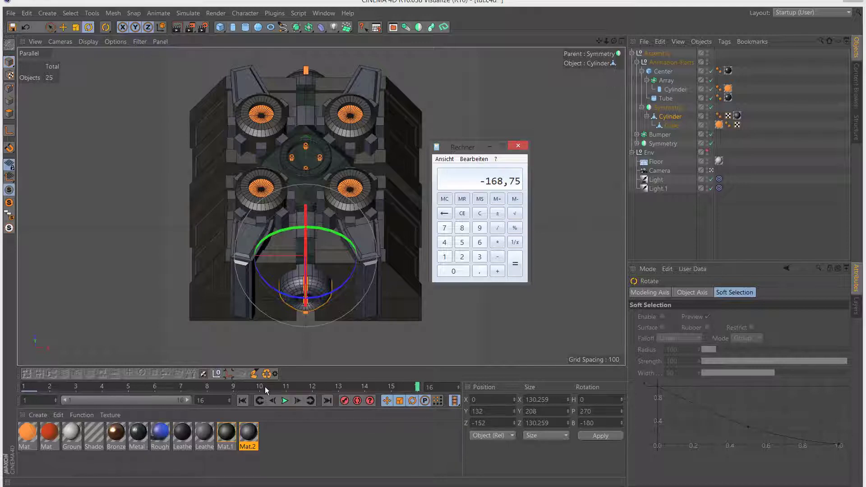
# At frame 16, enter a −168.75 bank for the Cylinder, then undo back to P 90, B 0
pyautogui.click(417, 387)
pyautogui.click(588, 423)
pyautogui.moveTo(587, 424); pyautogui.dragTo(607, 424)
pyautogui.write('68.75')
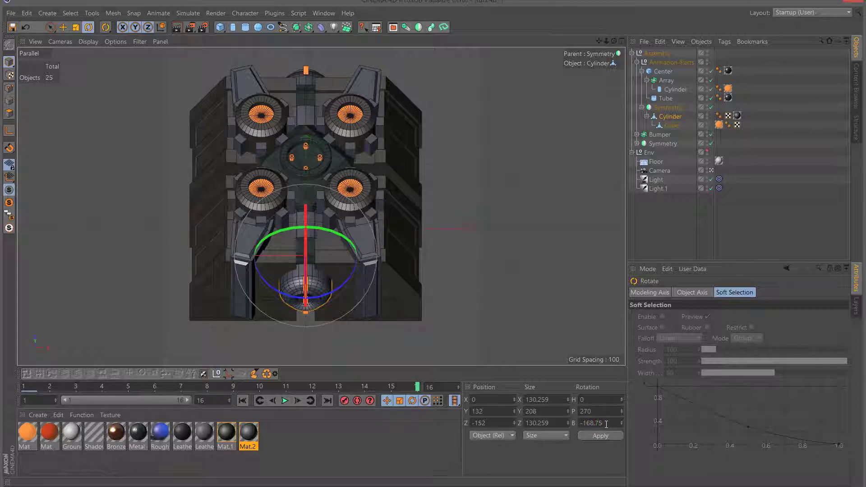
pyautogui.press('Return')
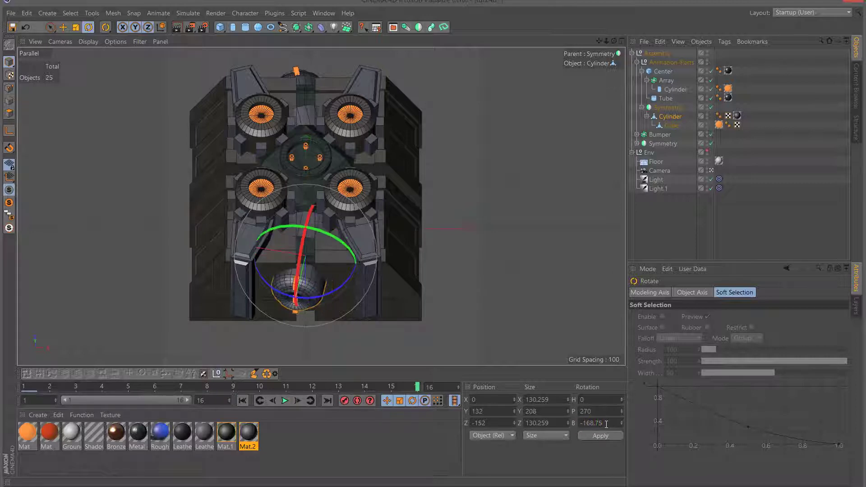
pyautogui.hotkey('ctrl', 'z')
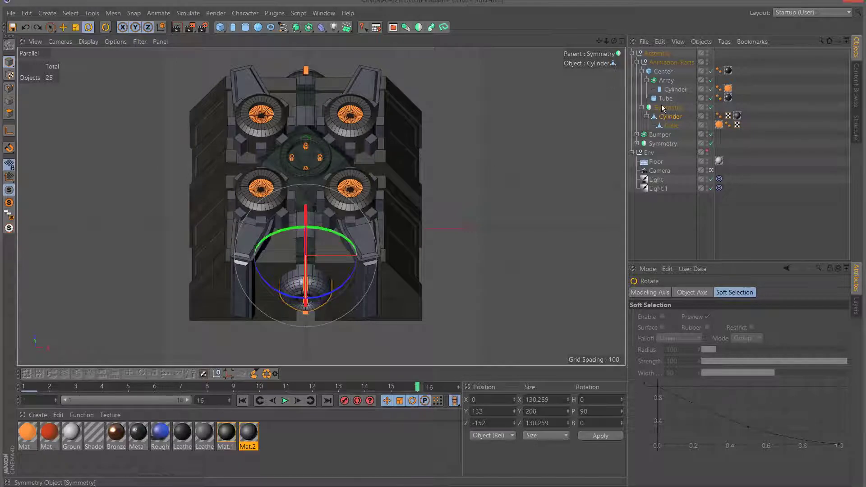
# Delete the bottom Cylinder's keyframe in the Timeline window, then select its child Cube
pyautogui.click(673, 126)
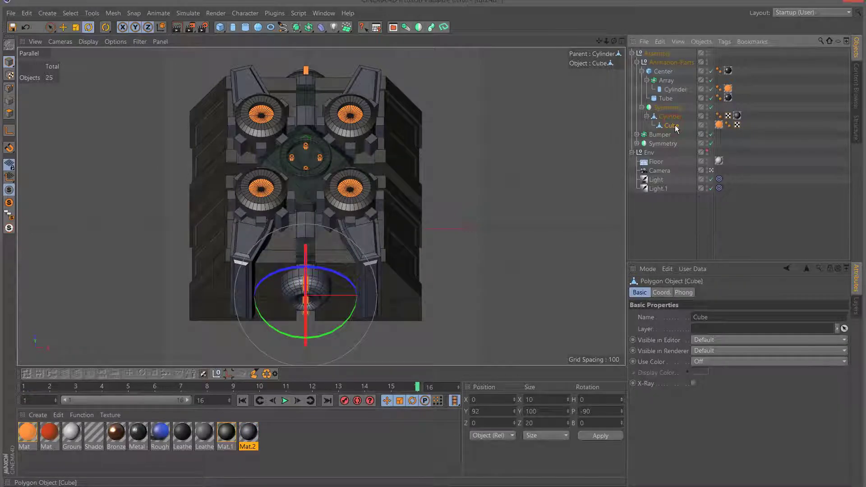
pyautogui.click(674, 116)
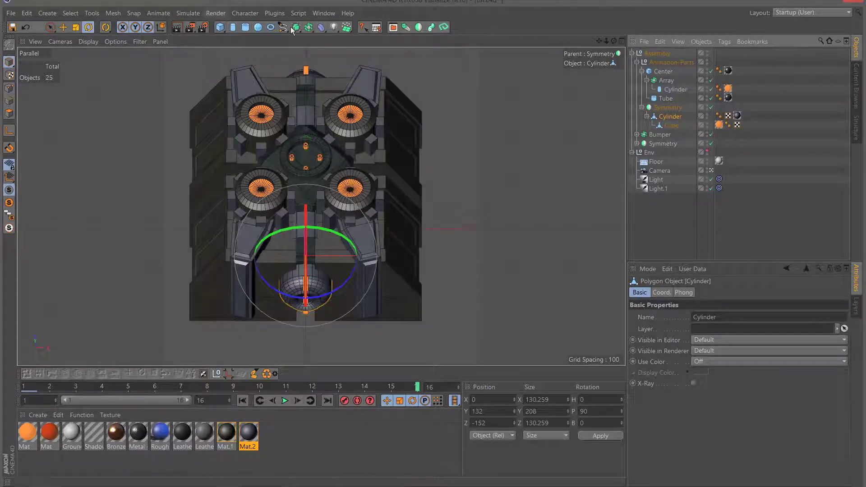
pyautogui.click(324, 13)
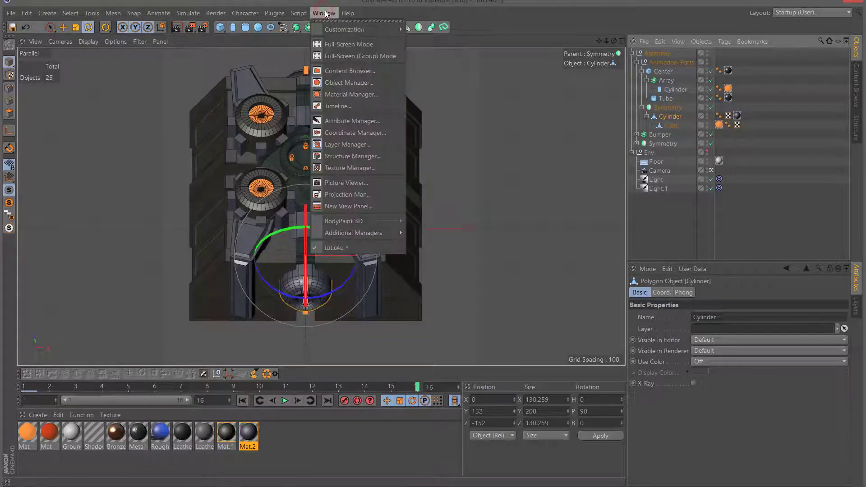
pyautogui.click(340, 106)
pyautogui.moveTo(90, 115); pyautogui.dragTo(4, 57)
pyautogui.press('Delete')
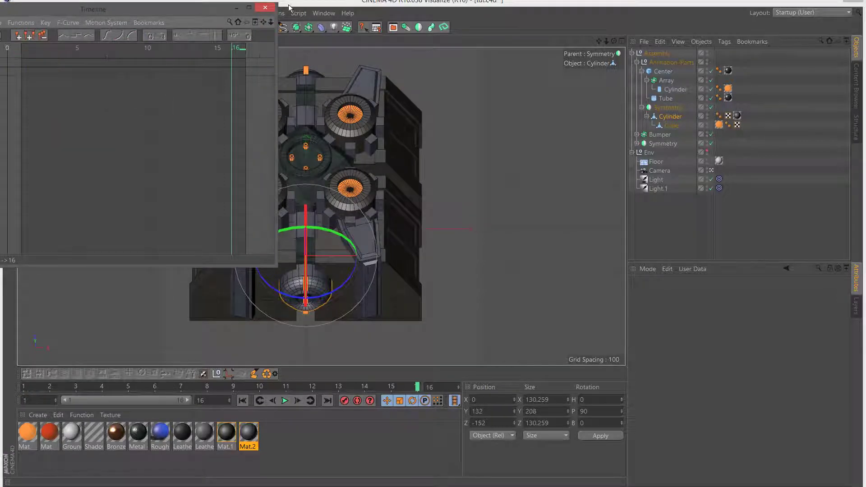
pyautogui.click(272, 8)
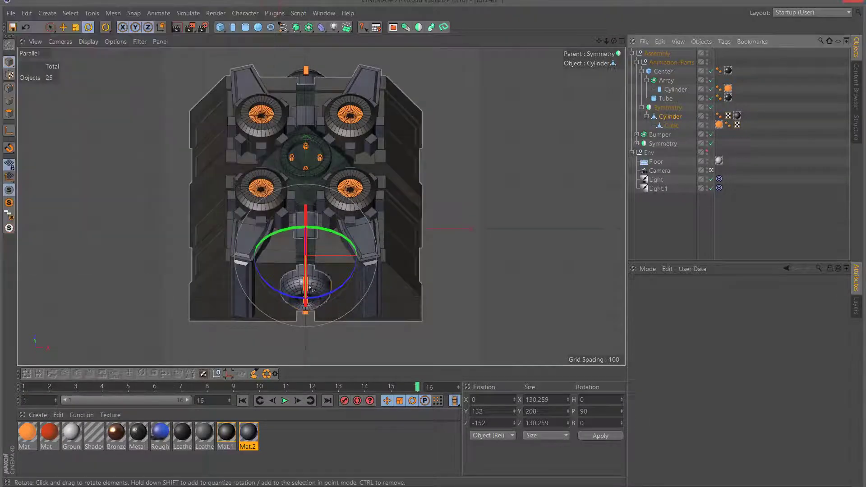
pyautogui.click(672, 125)
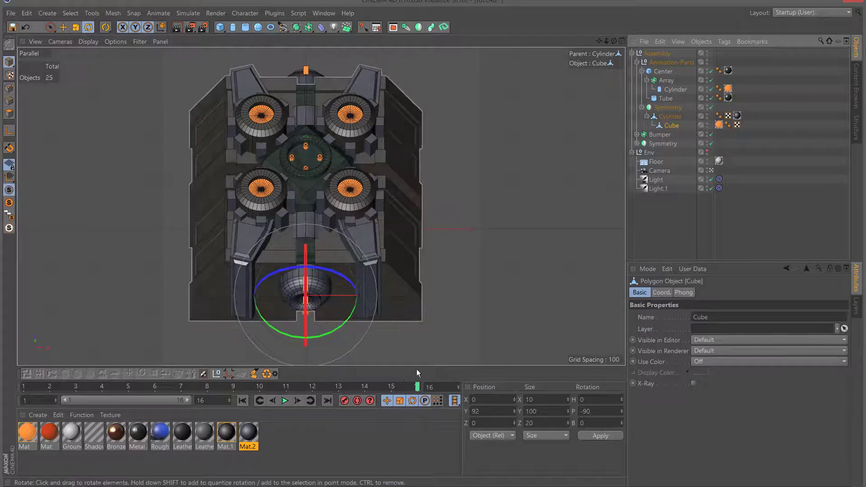
# Spin the Cube on its banking axis, set B to 168.75 and record a keyframe at the end
pyautogui.moveTo(418, 388); pyautogui.dragTo(25, 388)
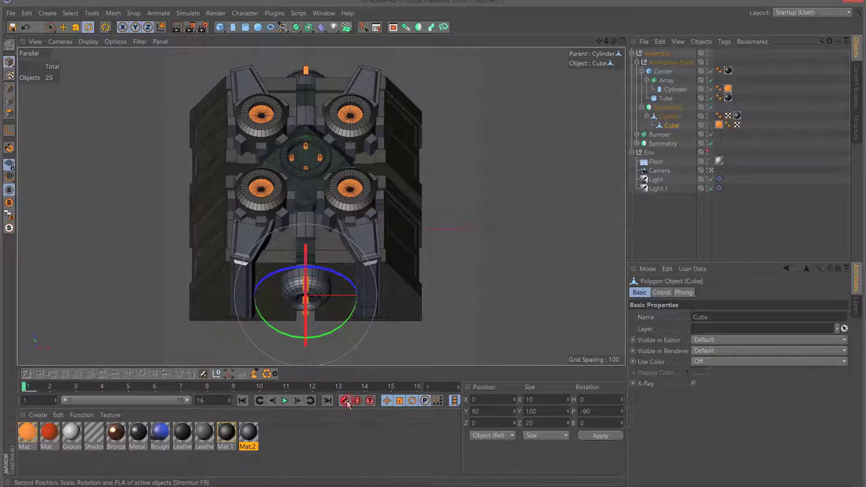
pyautogui.moveTo(28, 391); pyautogui.dragTo(377, 390)
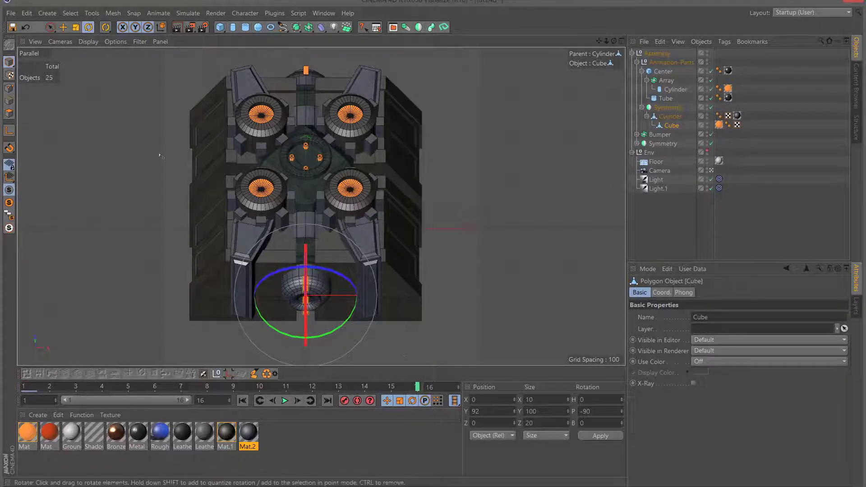
pyautogui.moveTo(271, 276); pyautogui.dragTo(339, 318)
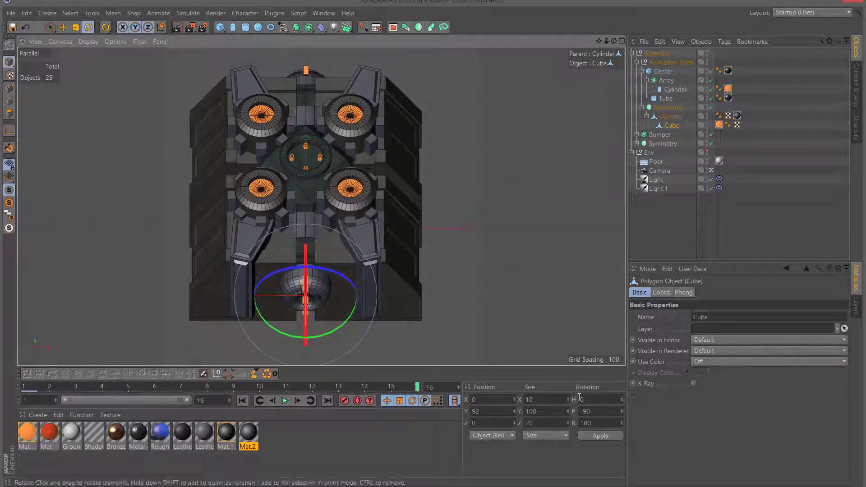
pyautogui.doubleClick(587, 423)
pyautogui.write('68.75')
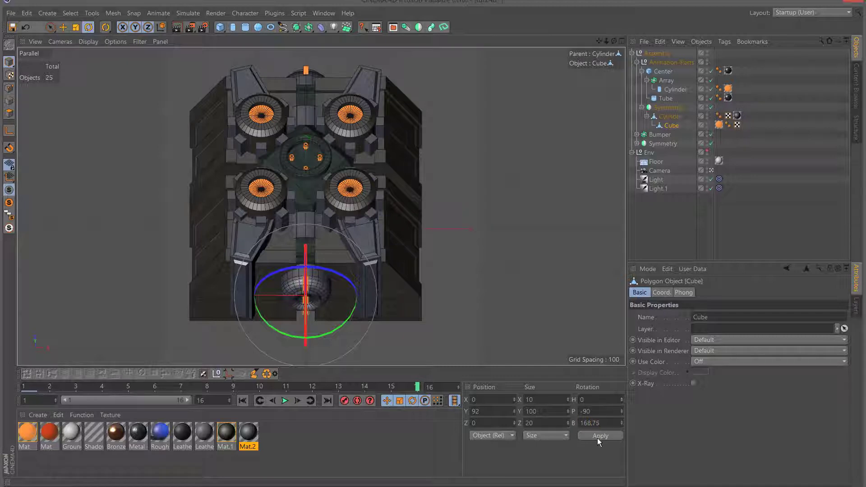
pyautogui.click(597, 437)
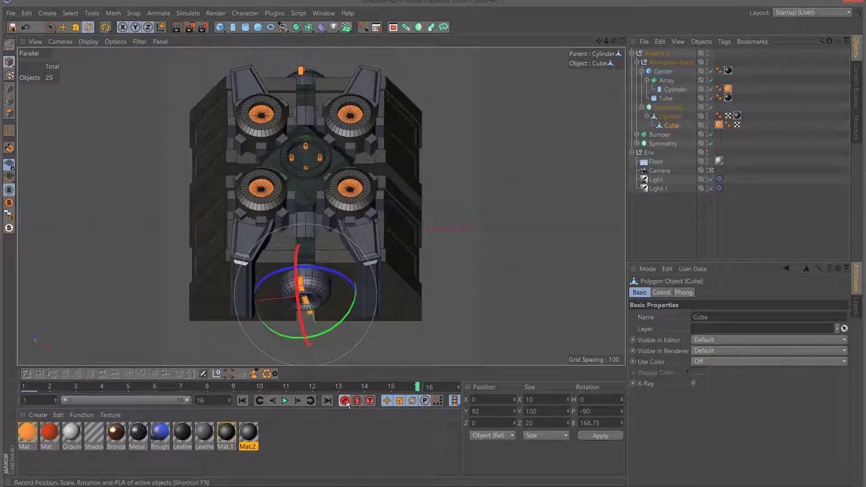
pyautogui.click(285, 402)
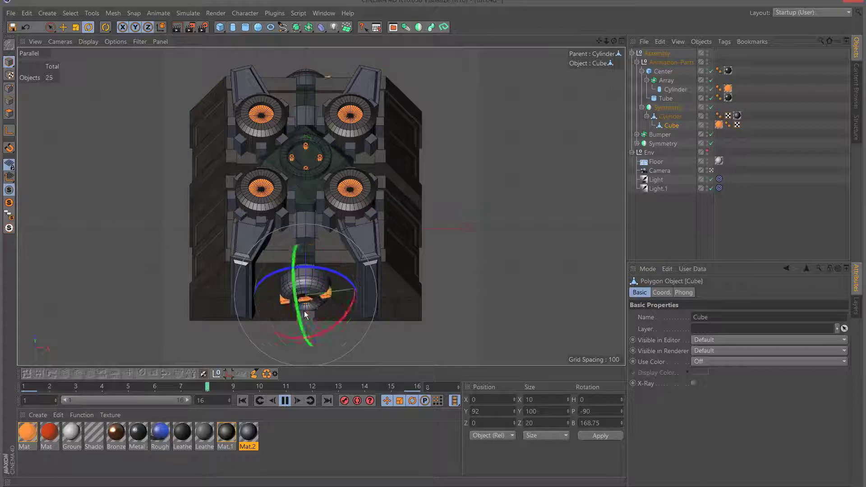
# Set all the Cube's rotation keys to Linear interpolation in the Timeline
pyautogui.click(285, 401)
pyautogui.moveTo(128, 389); pyautogui.dragTo(25, 388)
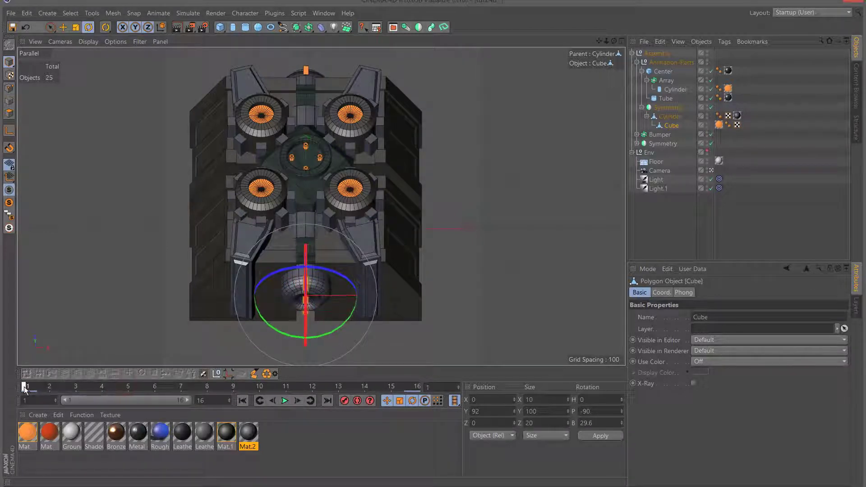
pyautogui.click(324, 13)
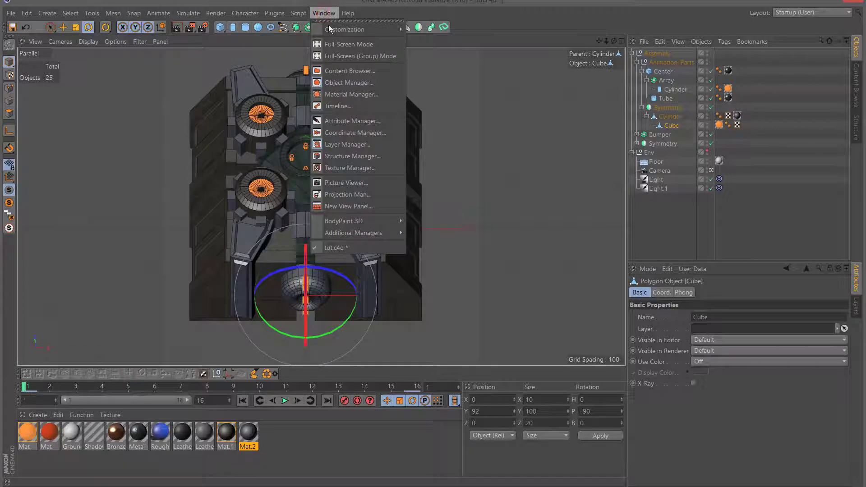
pyautogui.click(338, 106)
pyautogui.moveTo(257, 109); pyautogui.dragTo(177, 82)
pyautogui.moveTo(43, 50); pyautogui.dragTo(16, 56)
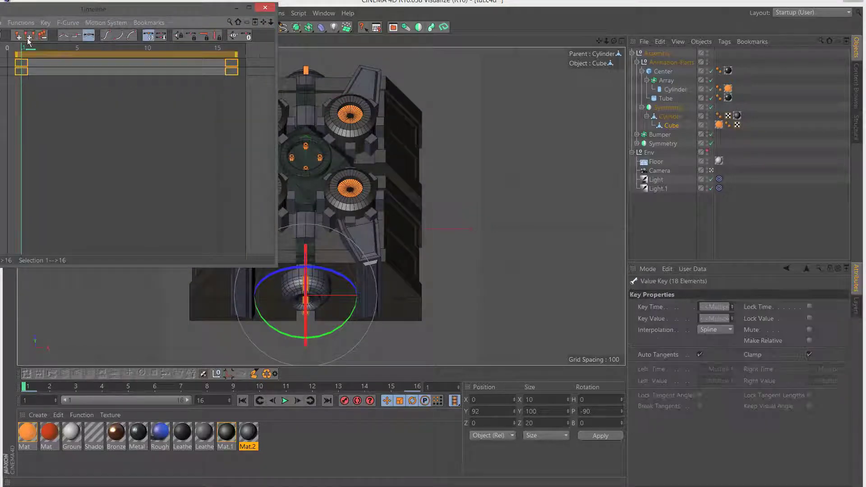
pyautogui.click(249, 8)
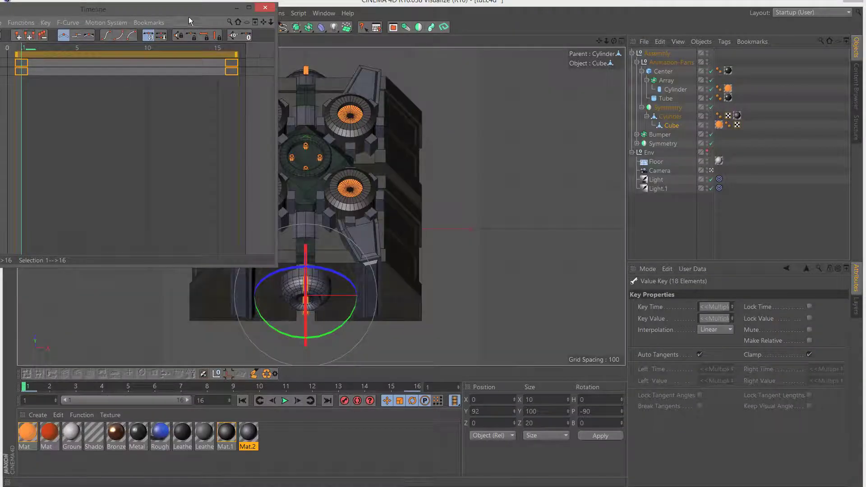
pyautogui.moveTo(190, 14); pyautogui.dragTo(303, 76)
pyautogui.click(378, 68)
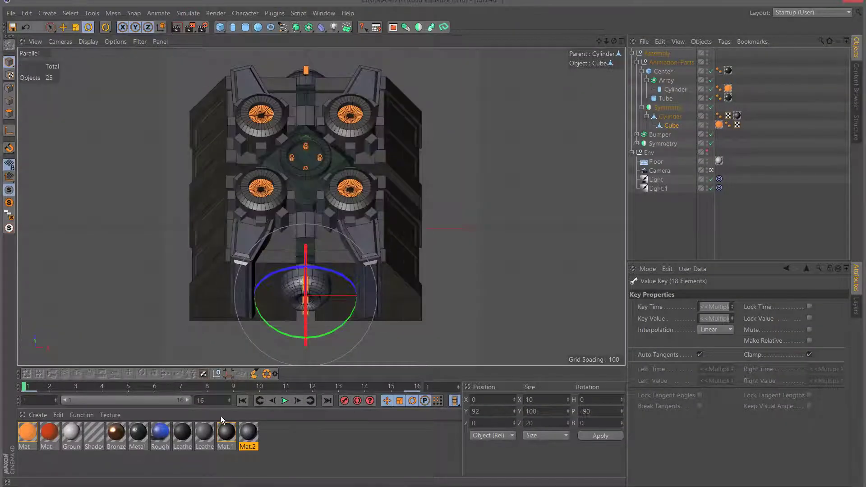
# Play the animation to check the steady spin, rewind to frame 1 and select Center
pyautogui.click(288, 402)
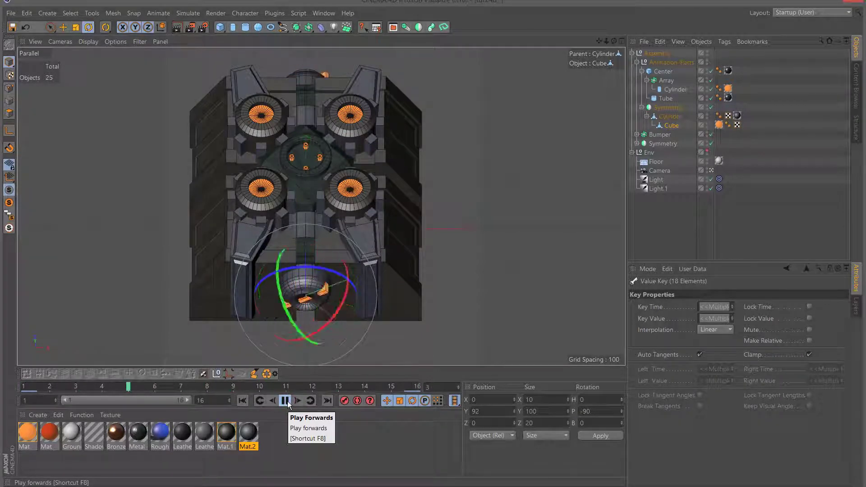
pyautogui.click(286, 401)
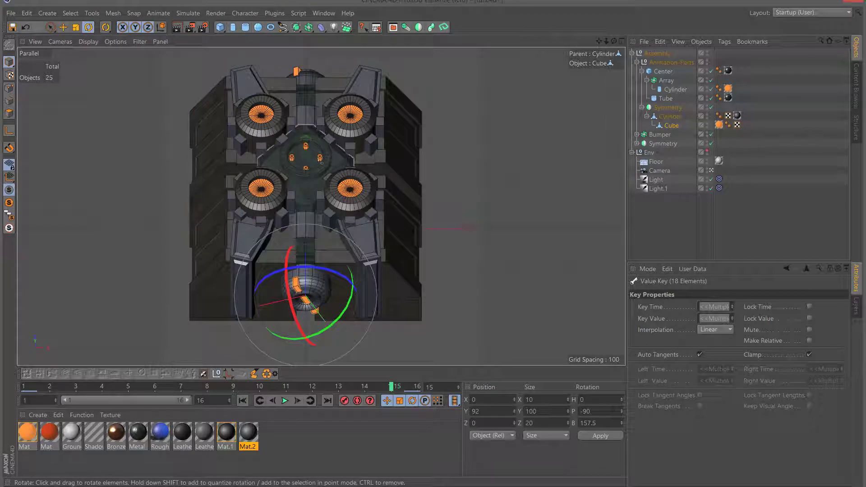
pyautogui.moveTo(393, 389); pyautogui.dragTo(25, 389)
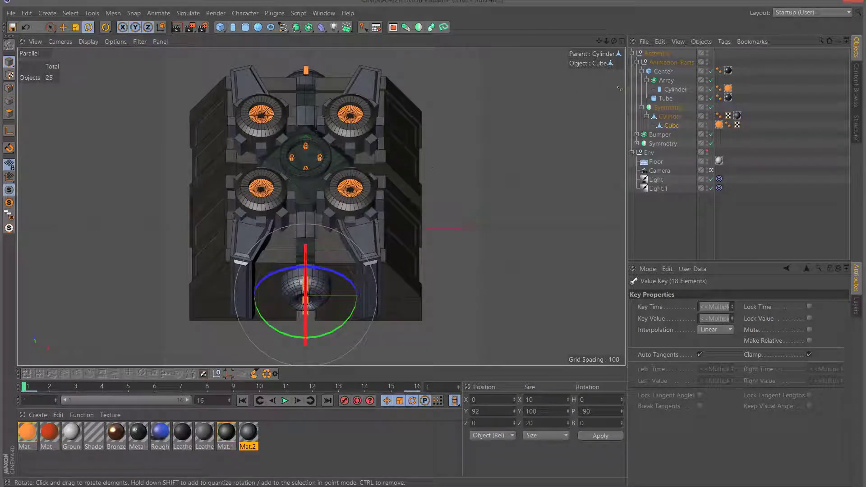
pyautogui.click(681, 71)
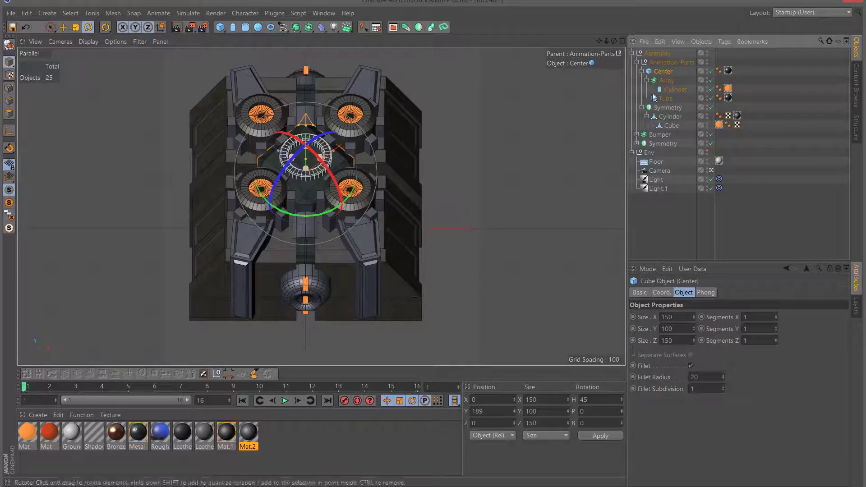
# Select the Array and record its rotation keyframe at frame 1
pyautogui.click(675, 89)
pyautogui.click(672, 83)
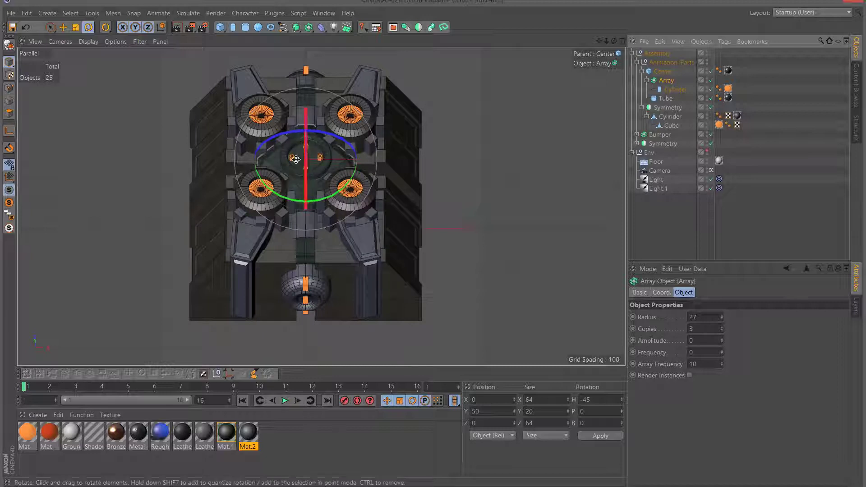
pyautogui.click(345, 401)
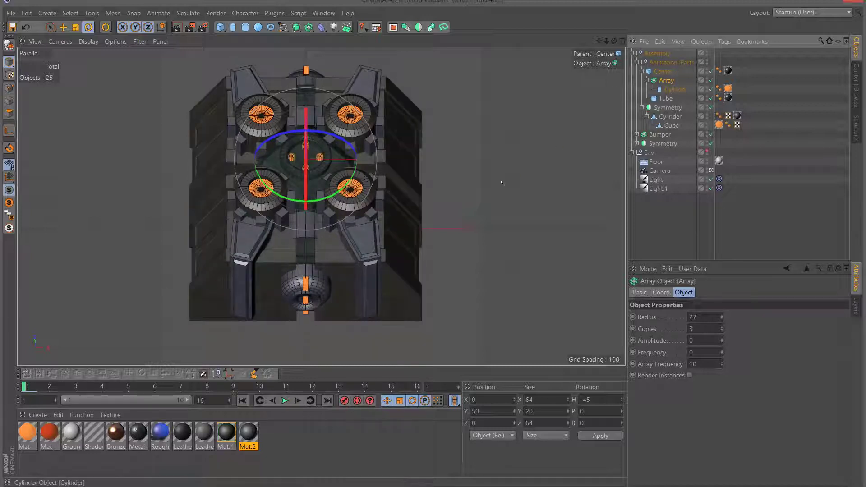
# Compute 90/16 and 90 − 5.5 in the calculator
pyautogui.hotkey('alt', 'Tab')
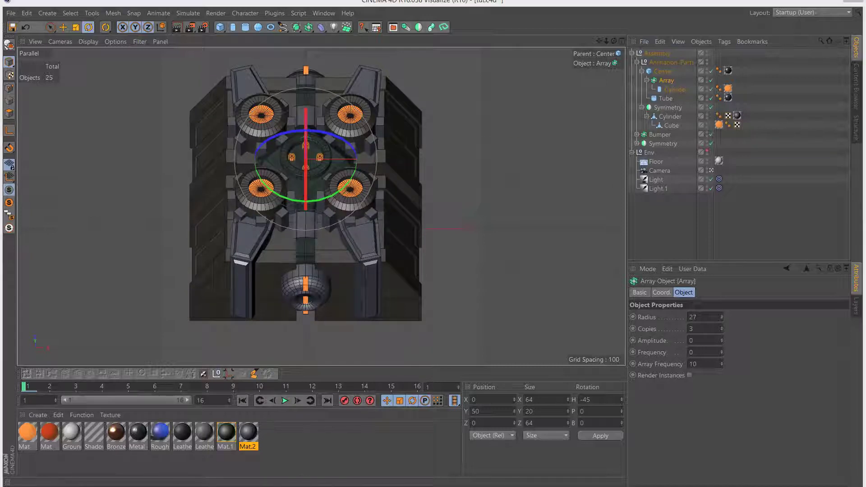
pyautogui.write('90')
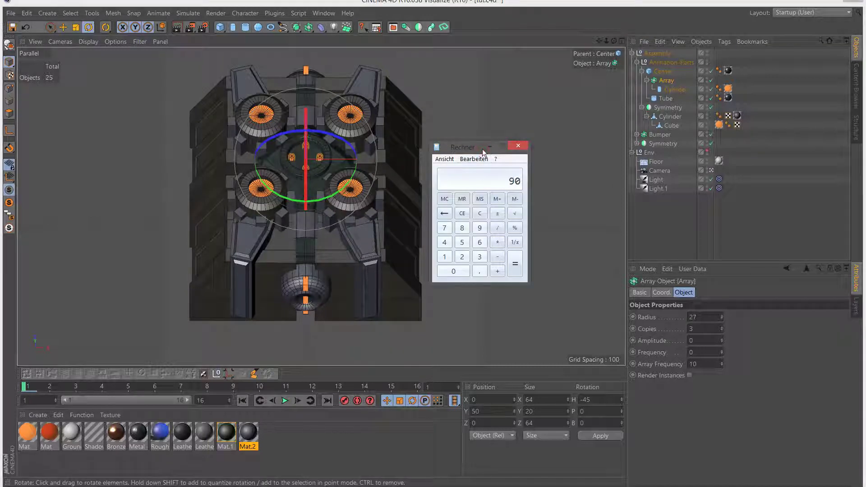
pyautogui.write('/16')
pyautogui.press('Return')
pyautogui.write('90-5,5')
pyautogui.press('Return')
# At frame 16, turn the Array around its heading axis to −45°
pyautogui.click(521, 146)
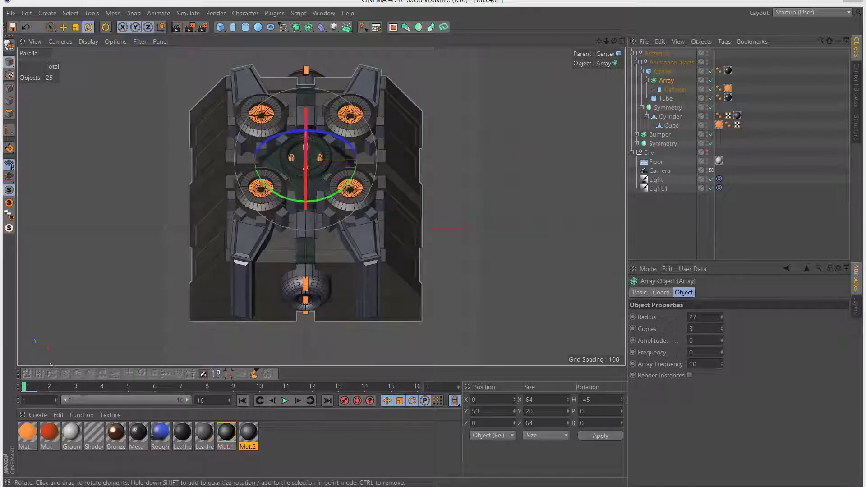
pyautogui.moveTo(32, 386); pyautogui.dragTo(460, 379)
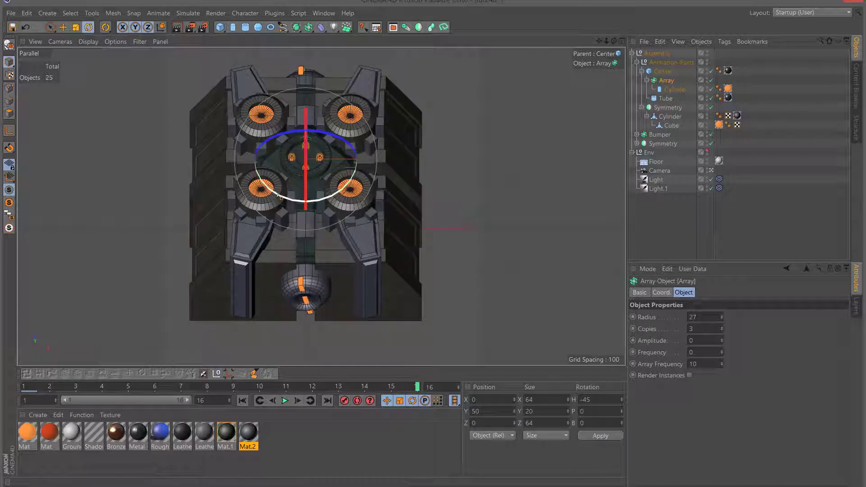
pyautogui.moveTo(278, 196)
pyautogui.mouseDown()
pyautogui.moveTo(329, 198)
pyautogui.moveTo(352, 181)
pyautogui.moveTo(308, 203)
pyautogui.moveTo(275, 202)
pyautogui.mouseUp()
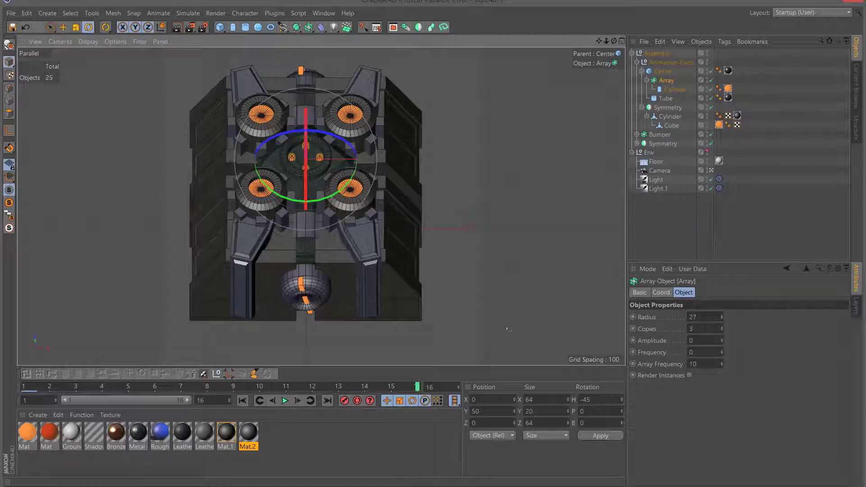
pyautogui.click(670, 83)
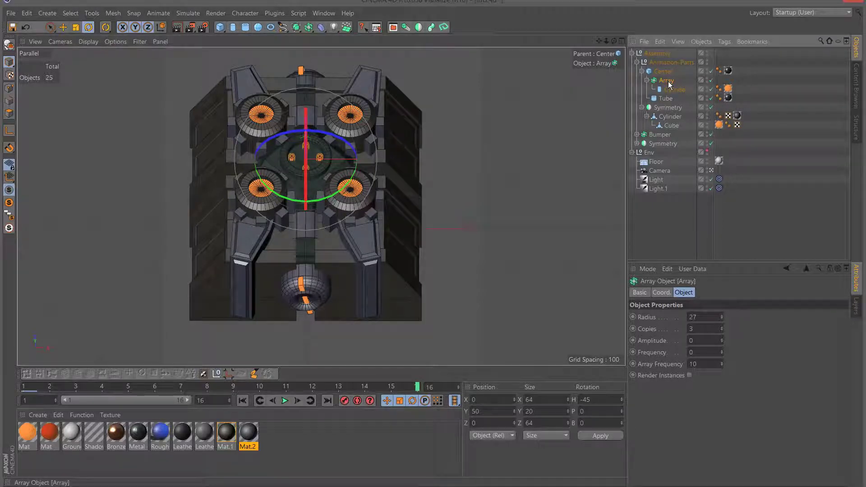
pyautogui.moveTo(282, 197); pyautogui.dragTo(352, 180)
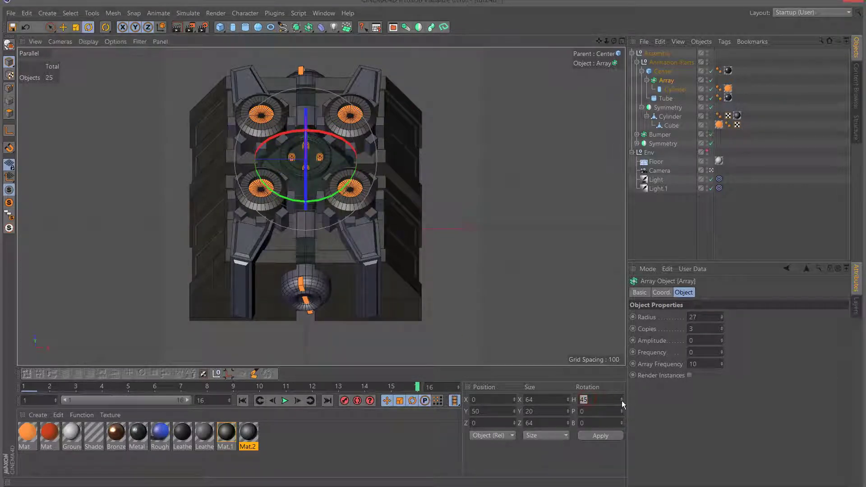
pyautogui.write('39.5')
pyautogui.press('Return')
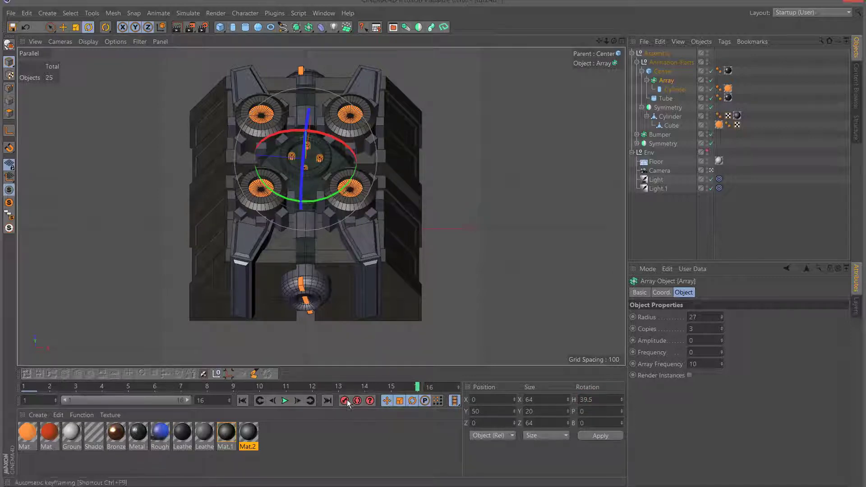
pyautogui.click(285, 400)
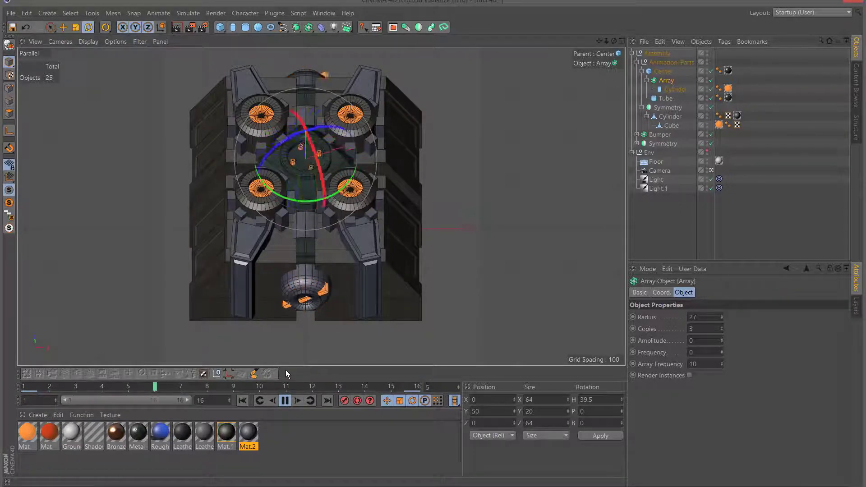
pyautogui.click(285, 400)
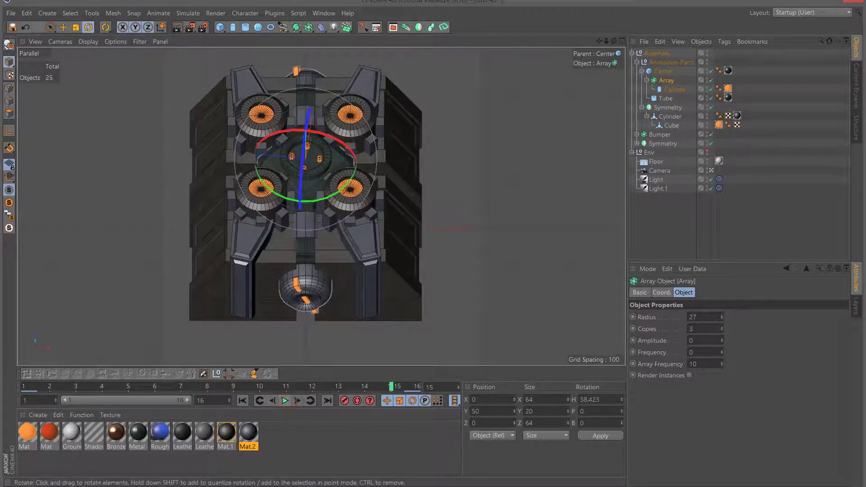
pyautogui.click(324, 13)
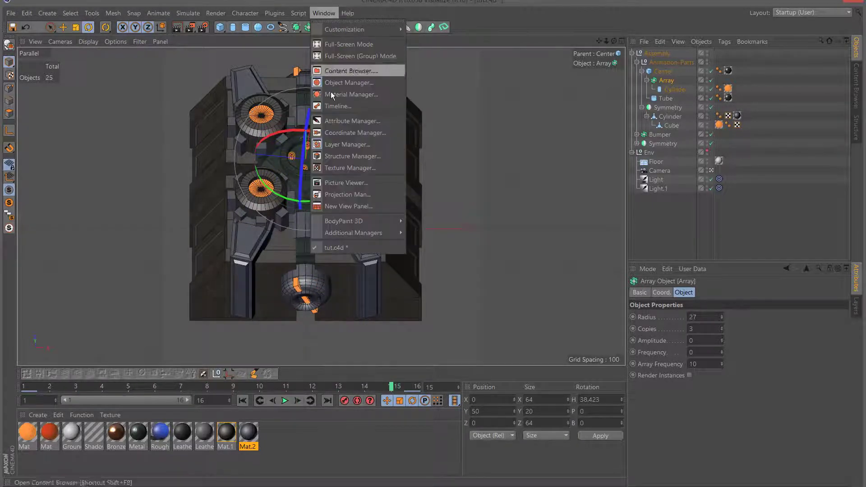
pyautogui.click(337, 106)
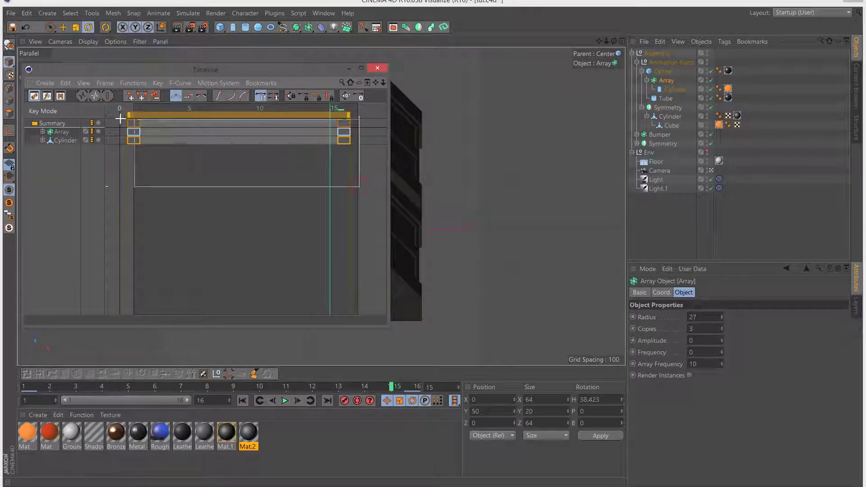
pyautogui.moveTo(122, 119); pyautogui.dragTo(360, 187)
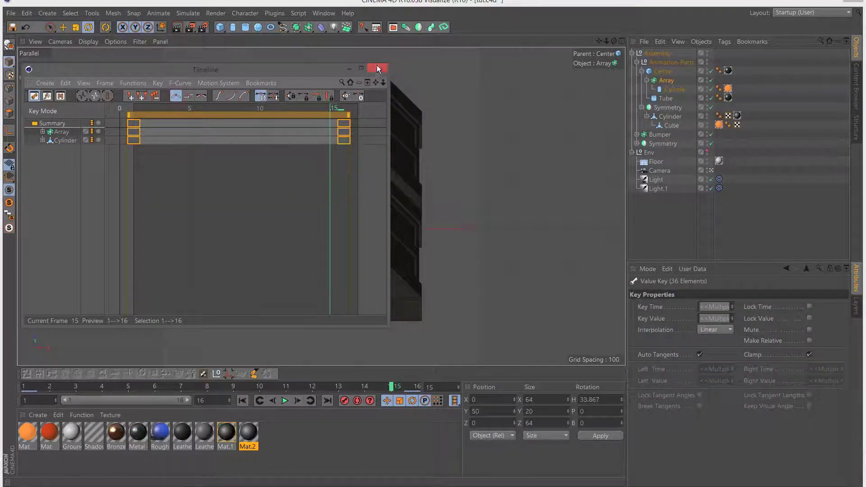
pyautogui.click(377, 68)
pyautogui.click(285, 402)
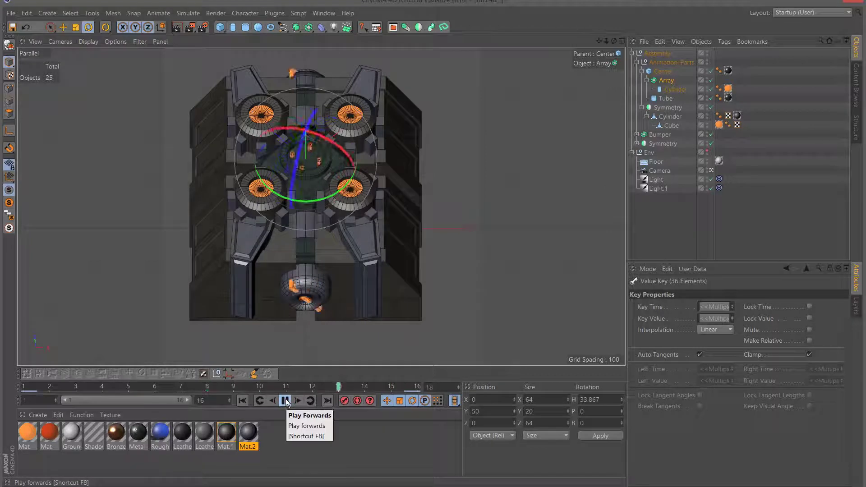
pyautogui.click(285, 402)
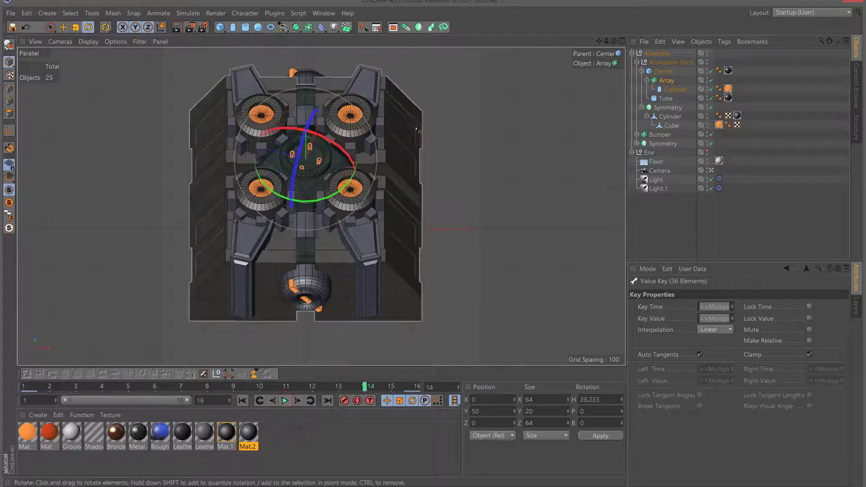
pyautogui.moveTo(598, 42); pyautogui.dragTo(321, 207)
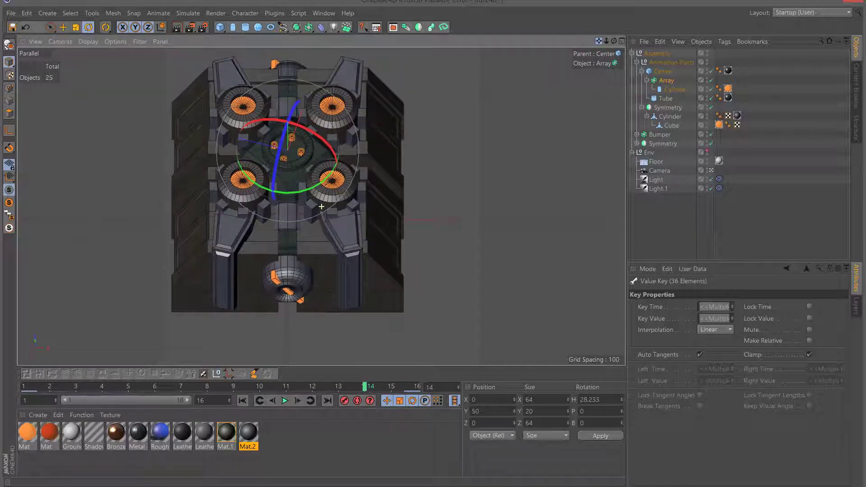
pyautogui.moveTo(321, 207); pyautogui.dragTo(321, 206)
pyautogui.click(203, 27)
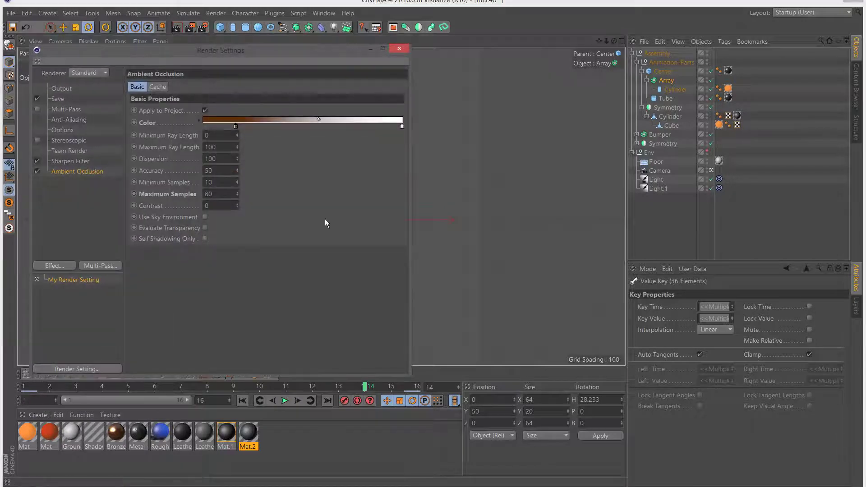
# On the Output page, change the width to a trial value of 16
pyautogui.click(60, 89)
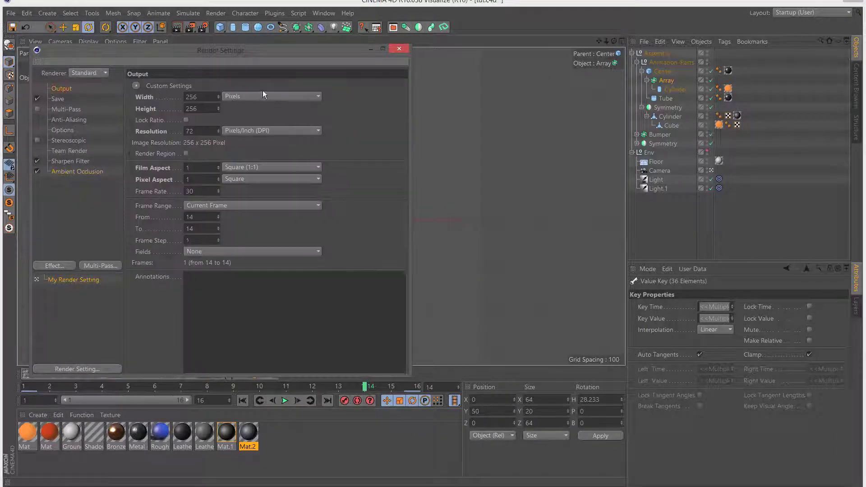
pyautogui.click(207, 99)
pyautogui.write('16')
pyautogui.press('Return')
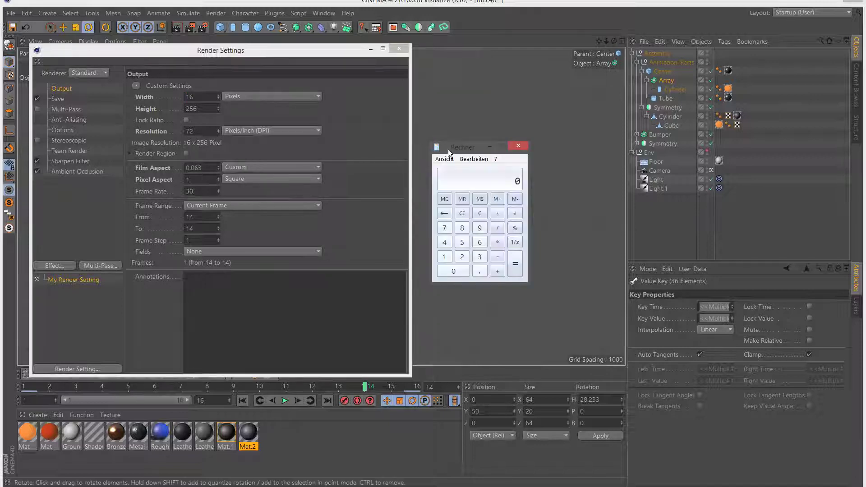
# Work out 3 × 32 + 32 = 128 in the calculator
pyautogui.moveTo(468, 145); pyautogui.dragTo(521, 142)
pyautogui.press('3')
pyautogui.press('2')
pyautogui.press('Return')
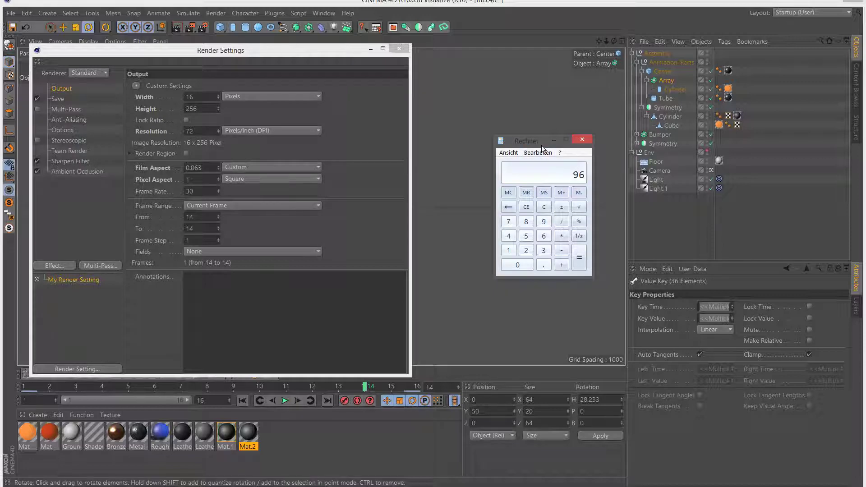
pyautogui.press('+')
pyautogui.press('3')
pyautogui.press('2')
pyautogui.press('Return')
# Set the output Width and Height to 128 pixels and close Render Settings
pyautogui.doubleClick(202, 96)
pyautogui.write('128')
pyautogui.press('Return')
pyautogui.doubleClick(201, 109)
pyautogui.write('128')
pyautogui.press('Return')
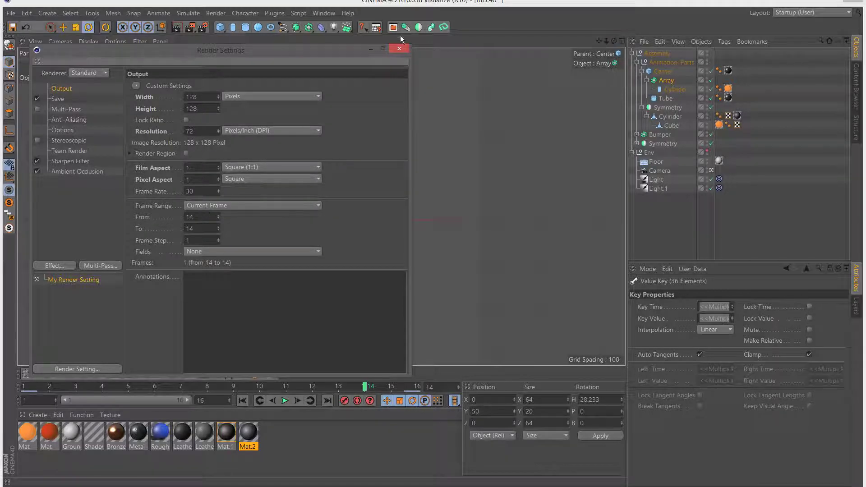
pyautogui.click(399, 49)
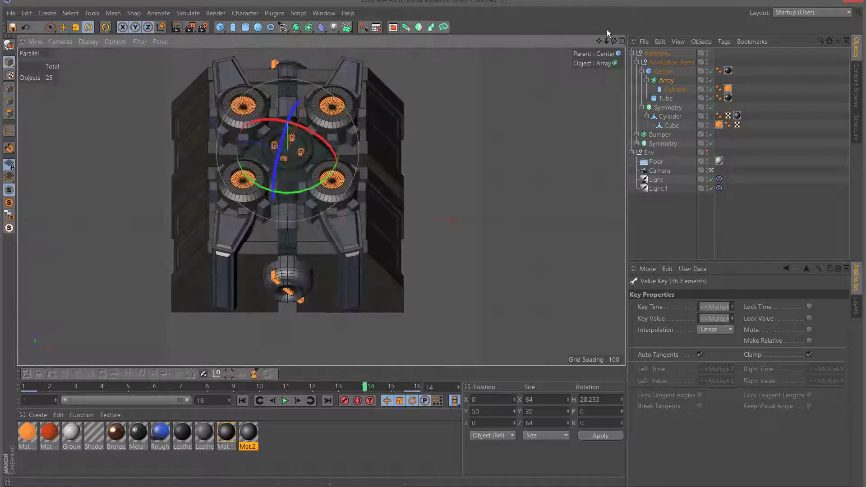
# Pan and zoom the viewport to frame the assembly, then render a 128×128 test image
pyautogui.moveTo(599, 41); pyautogui.dragTo(614, 54)
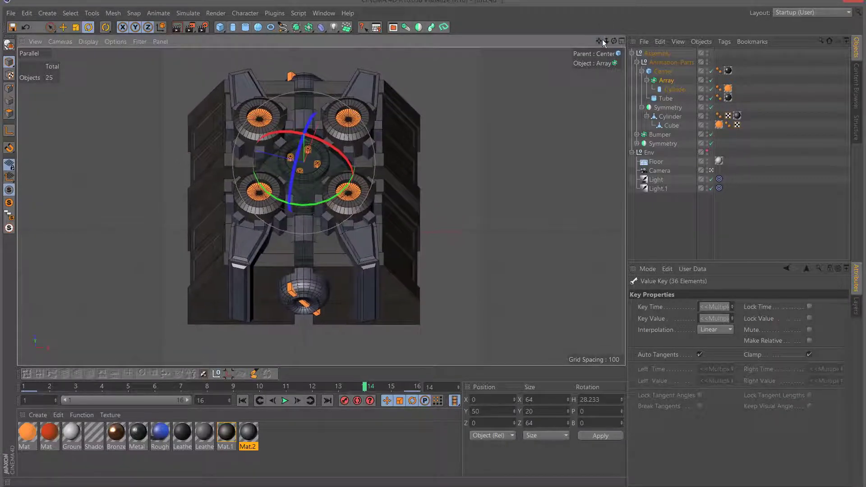
pyautogui.scroll(3, 321, 206)
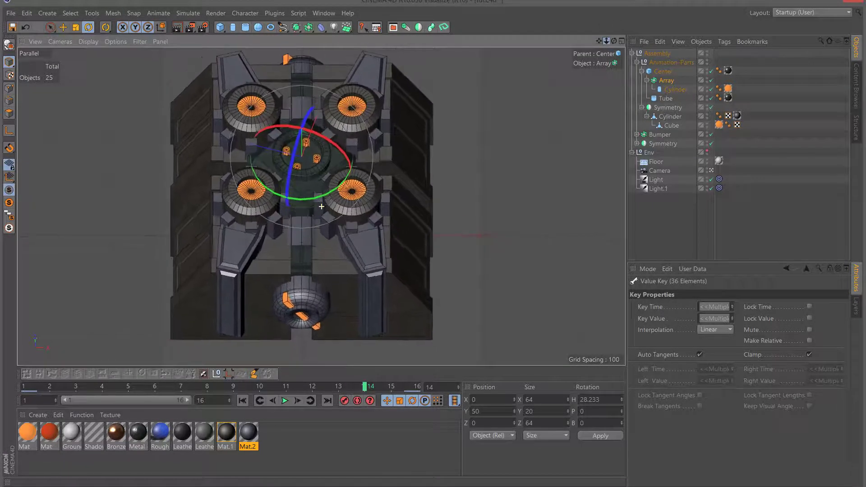
pyautogui.scroll(-2, 321, 207)
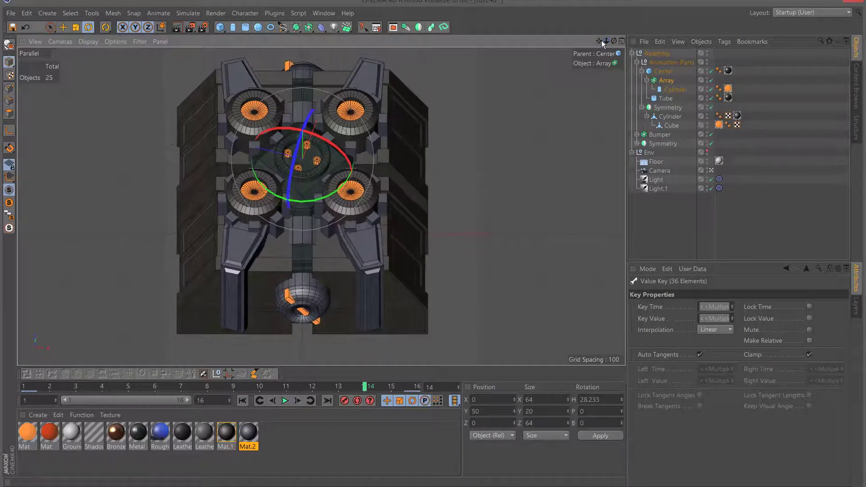
pyautogui.keyDown('alt'); pyautogui.moveTo(321, 207); pyautogui.dragTo(322, 206, button='middle'); pyautogui.keyUp('alt')
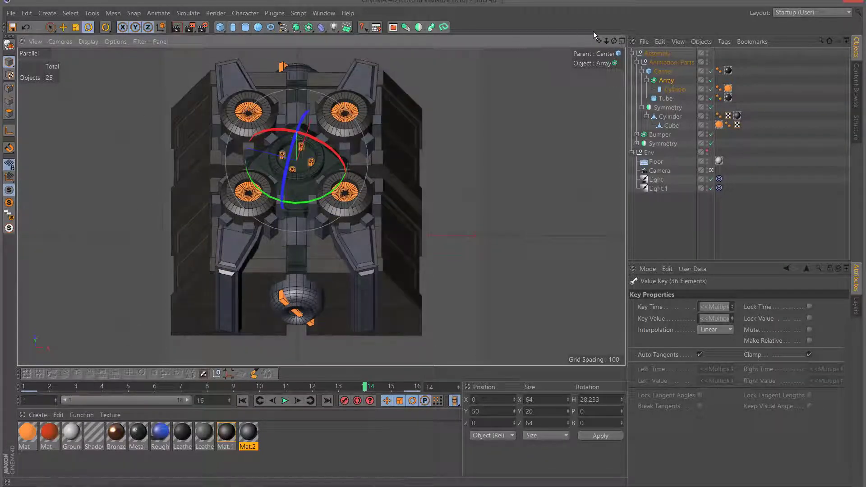
pyautogui.moveTo(603, 40); pyautogui.dragTo(603, 40)
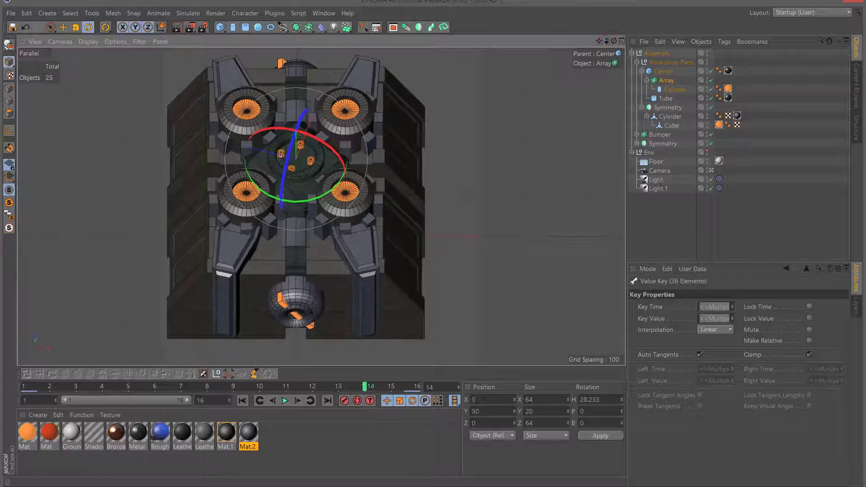
pyautogui.click(191, 28)
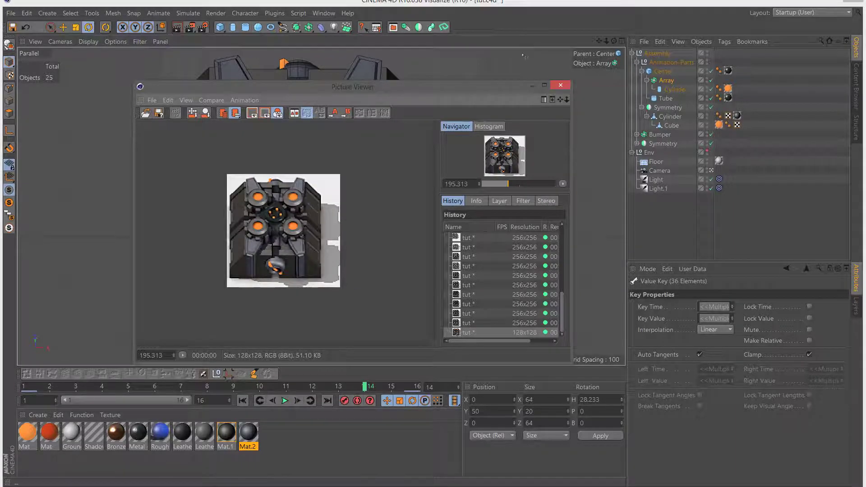
# Check the model from the side view, then render another test image
pyautogui.click(561, 85)
pyautogui.moveTo(600, 43); pyautogui.dragTo(600, 42)
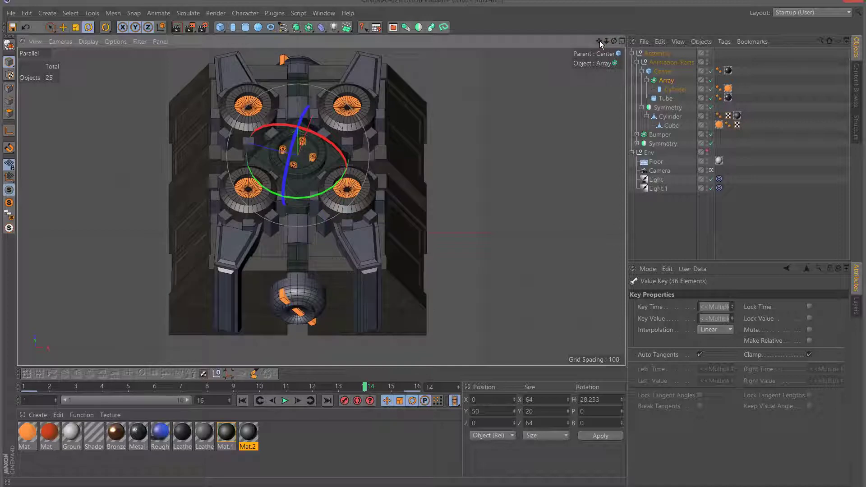
pyautogui.click(659, 171)
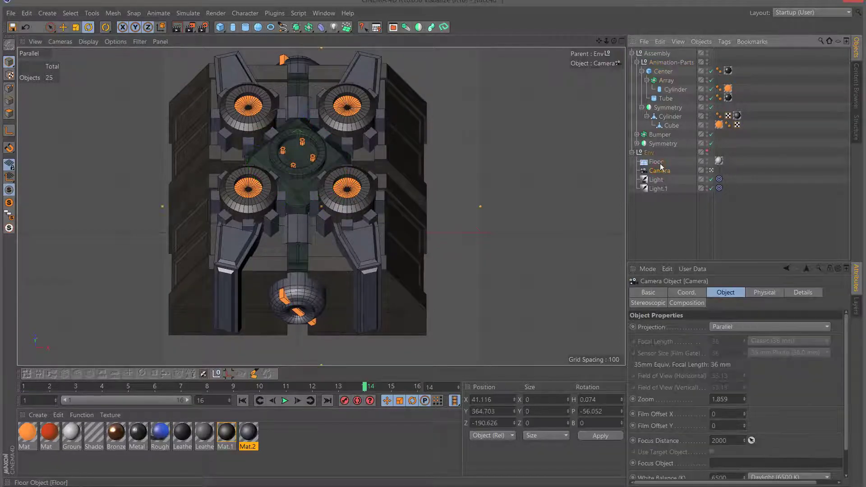
pyautogui.click(662, 163)
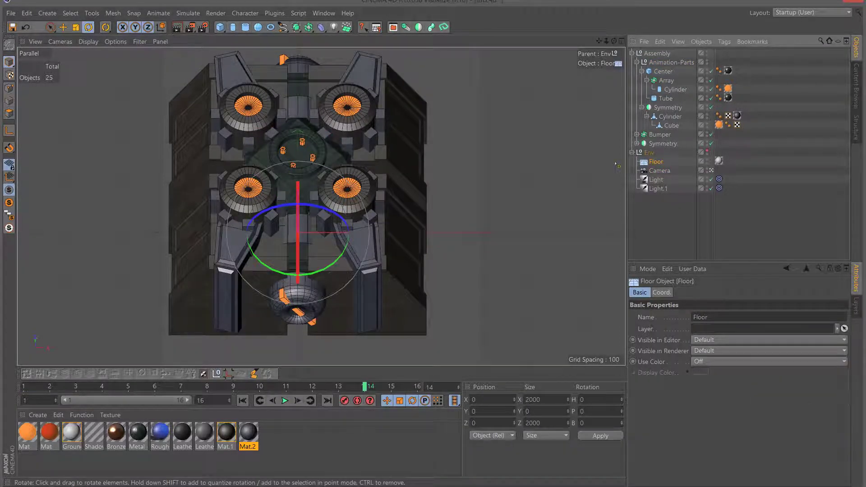
pyautogui.press('F3')
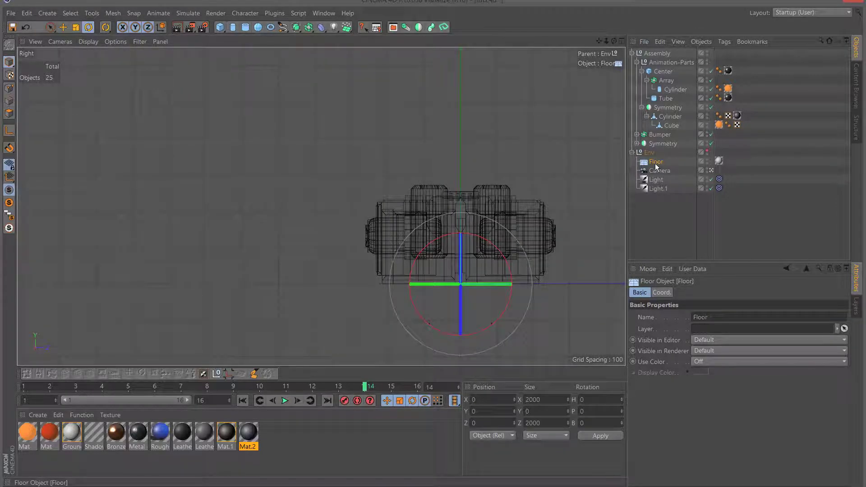
pyautogui.hotkey('ctrl', 'shift', 'z')
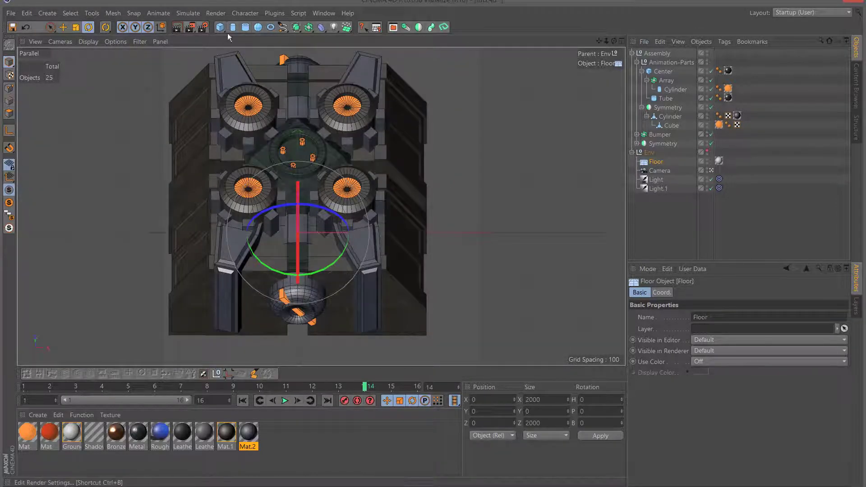
pyautogui.click(648, 180)
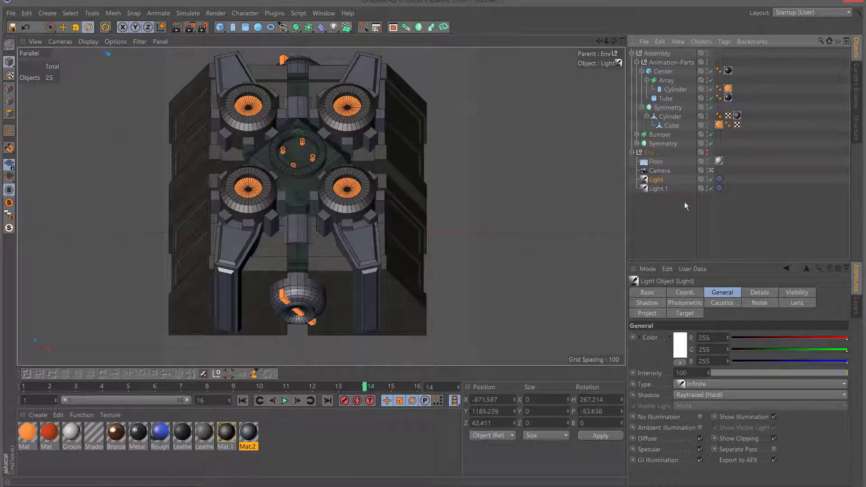
pyautogui.click(190, 27)
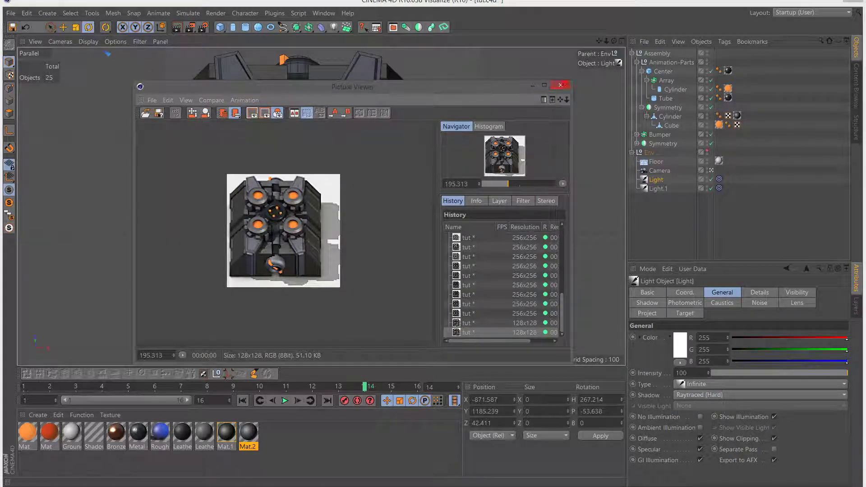
# Apply the ShadowCatcher material to Floor, re-render and check the Alpha layer
pyautogui.click(561, 85)
pyautogui.moveTo(94, 433); pyautogui.dragTo(720, 162)
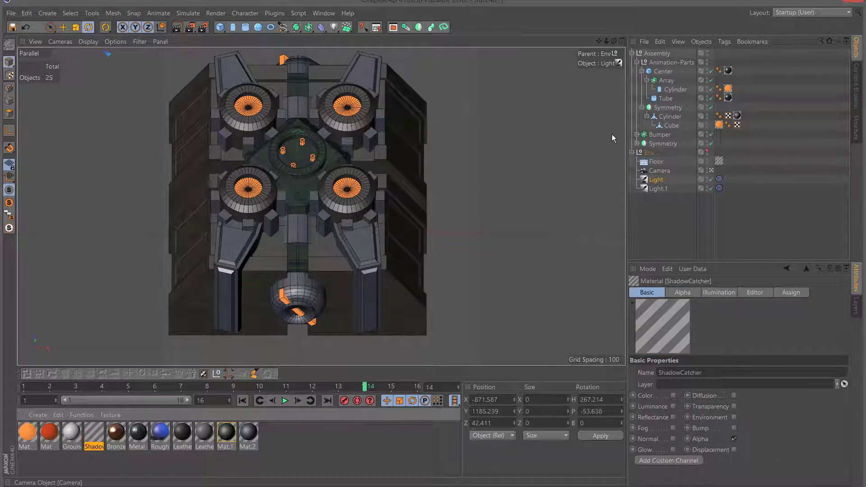
pyautogui.click(190, 27)
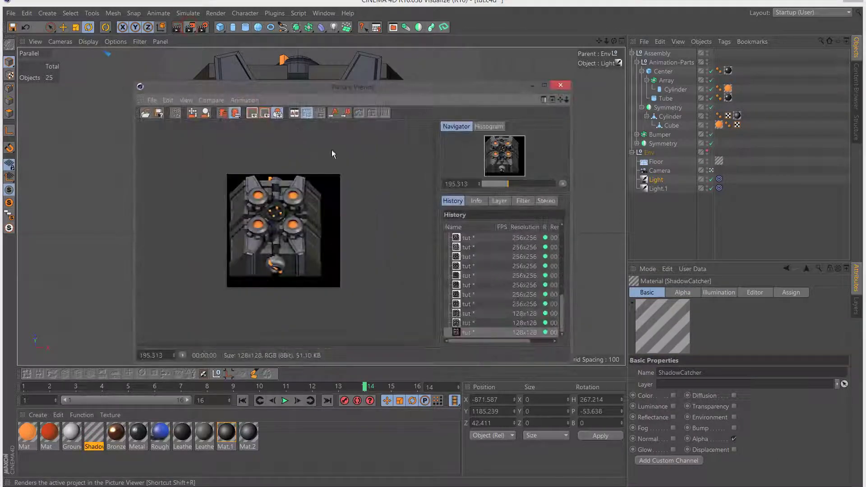
pyautogui.click(477, 201)
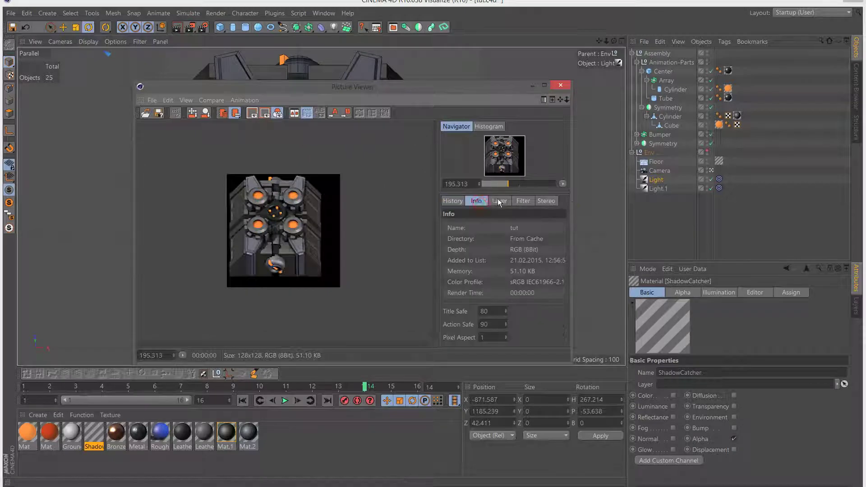
pyautogui.click(499, 201)
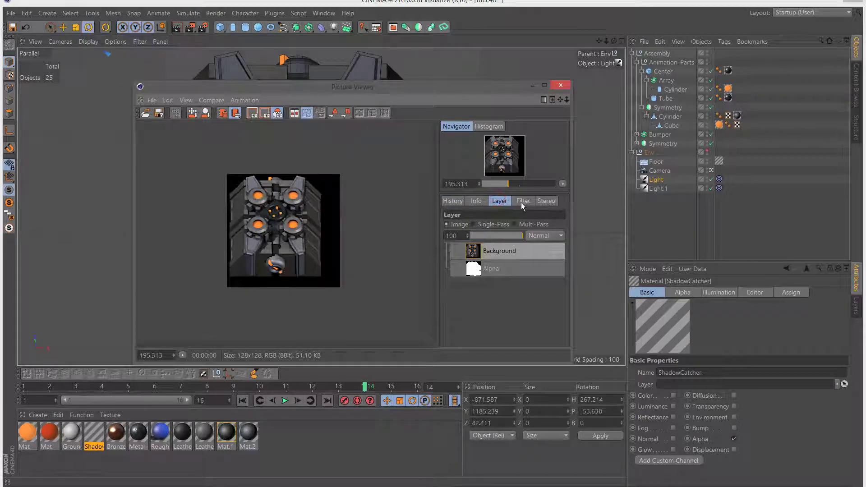
pyautogui.click(502, 268)
pyautogui.click(489, 253)
pyautogui.click(562, 86)
pyautogui.click(655, 182)
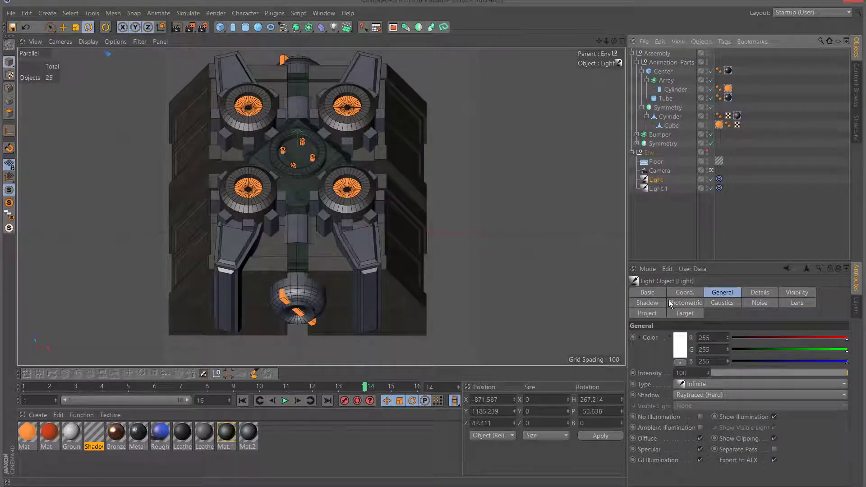
# Give the light's shadow a dark grey colour and a density value of 7
pyautogui.click(649, 304)
pyautogui.click(699, 363)
pyautogui.moveTo(650, 352); pyautogui.dragTo(647, 377)
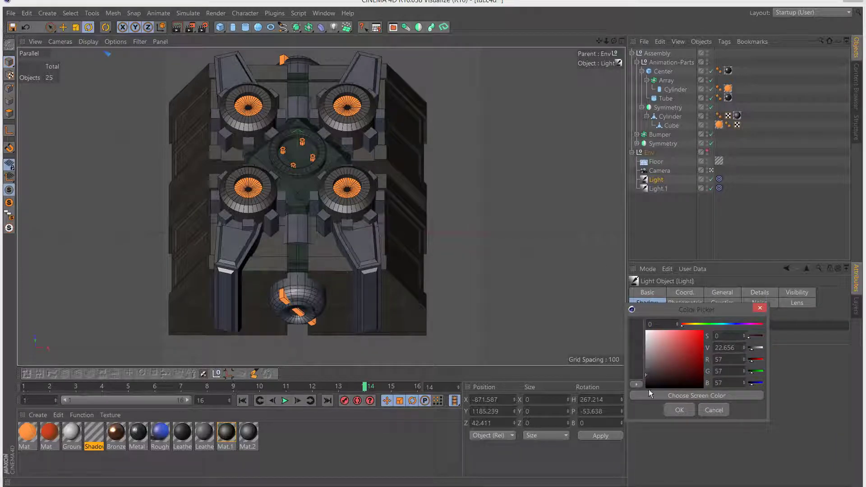
pyautogui.click(705, 353)
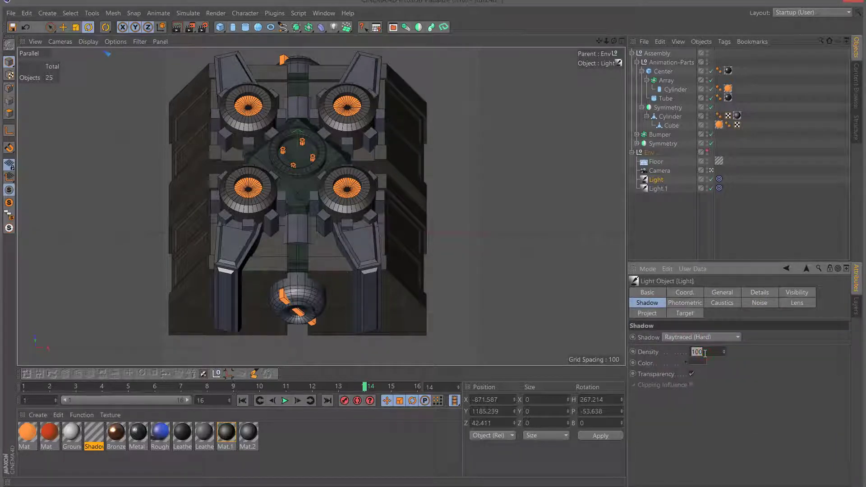
pyautogui.write('75')
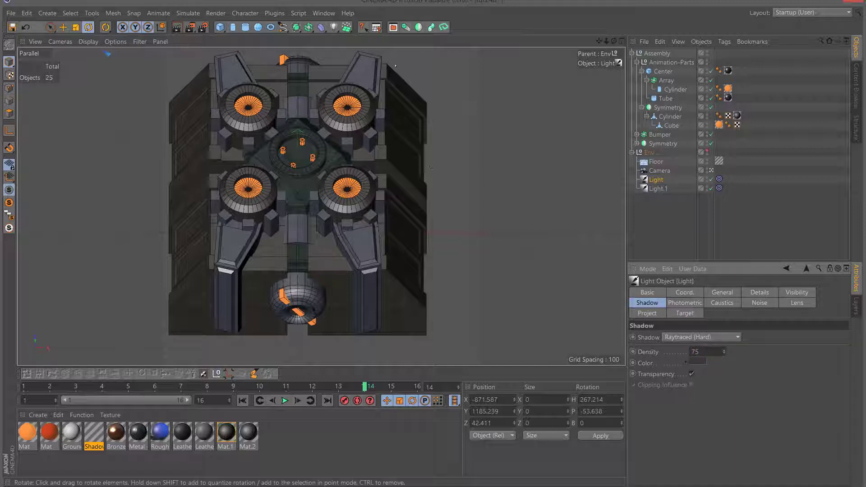
# Render a new test, compare its alpha mask and colour image, then reopen Render Settings
pyautogui.click(192, 27)
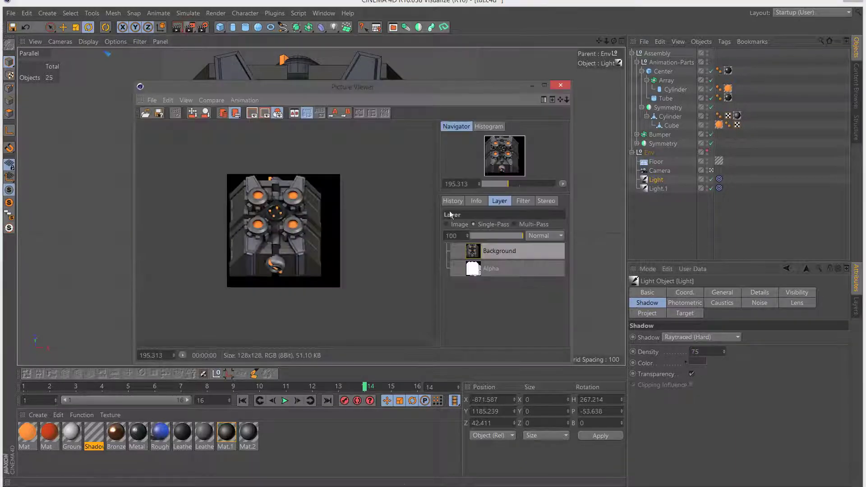
pyautogui.click(515, 267)
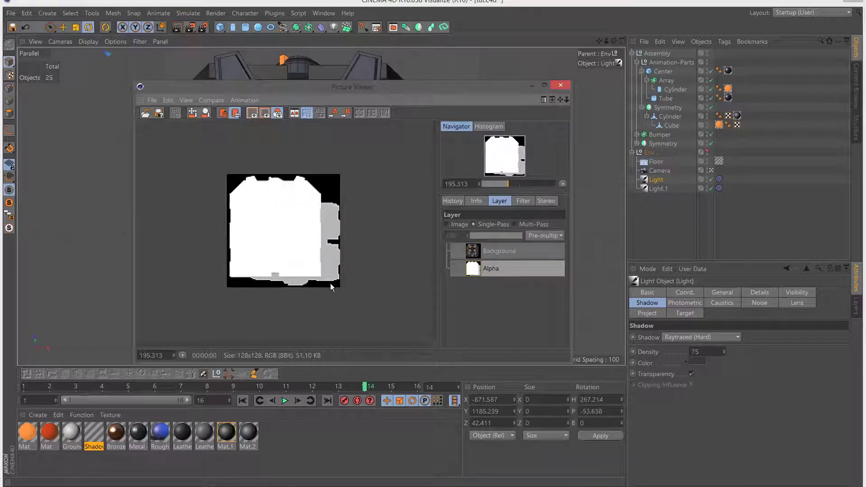
pyautogui.click(447, 224)
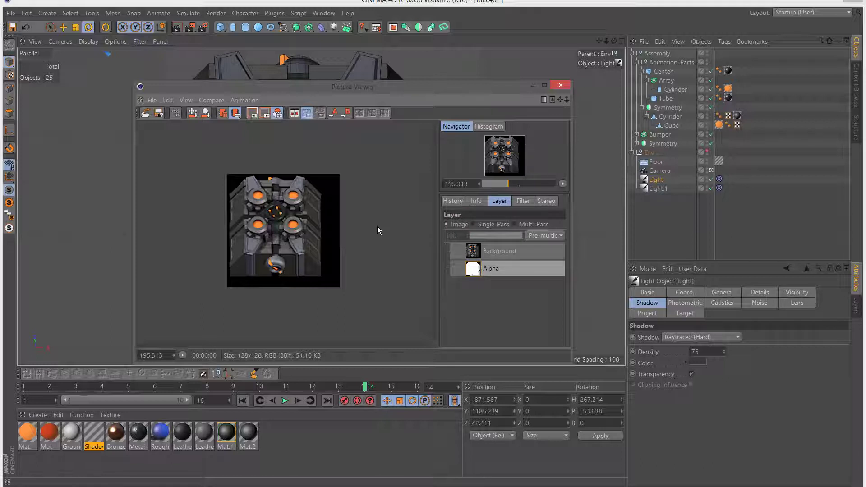
pyautogui.scroll(-4, 328, 235)
pyautogui.scroll(3, 328, 234)
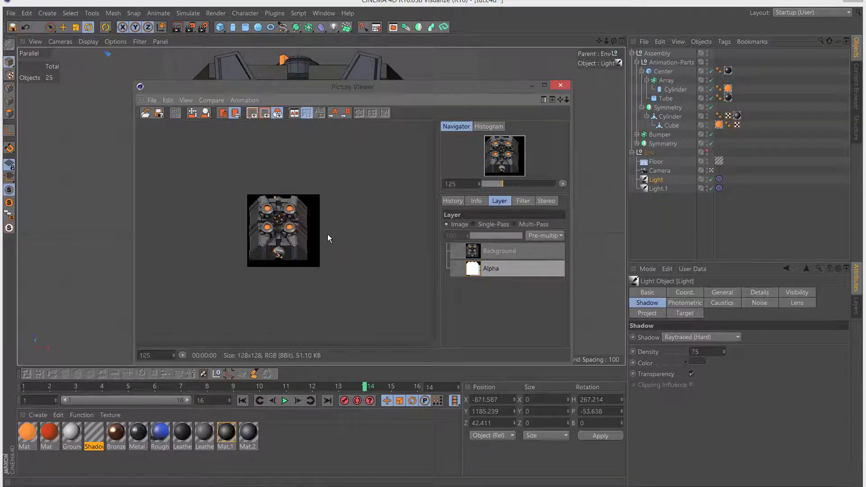
pyautogui.scroll(-1, 224, 276)
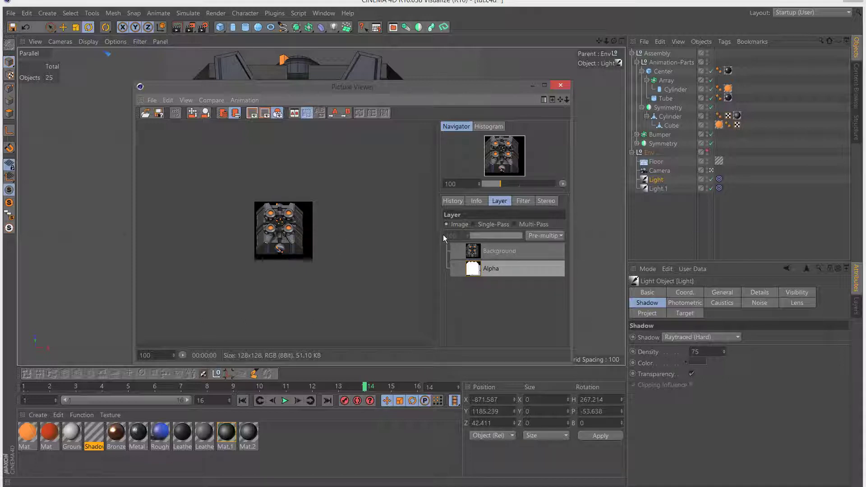
pyautogui.click(560, 85)
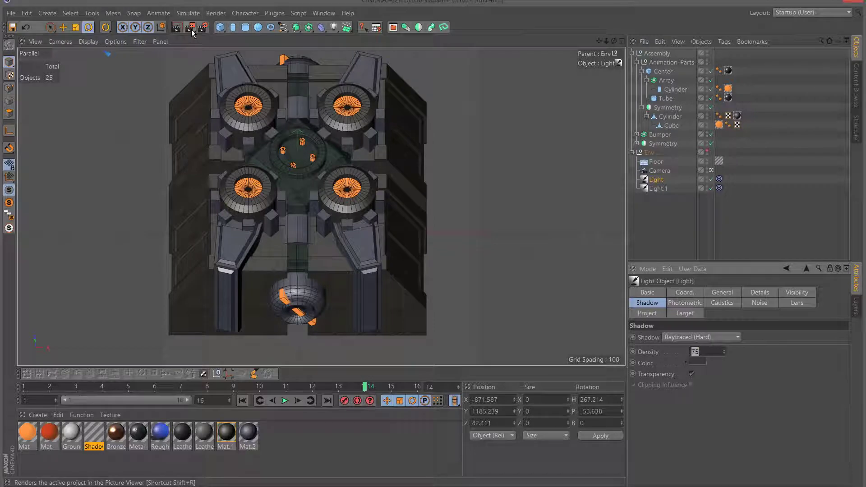
pyautogui.click(203, 28)
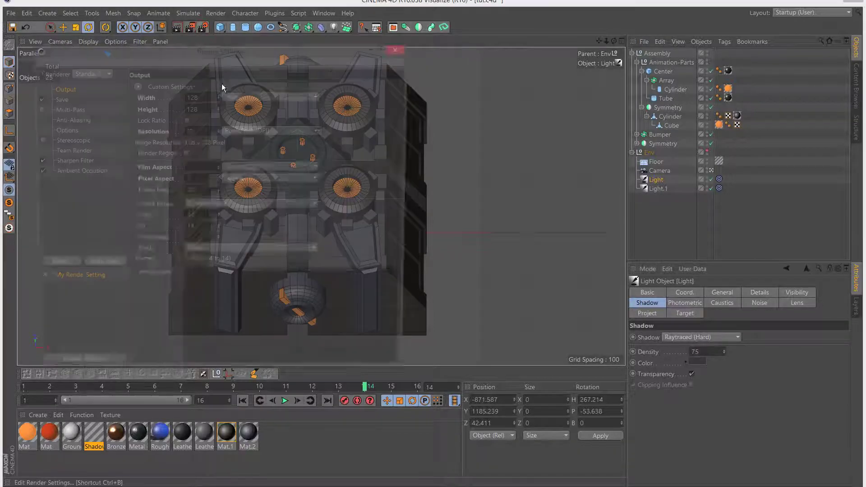
# Set the render save path to D:\raytracing\factorio\temp with file name 'tut'
pyautogui.click(68, 101)
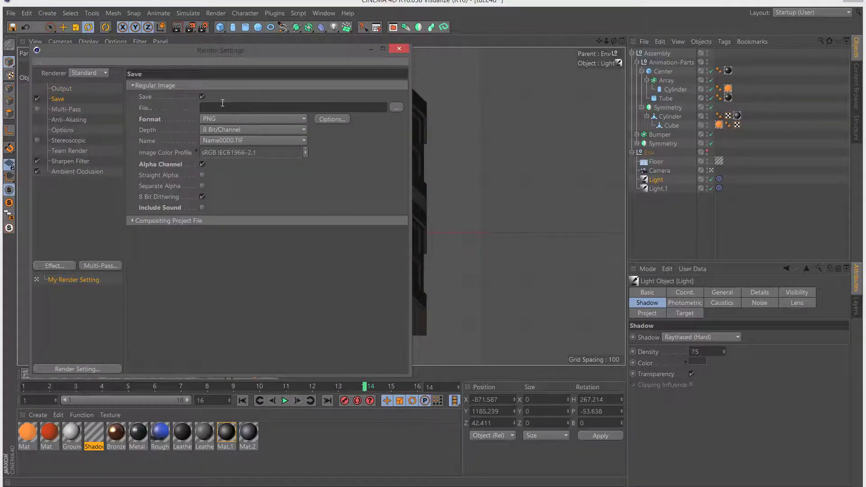
pyautogui.click(396, 108)
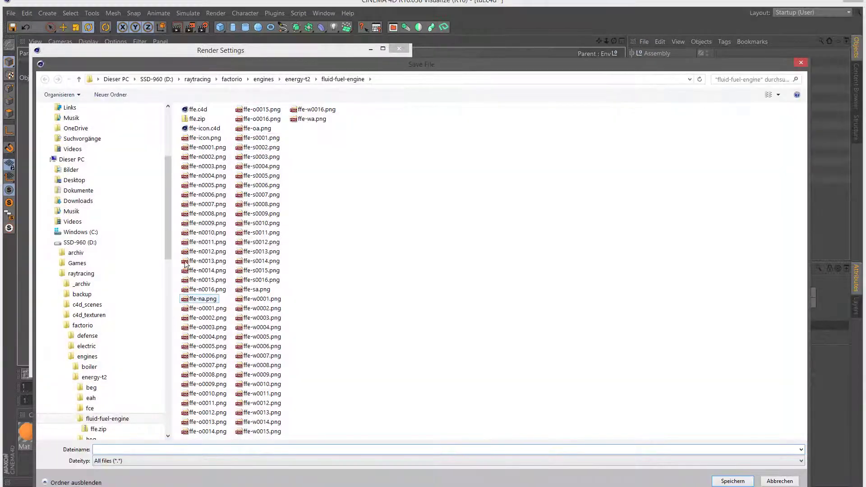
pyautogui.moveTo(168, 194); pyautogui.dragTo(169, 297)
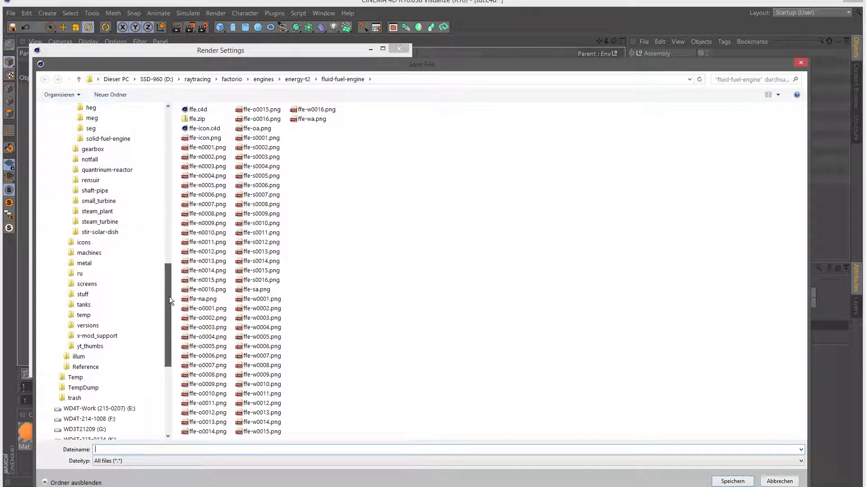
pyautogui.click(98, 311)
pyautogui.click(176, 450)
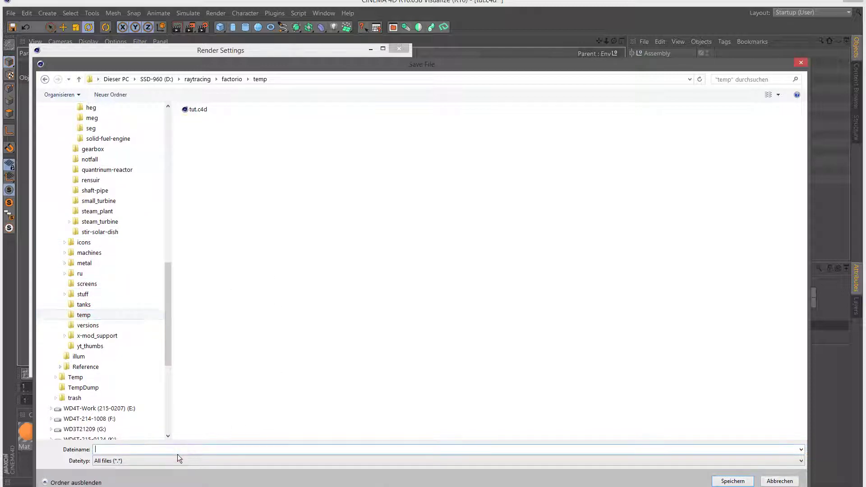
pyautogui.write('tut')
pyautogui.press('Return')
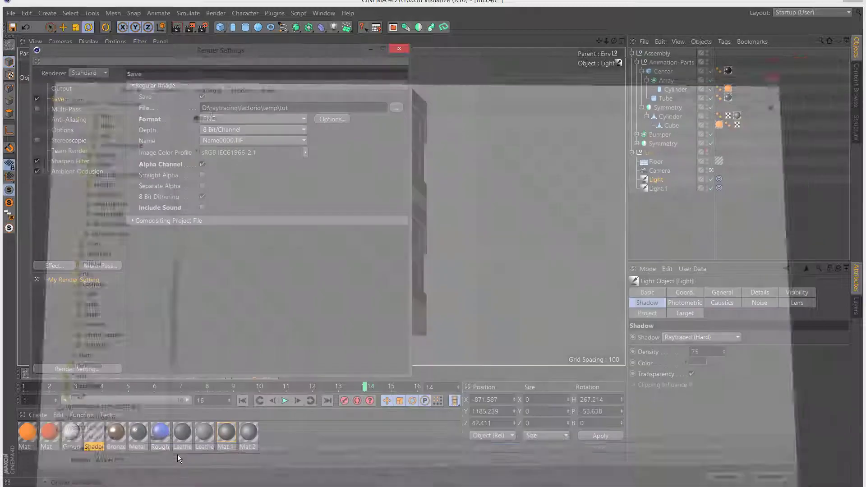
# Set the output Frame Range to All Frames (1 to 16)
pyautogui.click(63, 89)
pyautogui.click(200, 205)
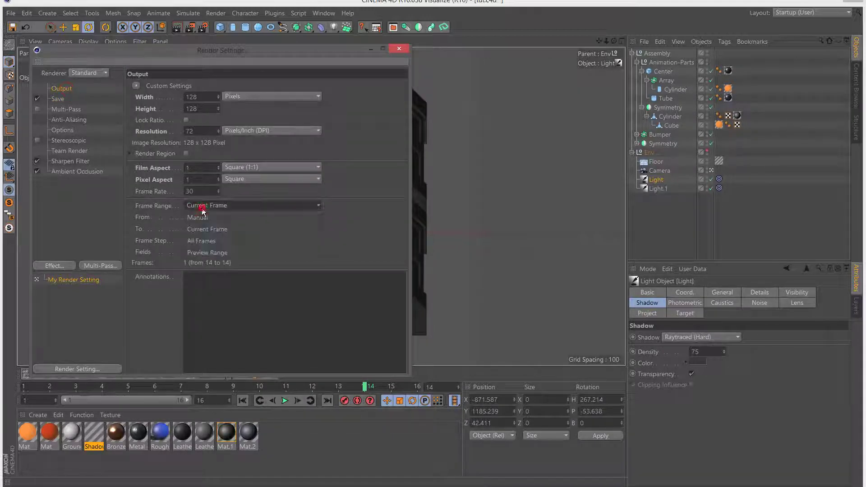
pyautogui.click(212, 240)
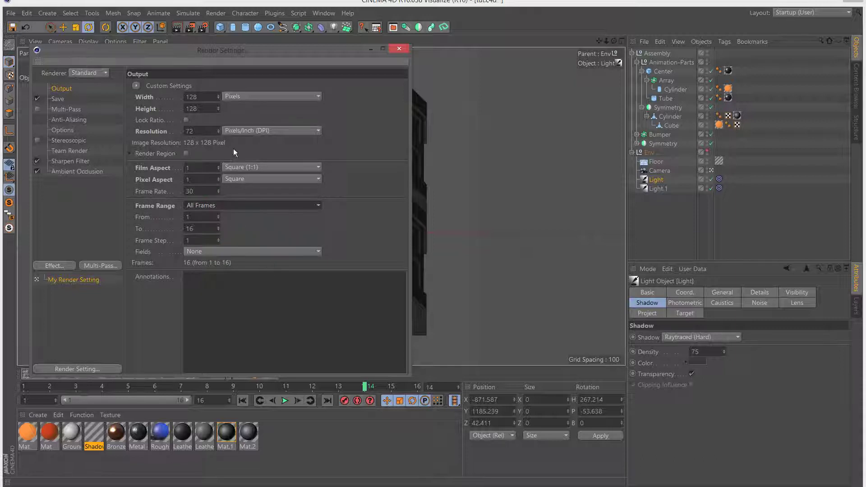
# Review the Save, Output, Anti-Aliasing and Options pages, confirming Sharpen Filter strength 25
pyautogui.click(64, 98)
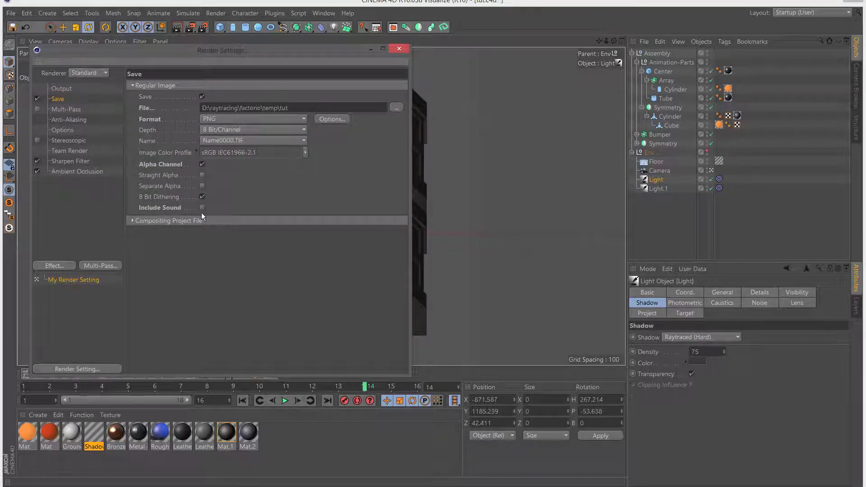
pyautogui.click(66, 90)
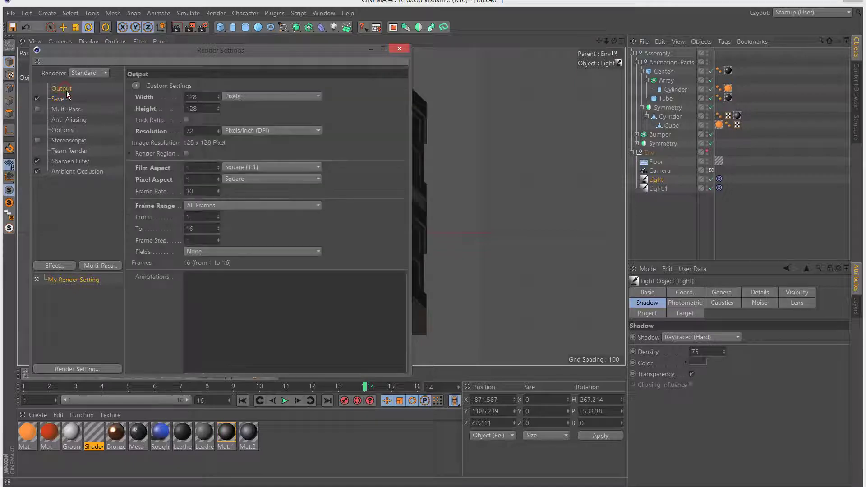
pyautogui.click(69, 120)
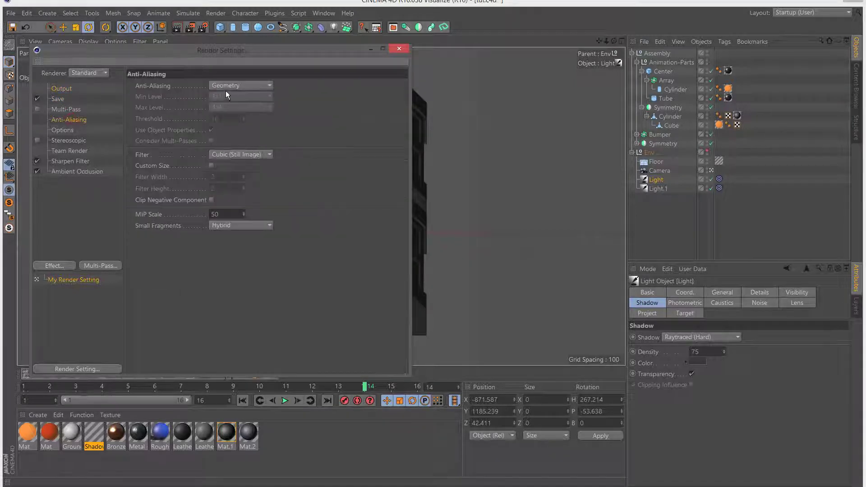
pyautogui.click(55, 131)
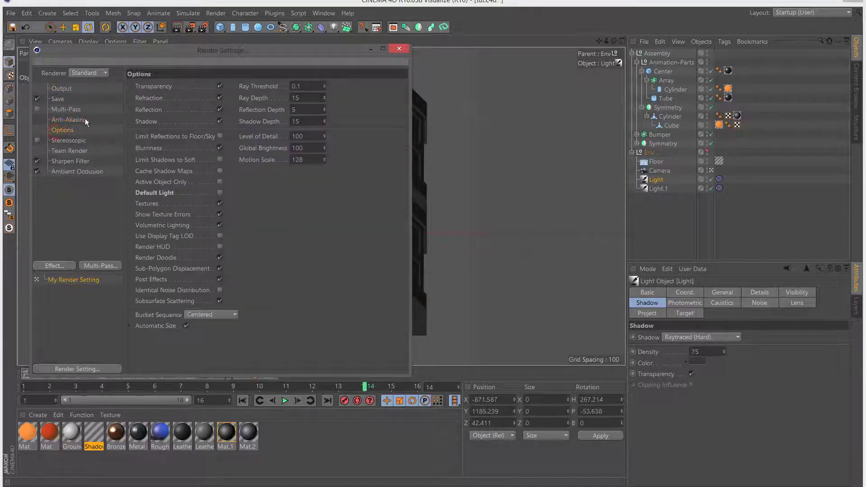
pyautogui.click(62, 161)
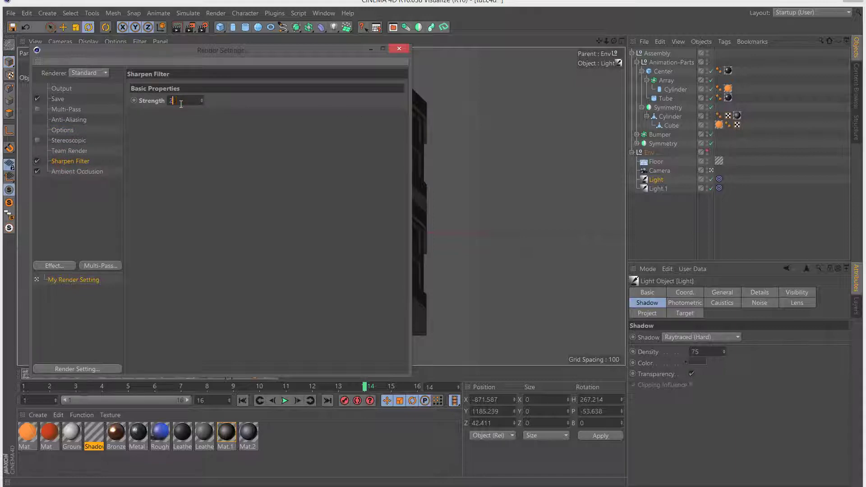
pyautogui.click(400, 48)
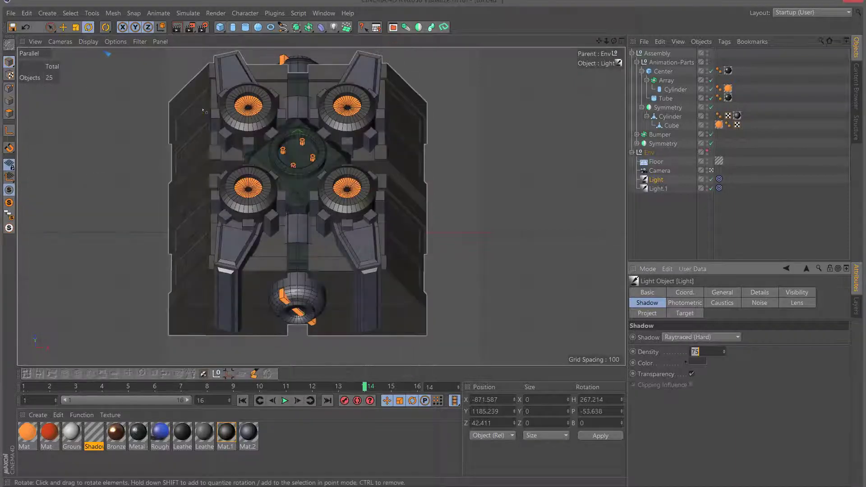
# Render the 16 frames to the Picture Viewer, play and stop the animation, then close the viewer
pyautogui.click(195, 30)
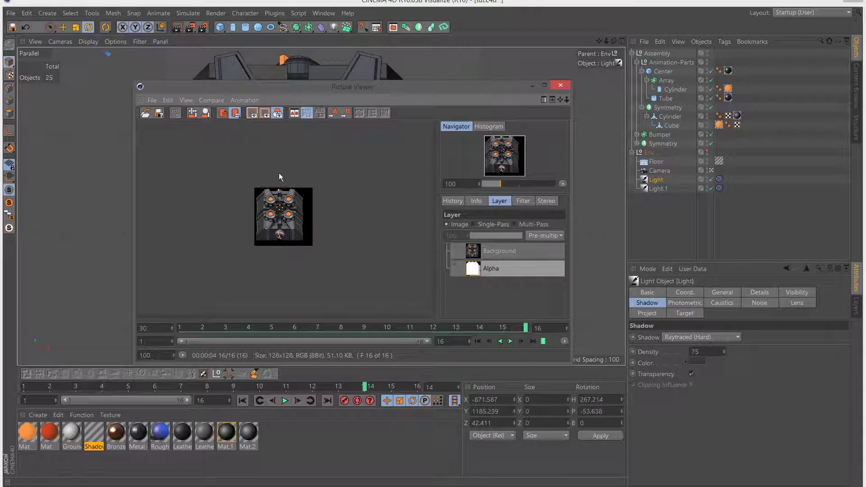
pyautogui.click(510, 341)
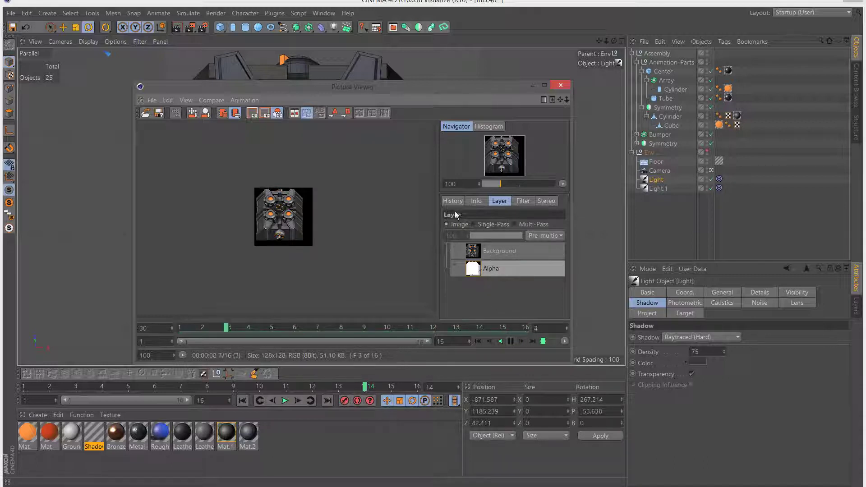
pyautogui.click(511, 342)
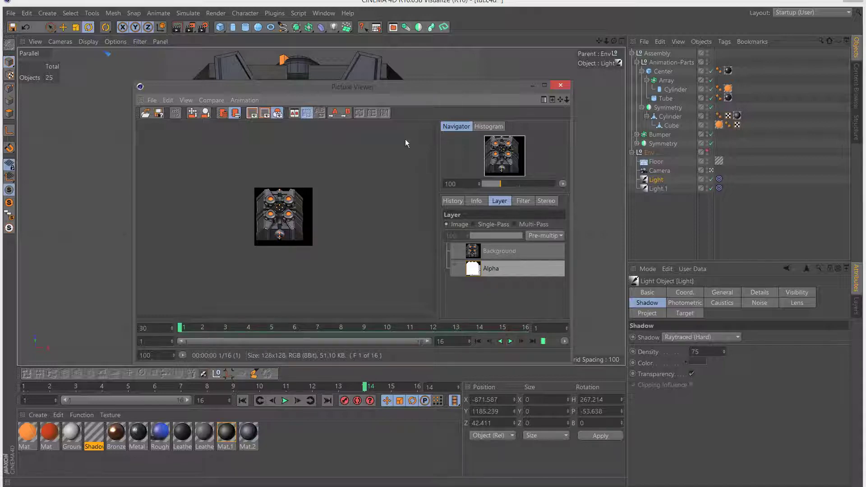
pyautogui.click(560, 85)
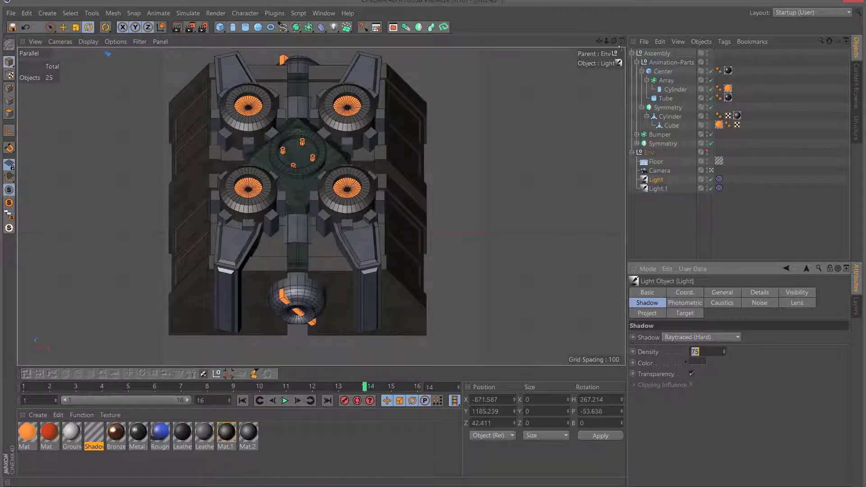
# Rotate the Assembly to heading -90° and reopen the Save page of Render Settings
pyautogui.click(599, 48)
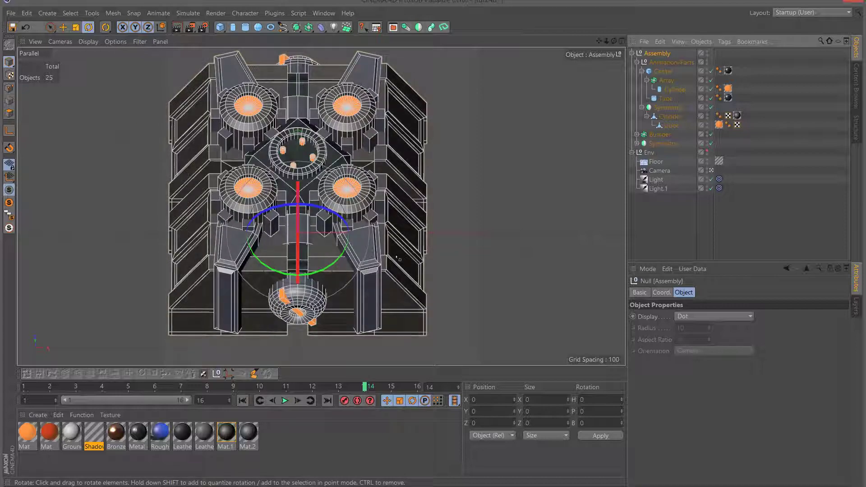
pyautogui.moveTo(339, 260); pyautogui.dragTo(270, 266)
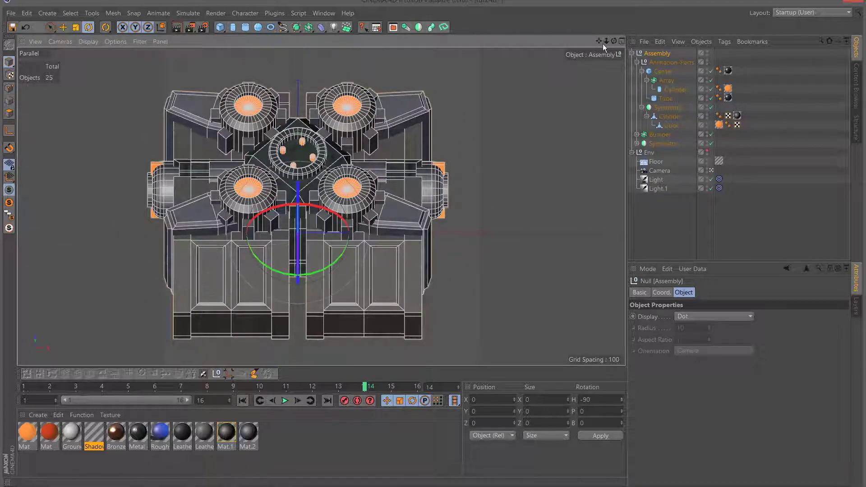
pyautogui.moveTo(599, 41); pyautogui.dragTo(619, 30)
pyautogui.keyDown('alt'); pyautogui.moveTo(321, 206); pyautogui.dragTo(321, 203, button='middle'); pyautogui.keyUp('alt')
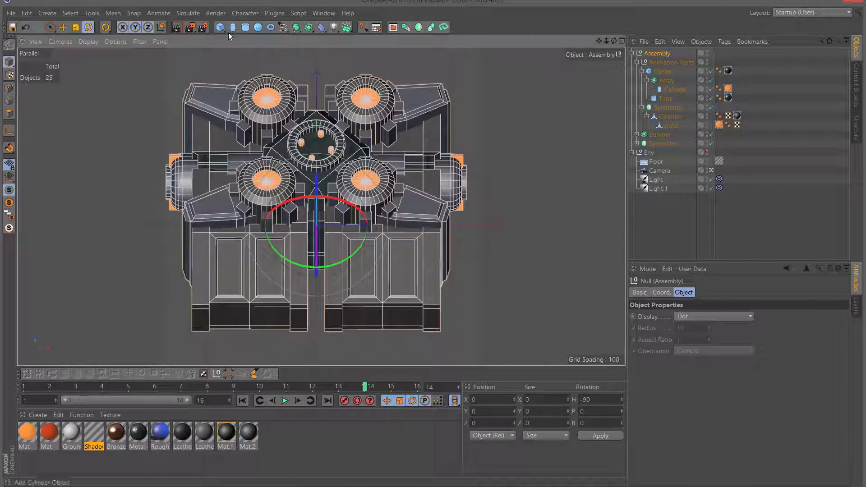
pyautogui.click(203, 27)
pyautogui.click(59, 98)
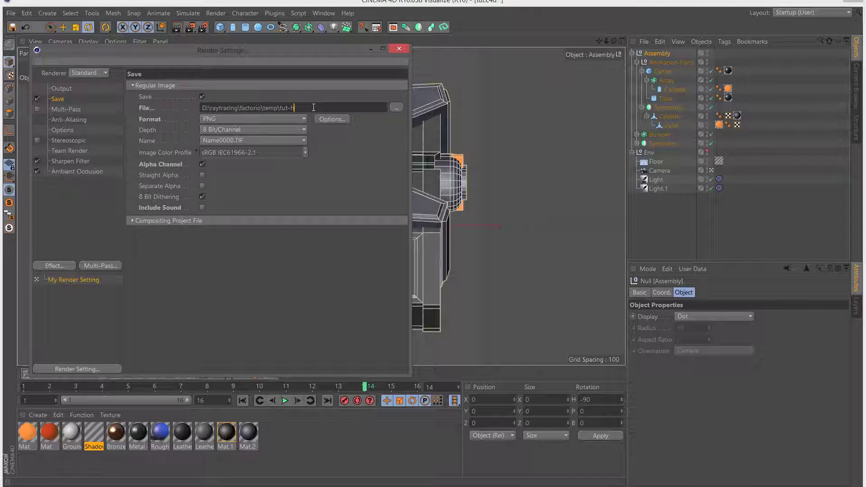
# Render the rotated assembly's 16 frames to the Picture Viewer and play them back
pyautogui.click(399, 48)
pyautogui.click(191, 29)
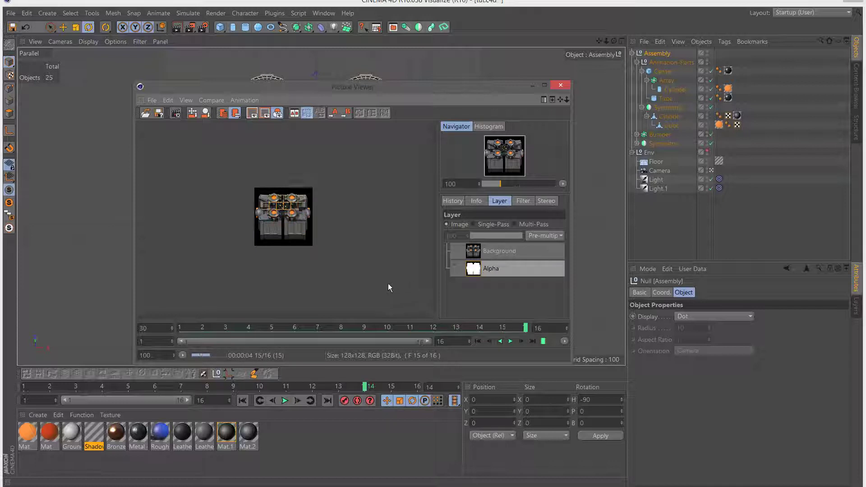
pyautogui.click(510, 342)
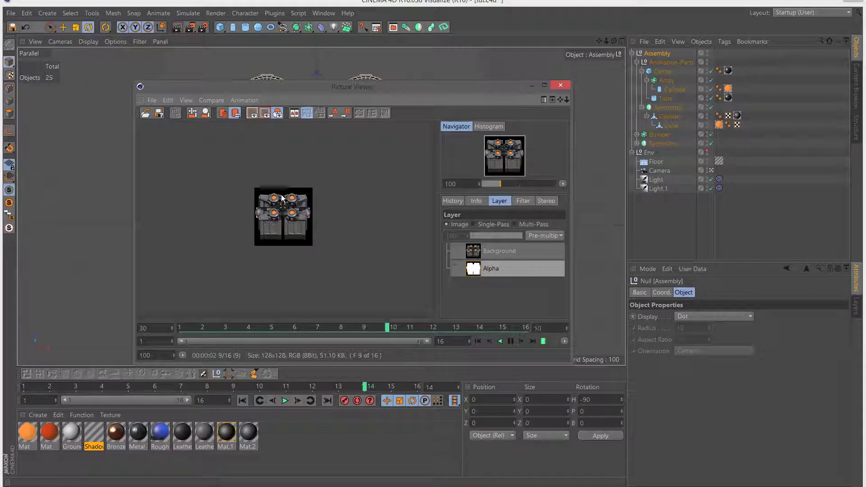
# Check the Alpha layer in Single-Pass view, switch back to Image, and close the viewer
pyautogui.click(485, 269)
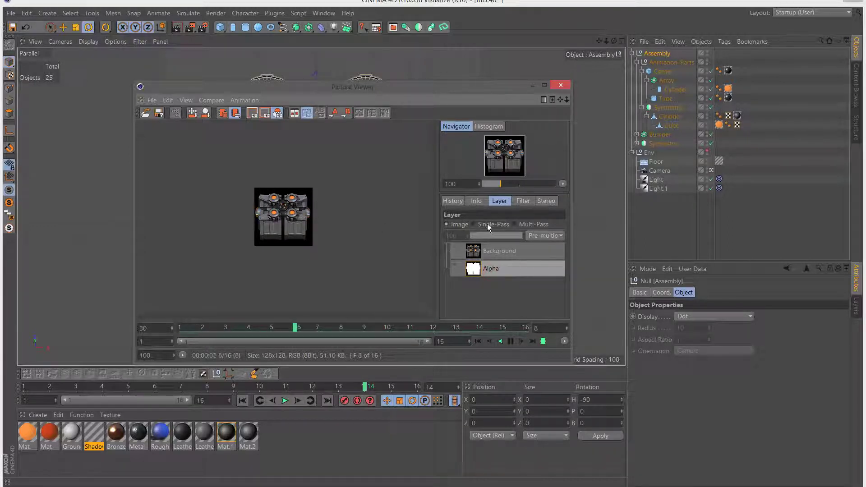
pyautogui.click(485, 224)
pyautogui.click(499, 253)
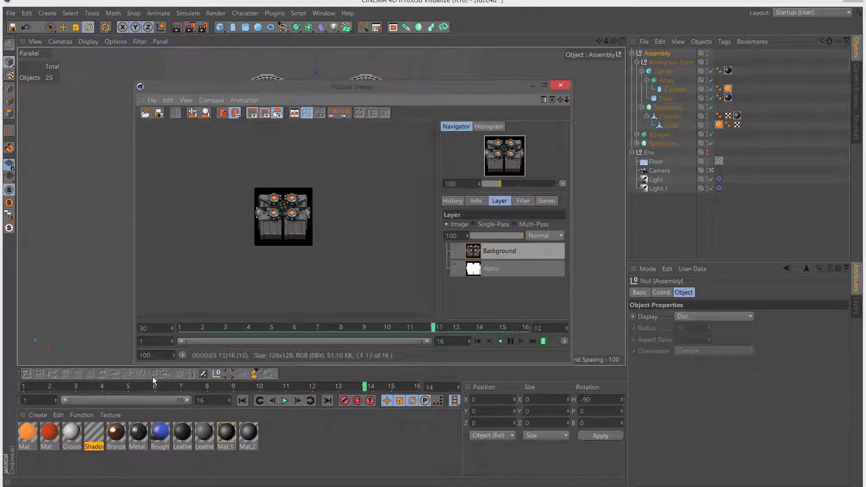
pyautogui.click(560, 85)
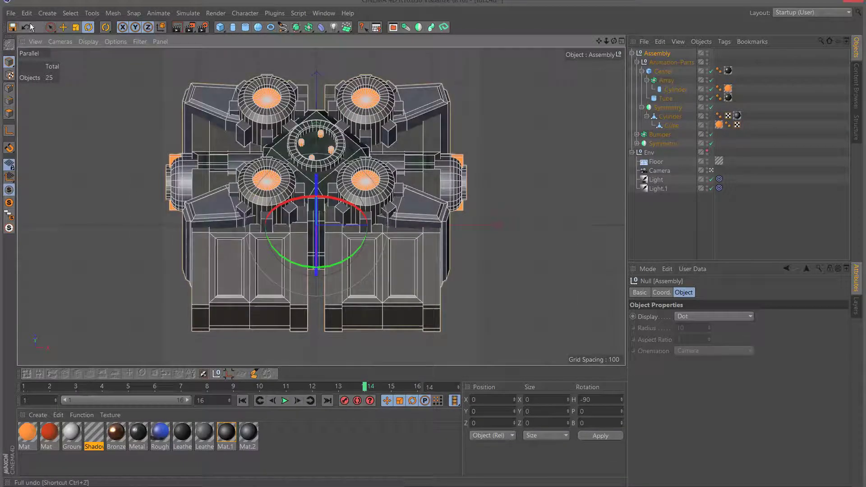